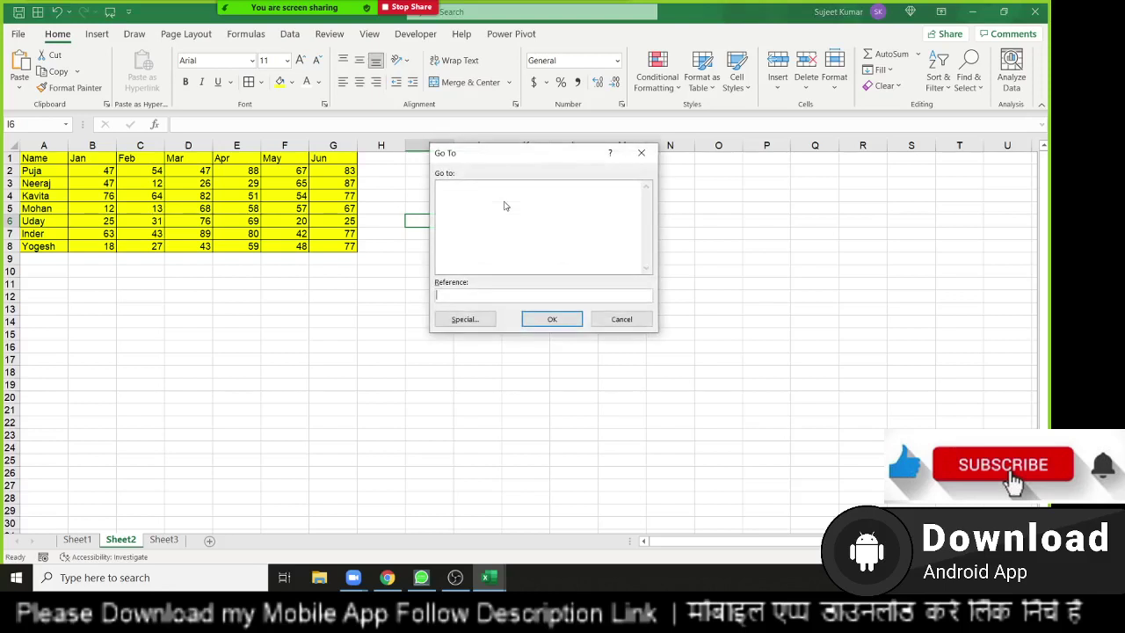
Inspect the RANDBETWEEN formulas in cells F4, B3 and G4
key("Escape")
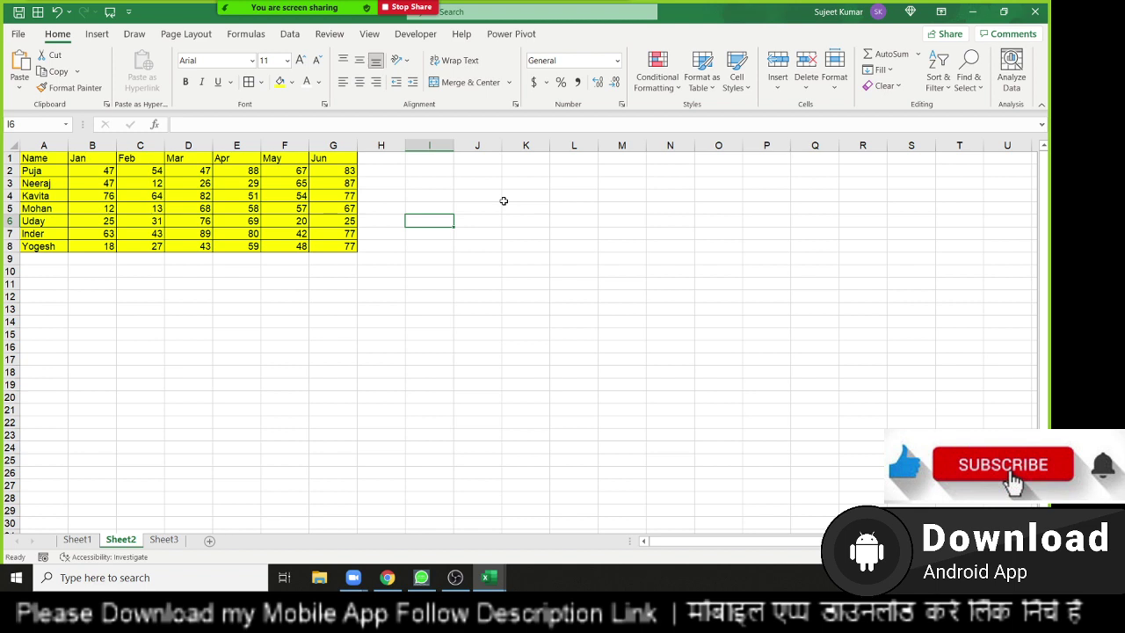
left_click(284, 197)
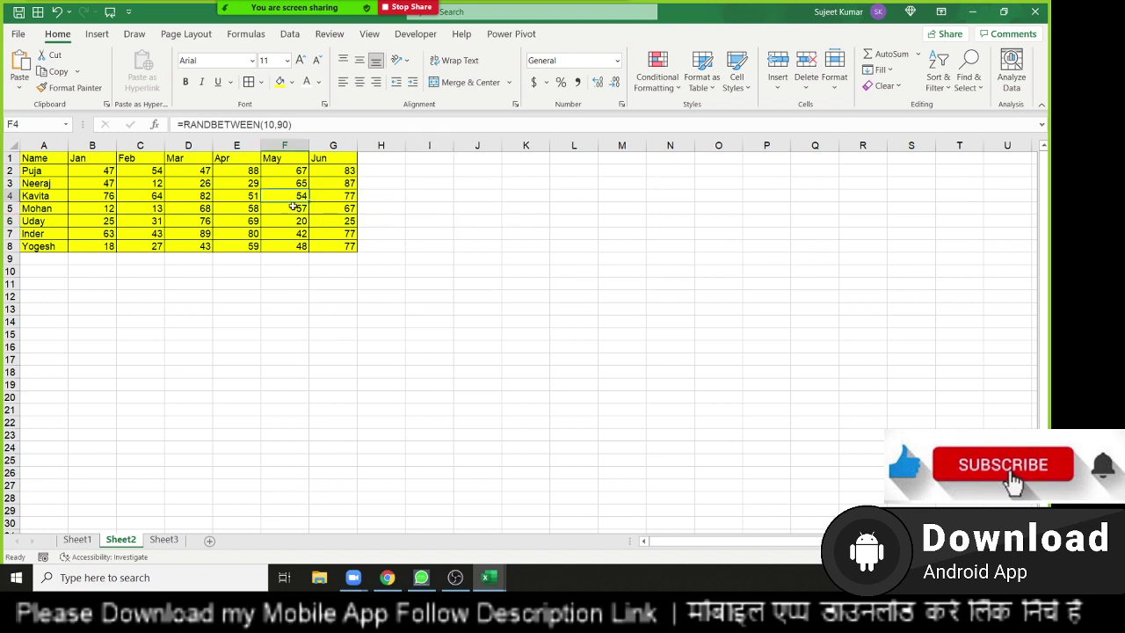
left_click(83, 182)
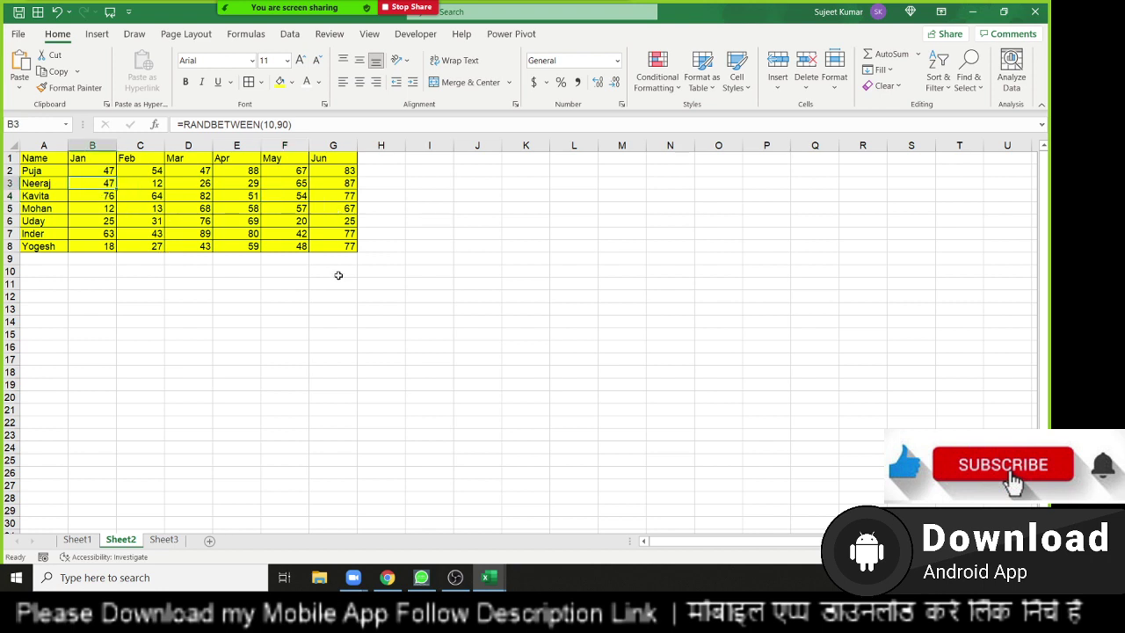
left_click(343, 196)
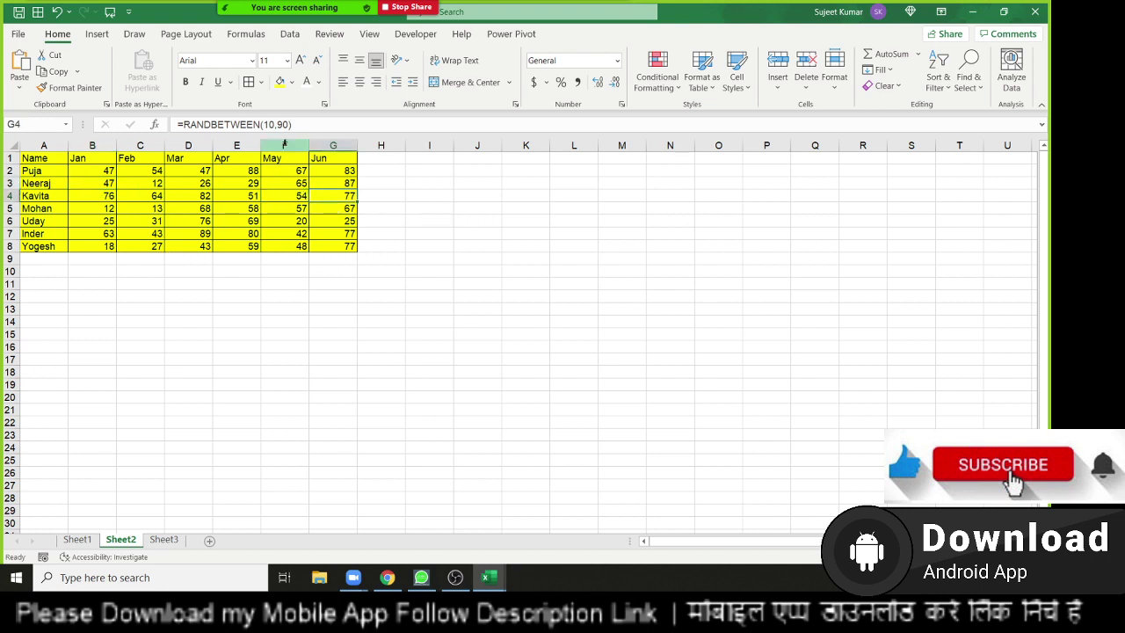
Mute the other participant in the meeting's participants list
left_click(273, 12)
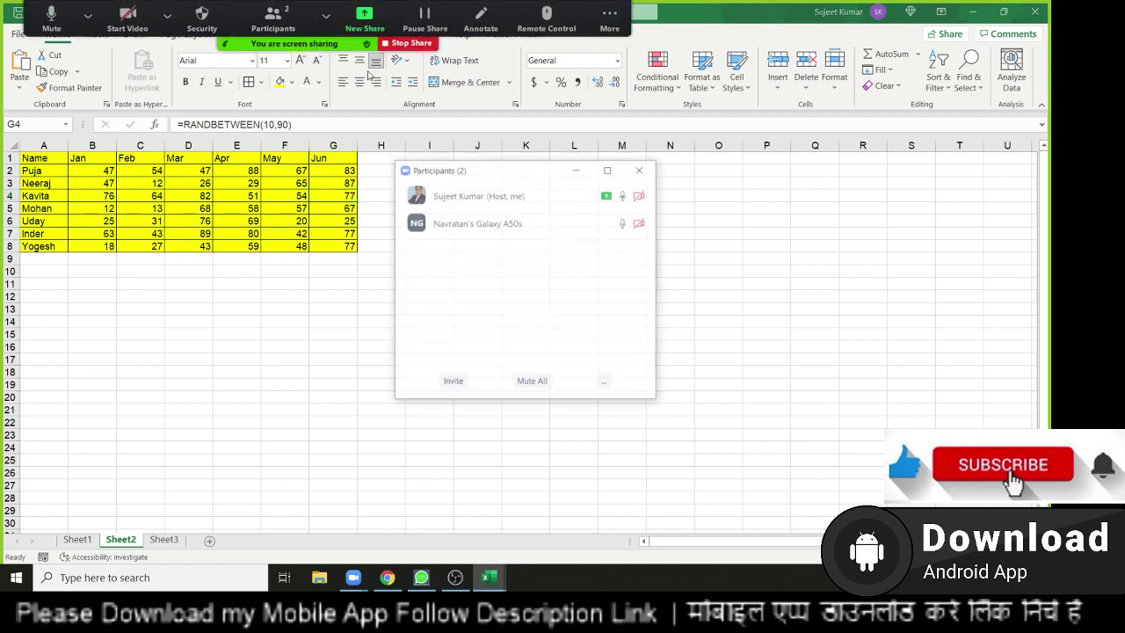
left_click(580, 223)
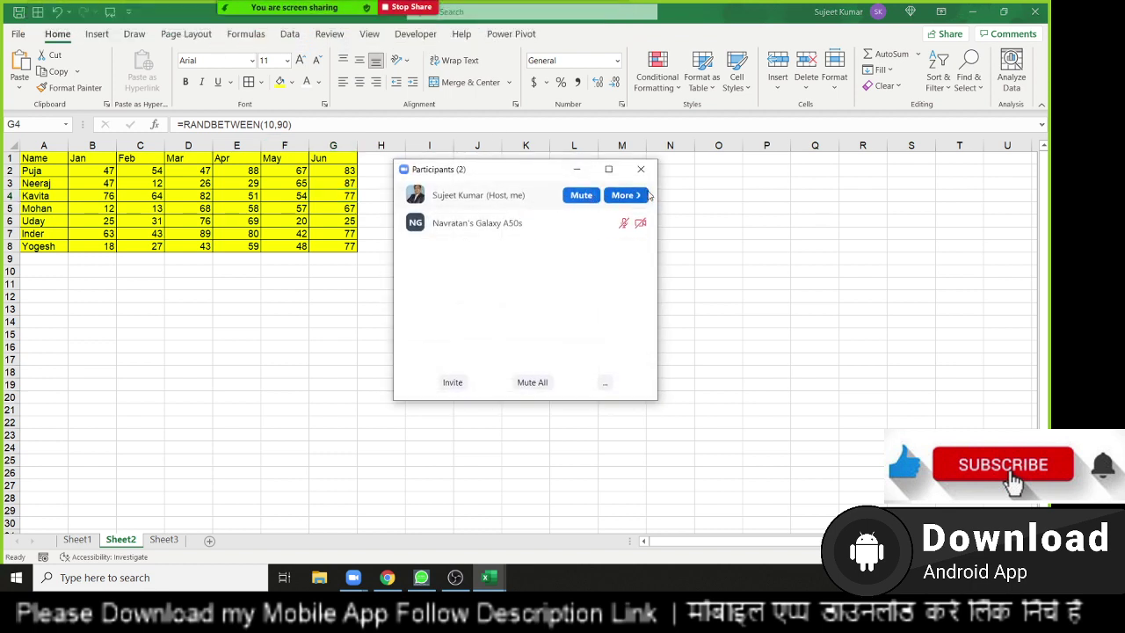
left_click(645, 175)
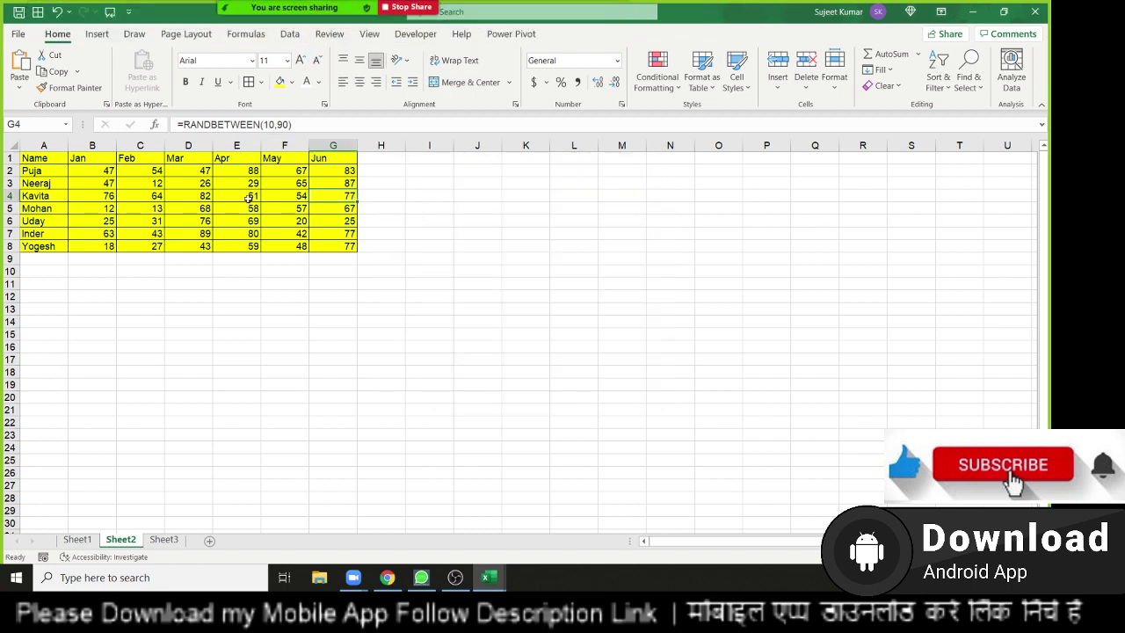
Edit and leave empty cell I6 to recalculate the random values, then select A1:G8
left_click(398, 219)
double_click(442, 220)
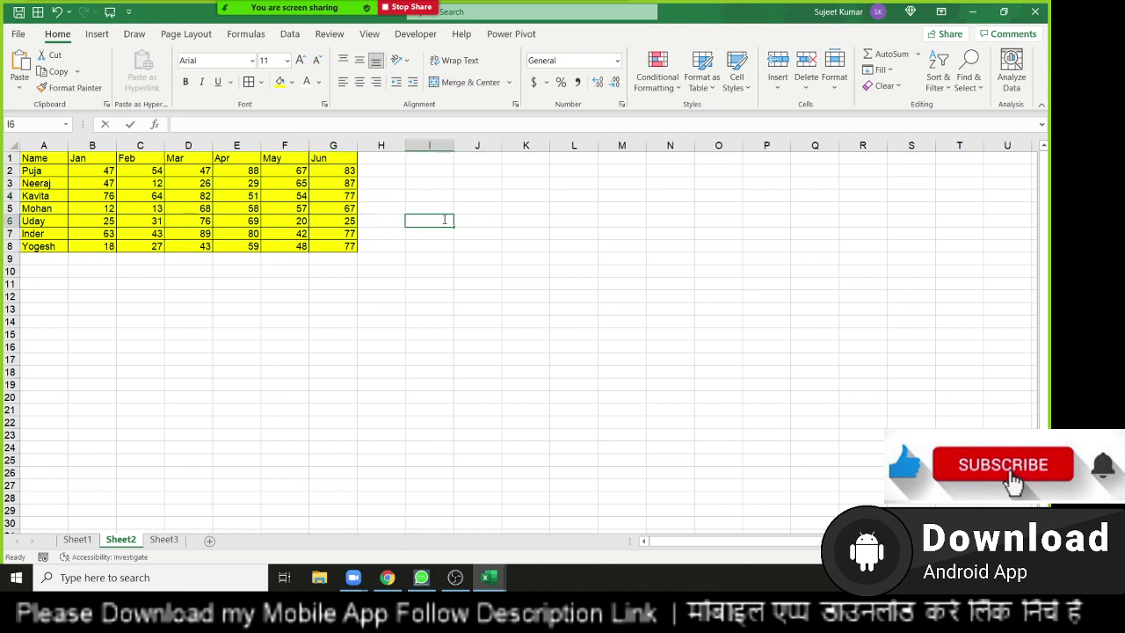
left_click(419, 281)
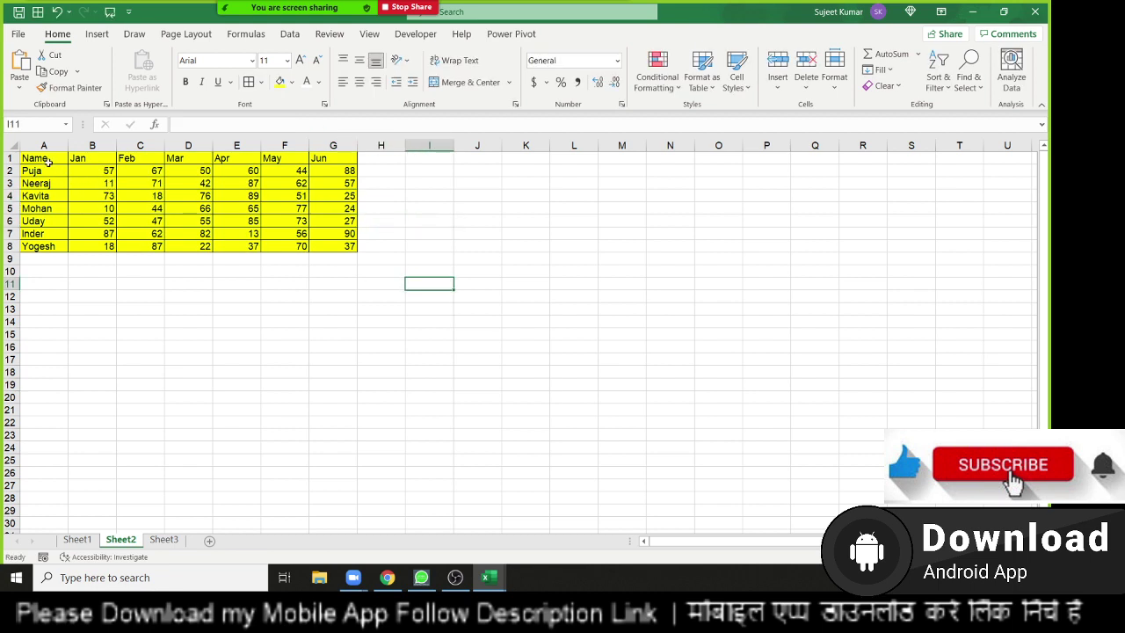
left_click(110, 185)
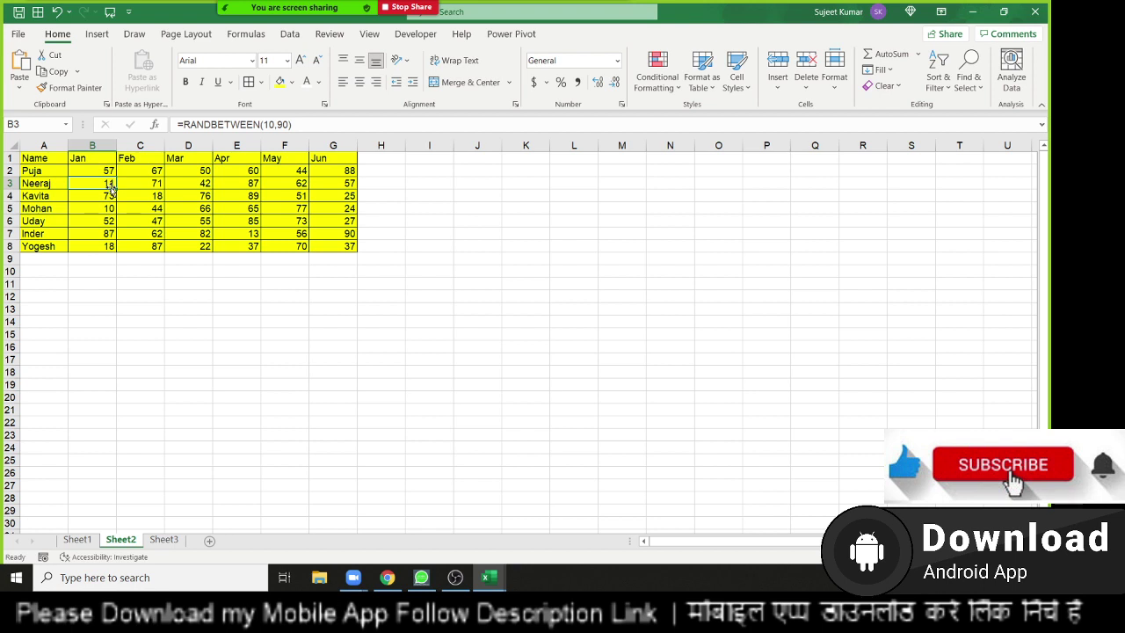
mouse_move(62, 158)
left_mouse_down()
mouse_move(332, 255)
mouse_move(335, 246)
left_mouse_up()
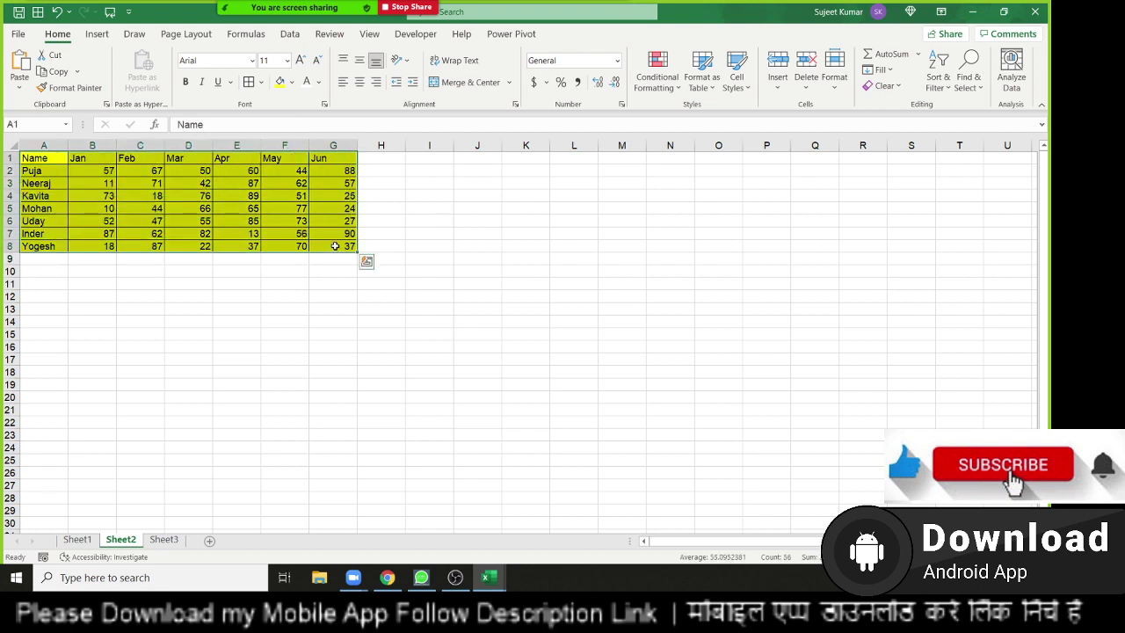
Copy the yellow table A1:G8, trial-paste it at K7, then undo that paste
key("ctrl+c")
left_click(518, 234)
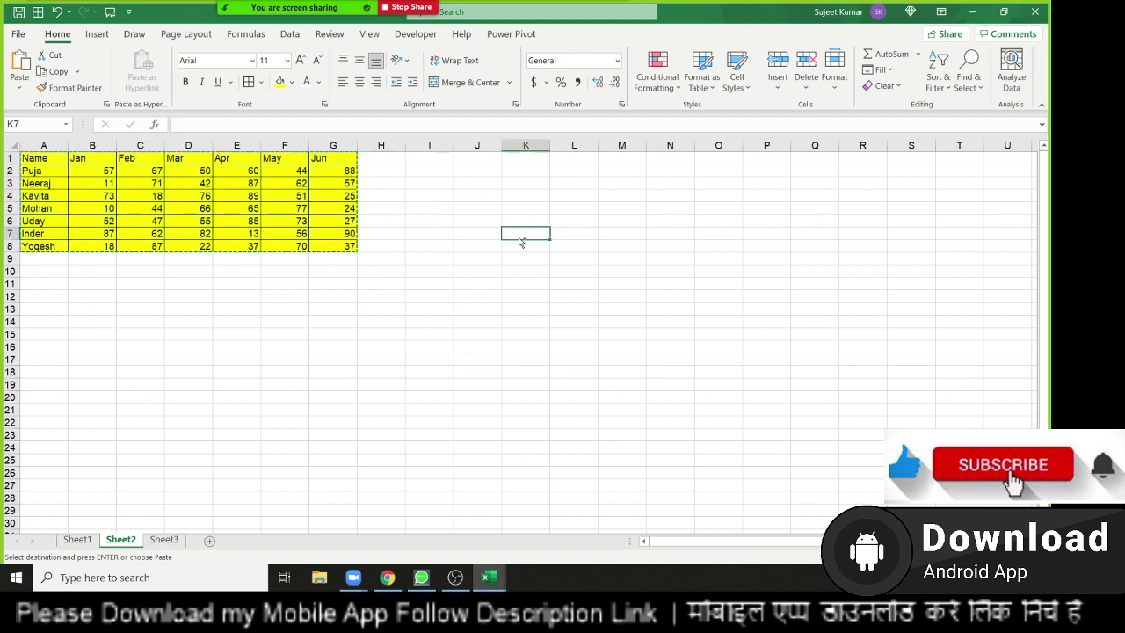
key("ctrl+v")
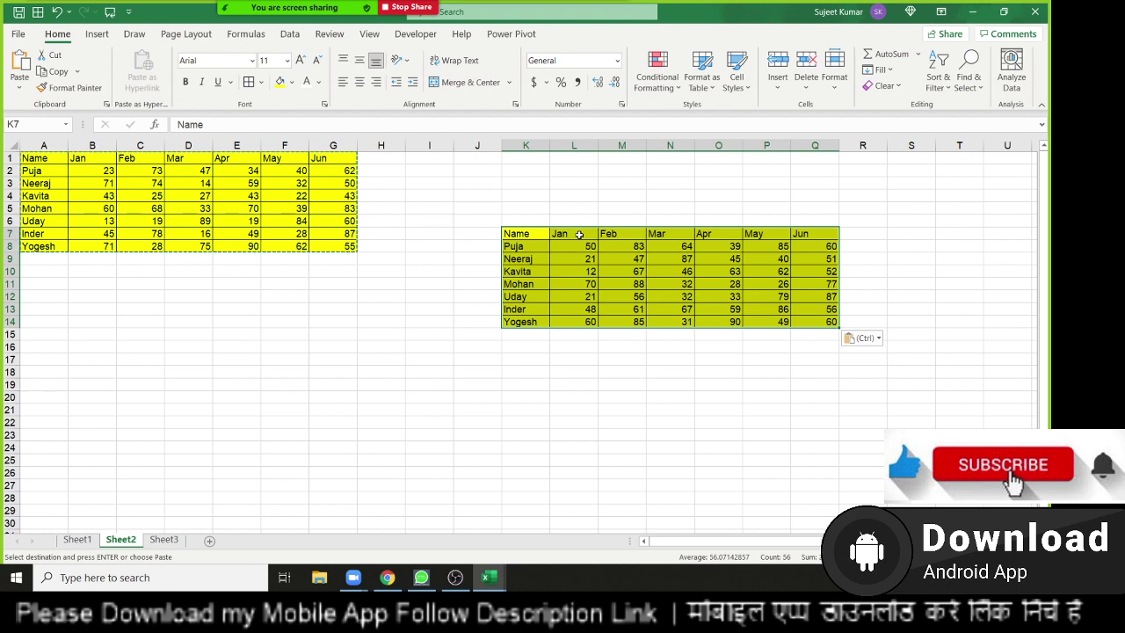
key("ctrl+z")
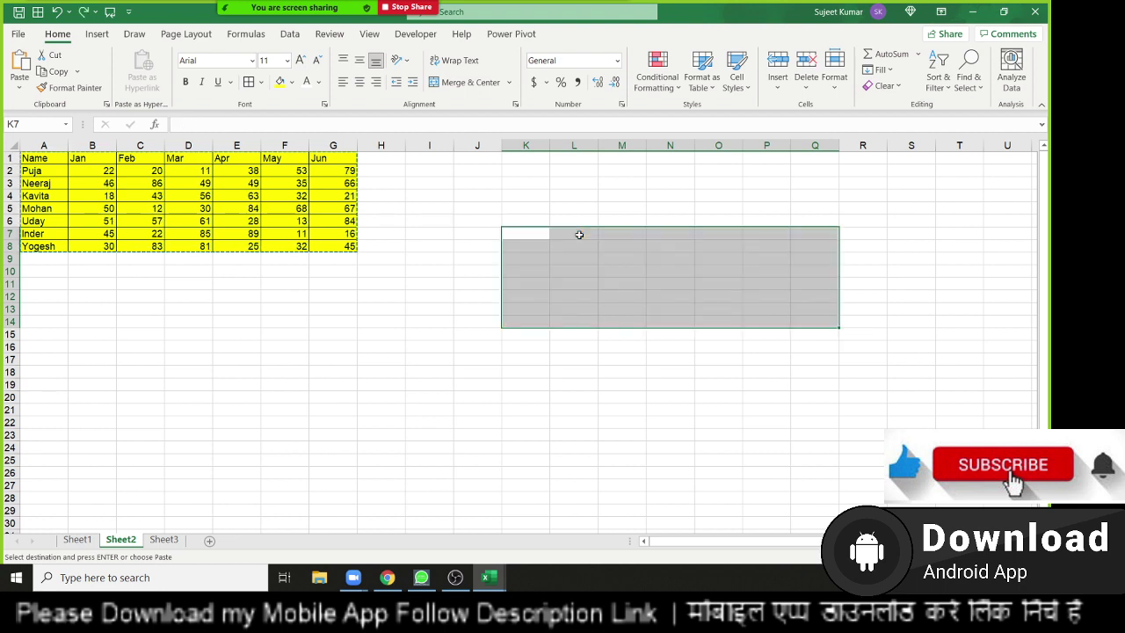
left_click(281, 220)
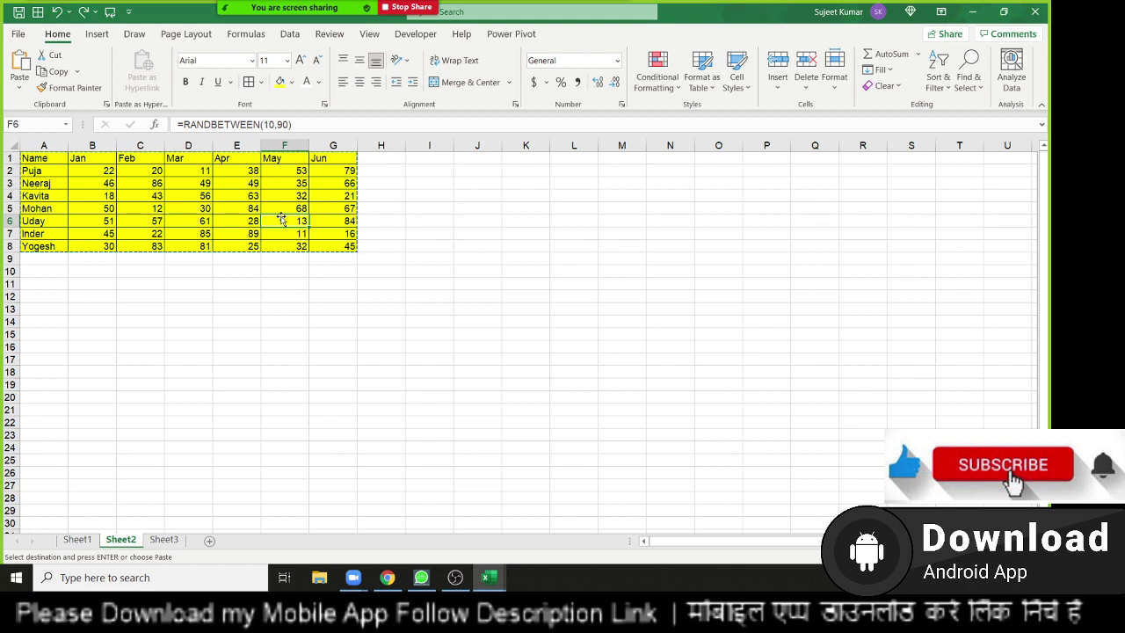
Paste Special only the Formulas of the copied table at cell J4
left_click(488, 194)
right_click(489, 193)
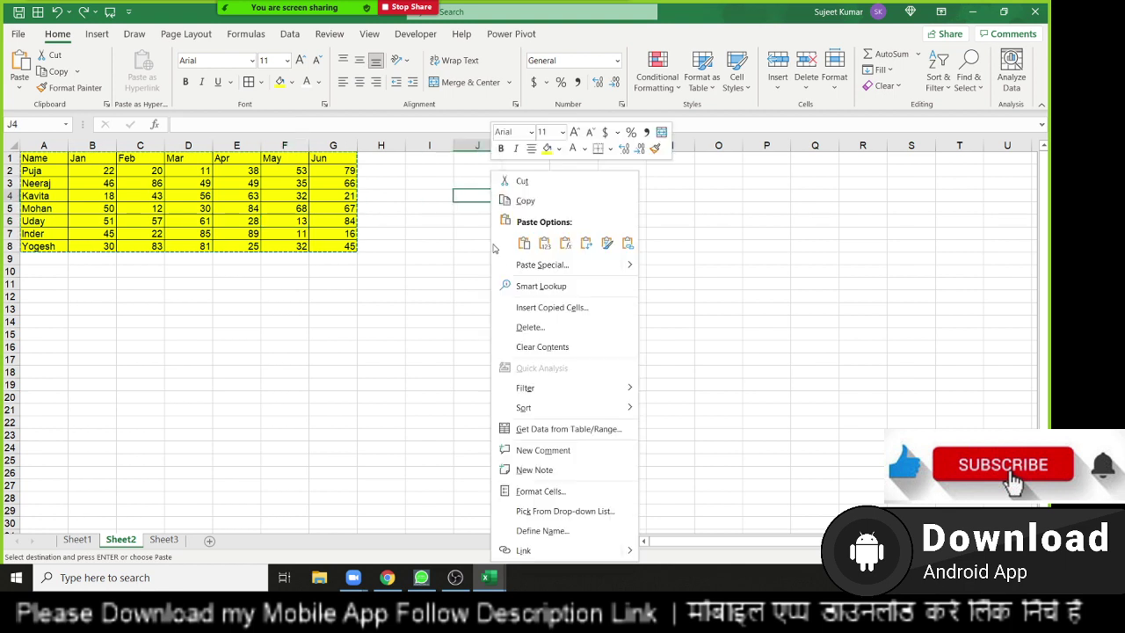
left_click(545, 265)
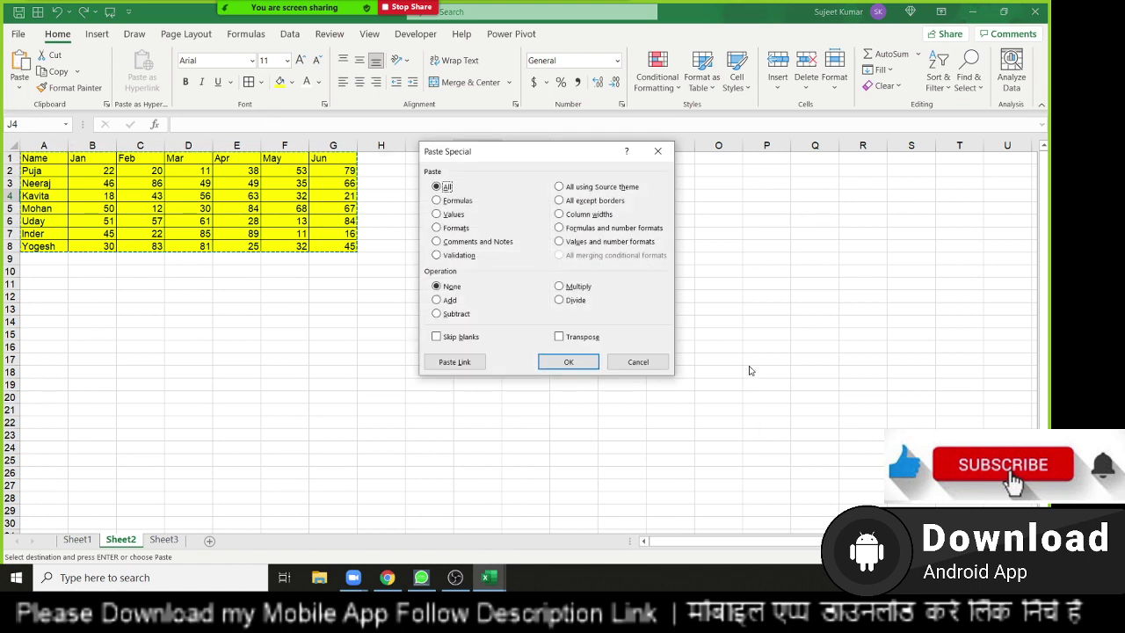
left_click_drag(516, 161, 477, 242)
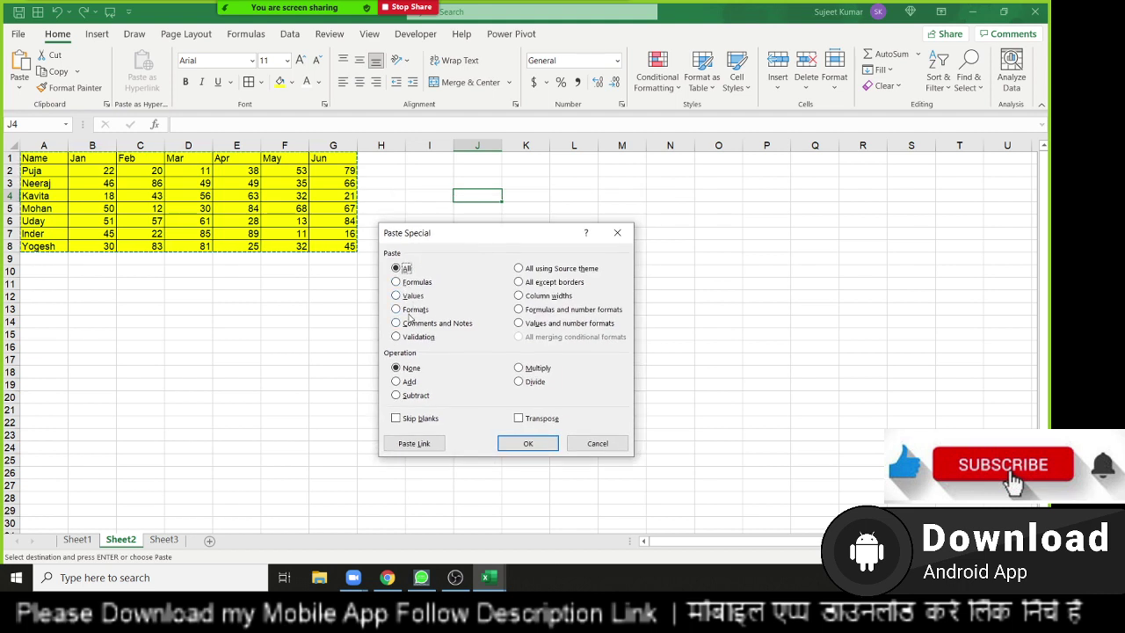
left_click(396, 281)
left_click(537, 444)
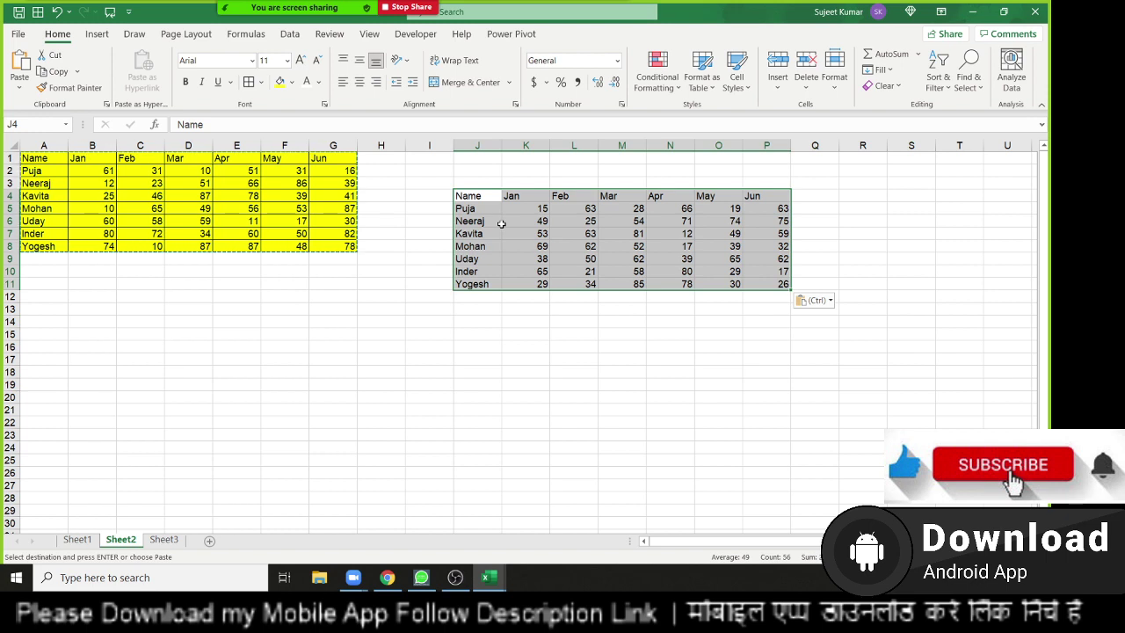
left_click(487, 200)
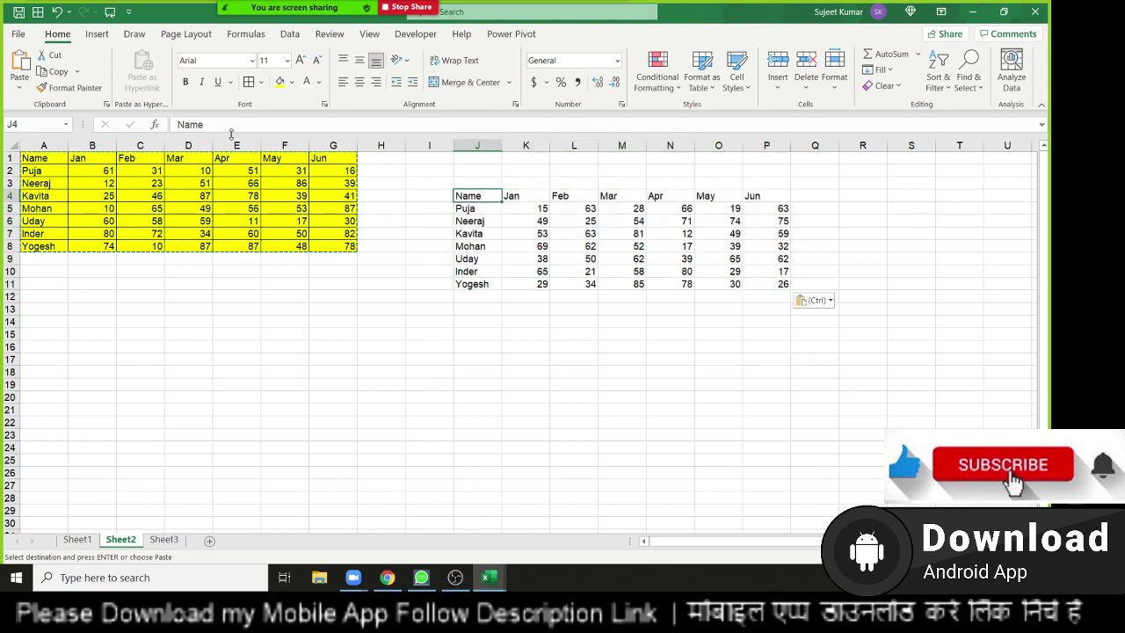
double_click(190, 124)
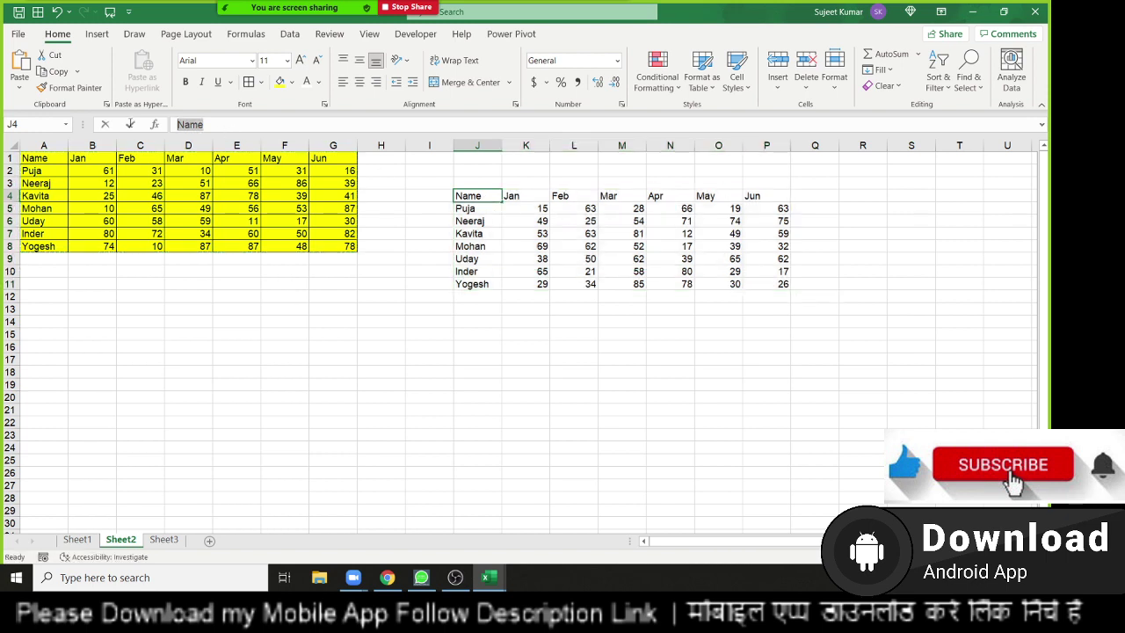
left_click(380, 274)
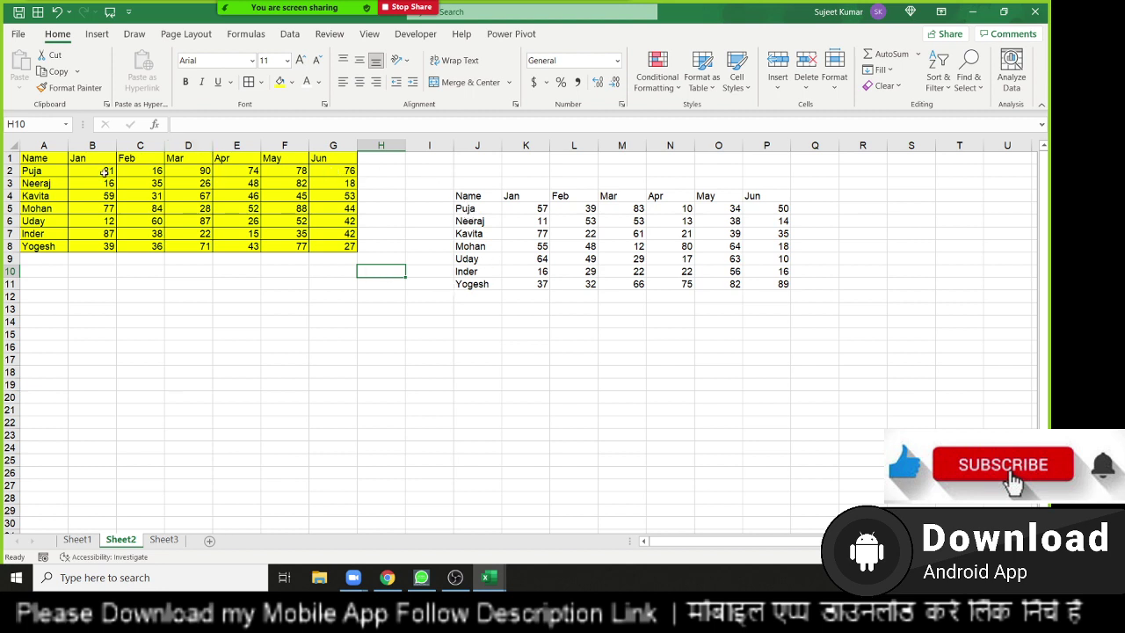
left_click(47, 160)
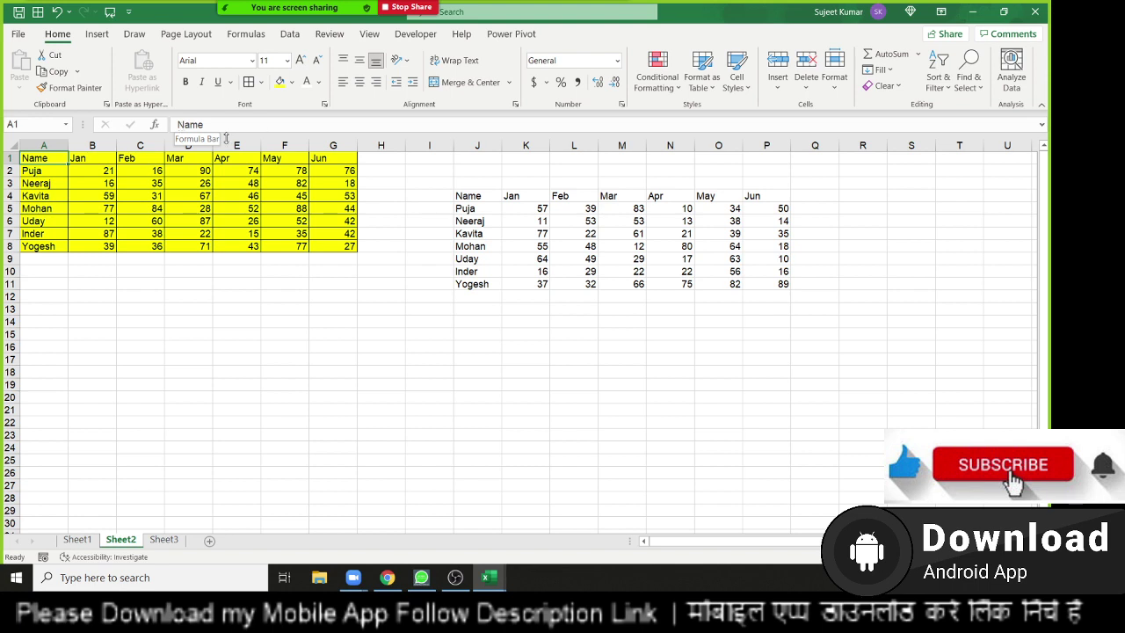
left_click(313, 251, "shift")
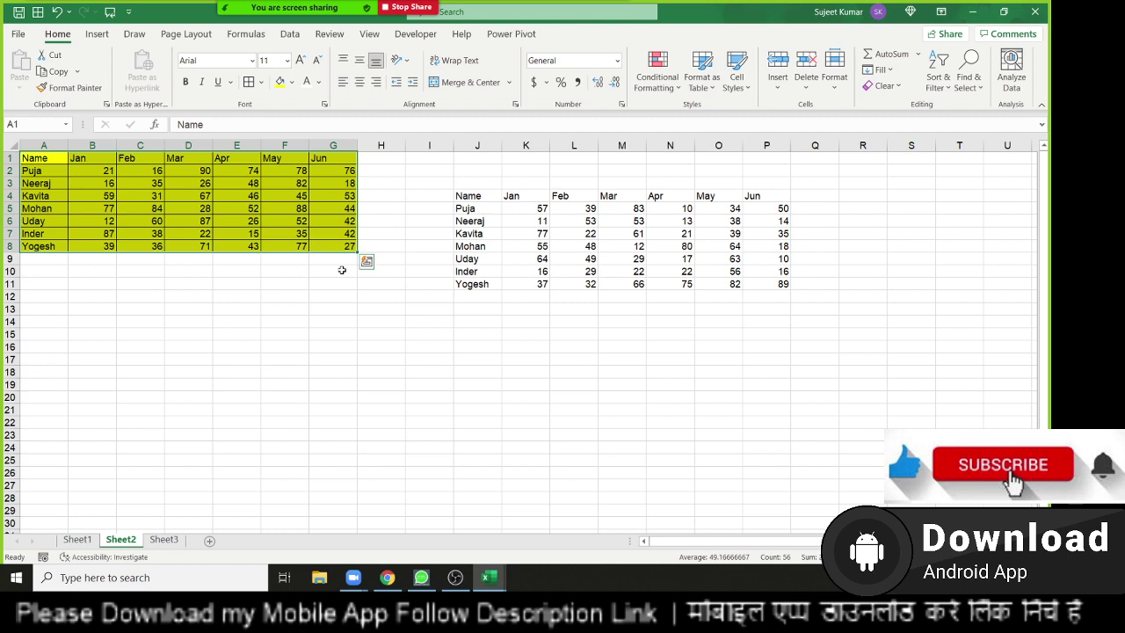
key("ctrl+c")
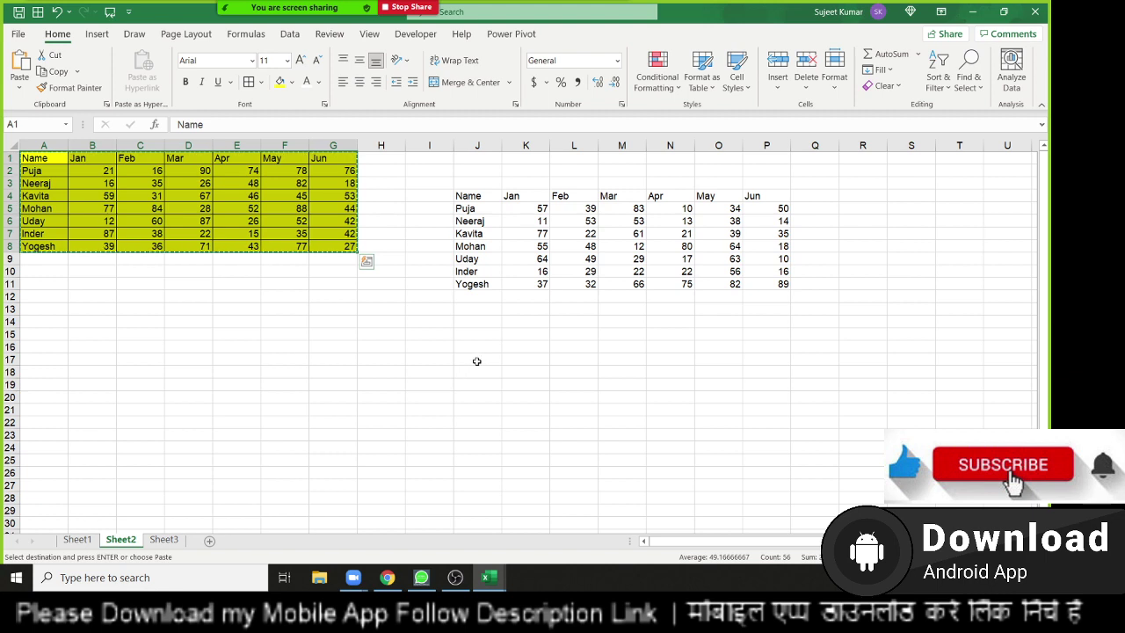
left_click(474, 361)
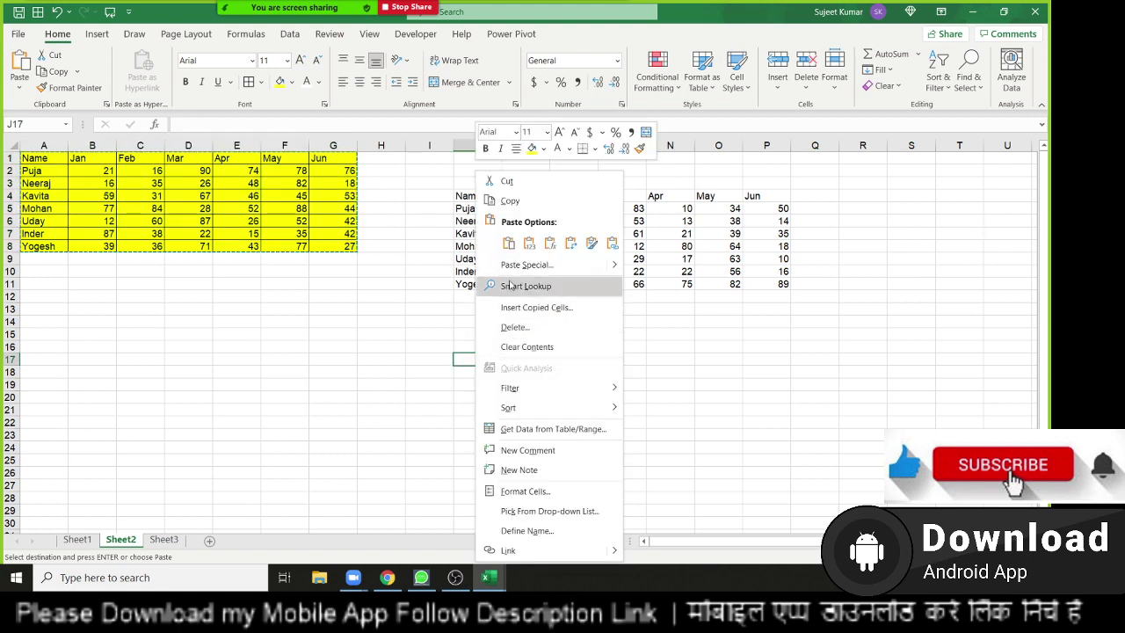
left_click(513, 265)
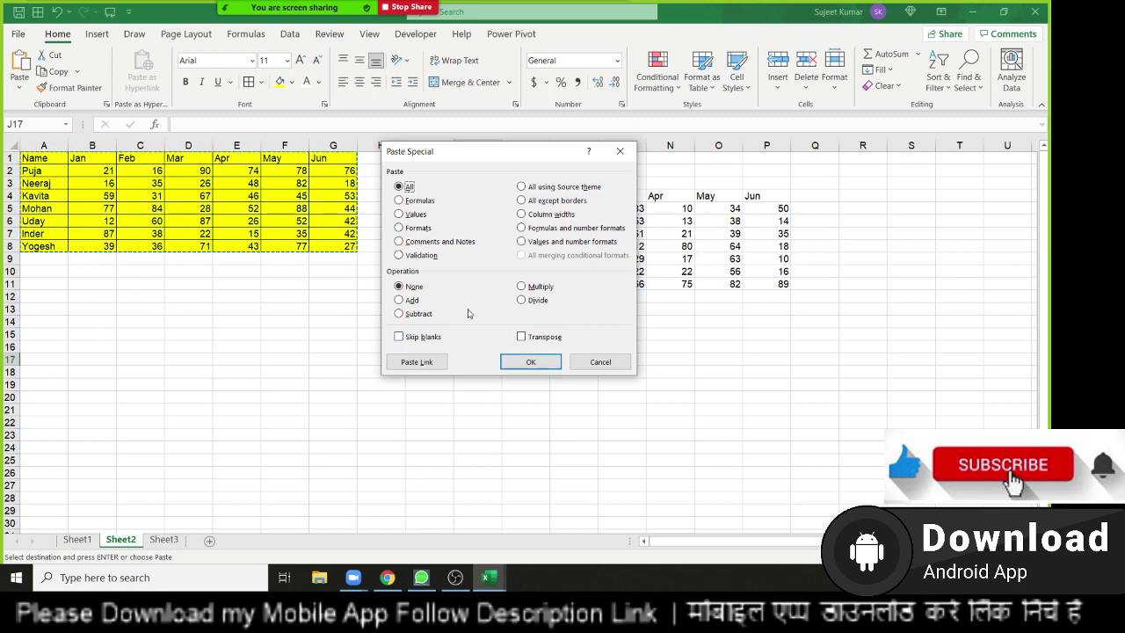
left_click(411, 214)
left_click(530, 361)
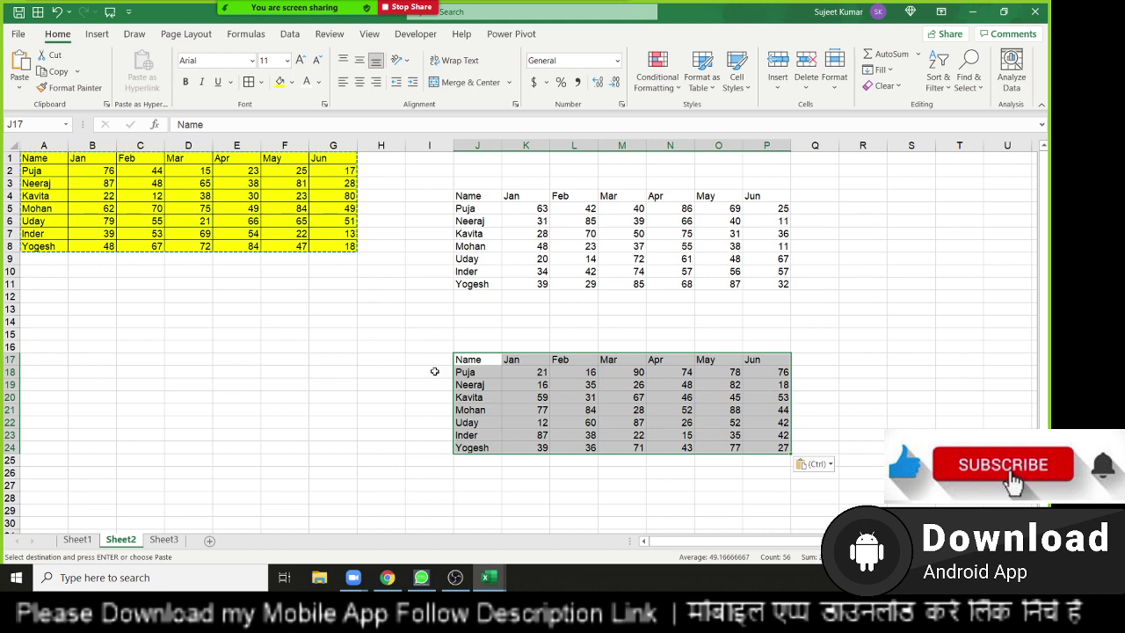
key("super")
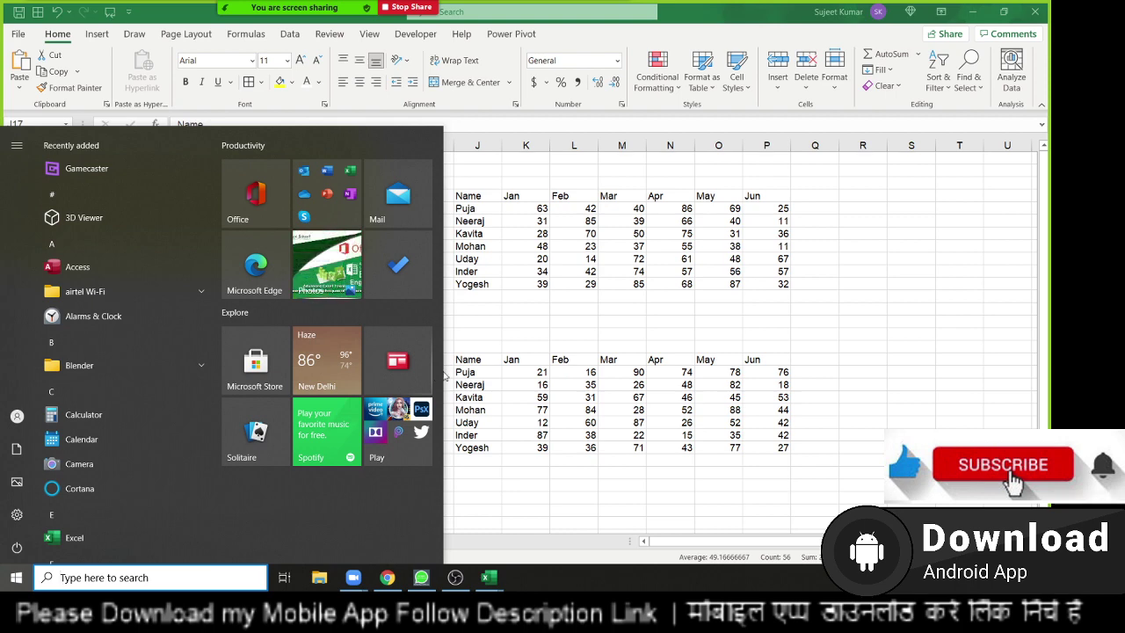
key("Escape")
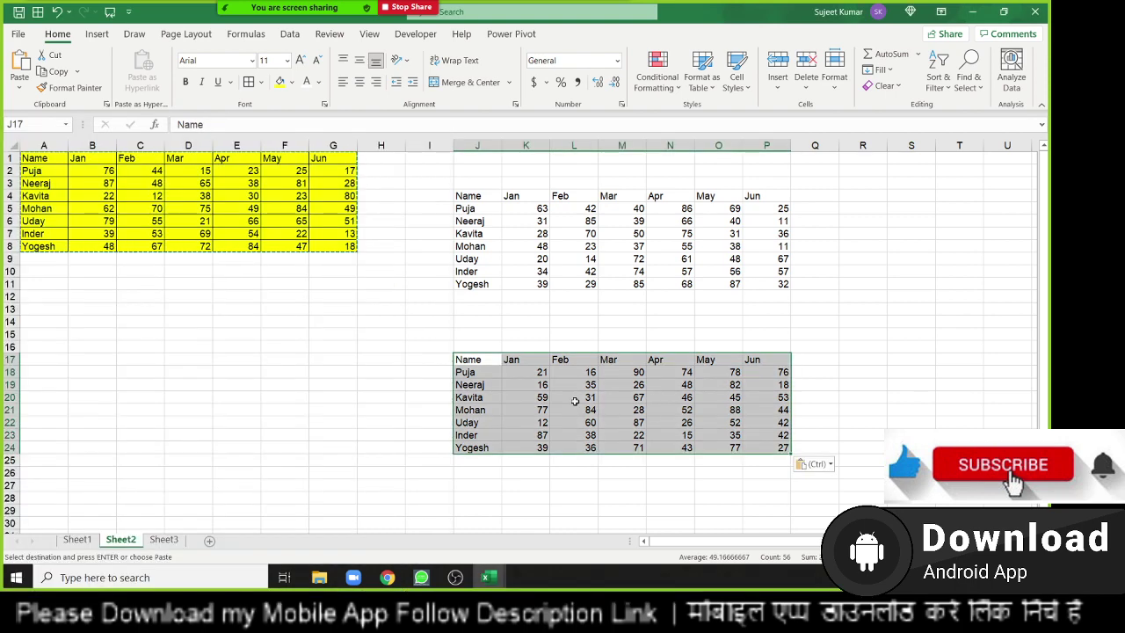
left_click(575, 402)
left_click(236, 208)
left_click(265, 124)
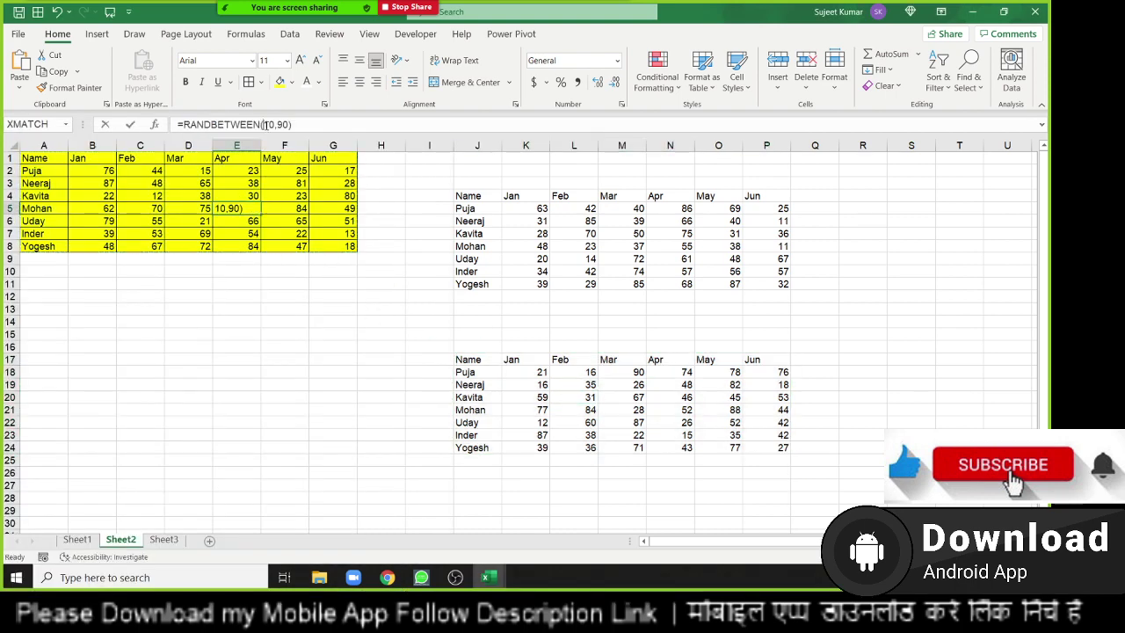
left_click(265, 124)
key("Escape")
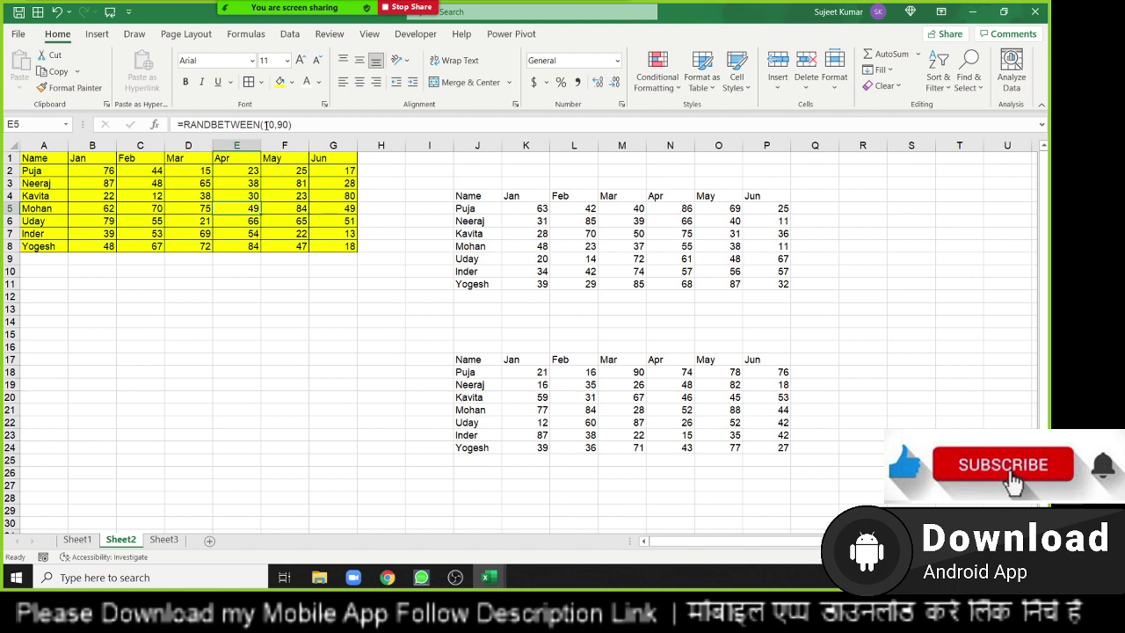
Copy K5:P11 and Paste Special it back as Values only
left_click(714, 260)
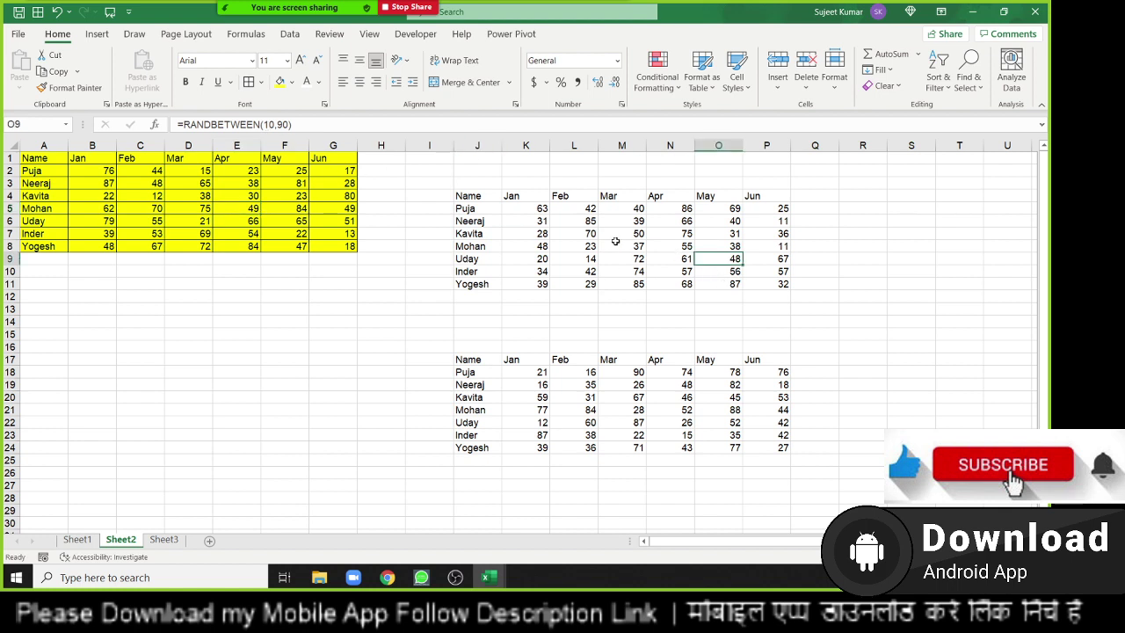
left_click_drag(542, 211, 767, 283)
key("ctrl+c")
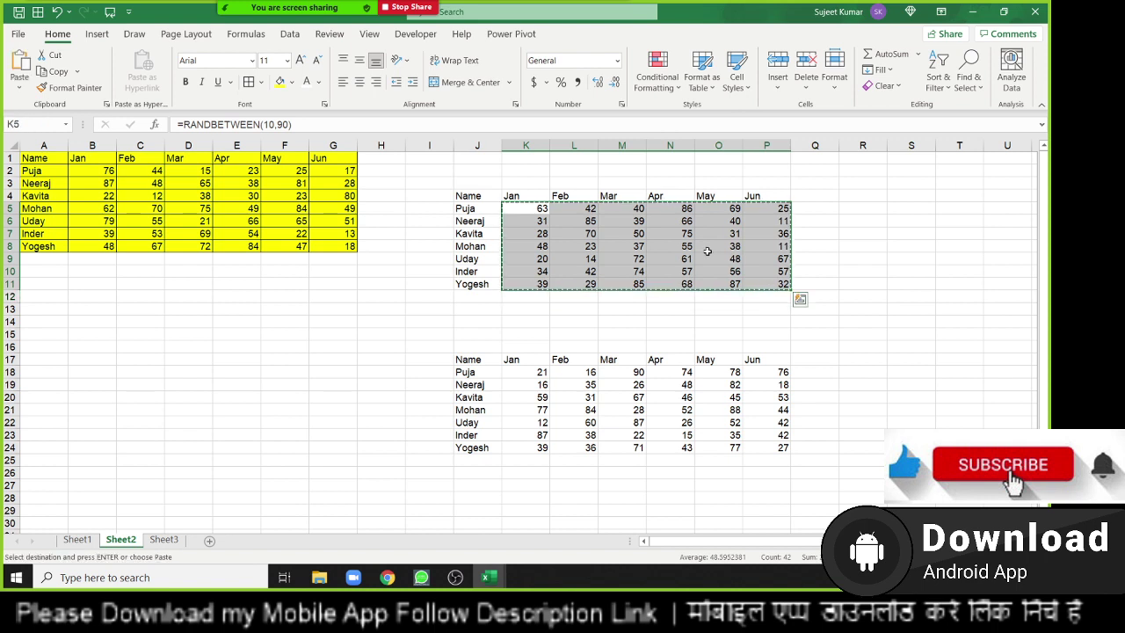
right_click(700, 253)
left_click(754, 264)
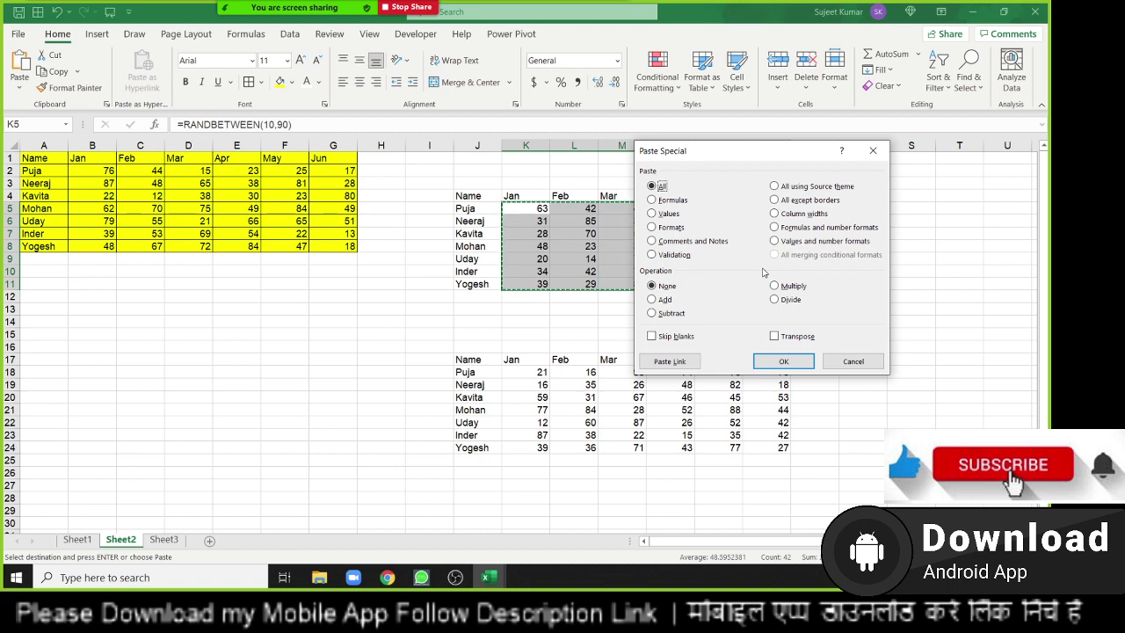
left_click(673, 216)
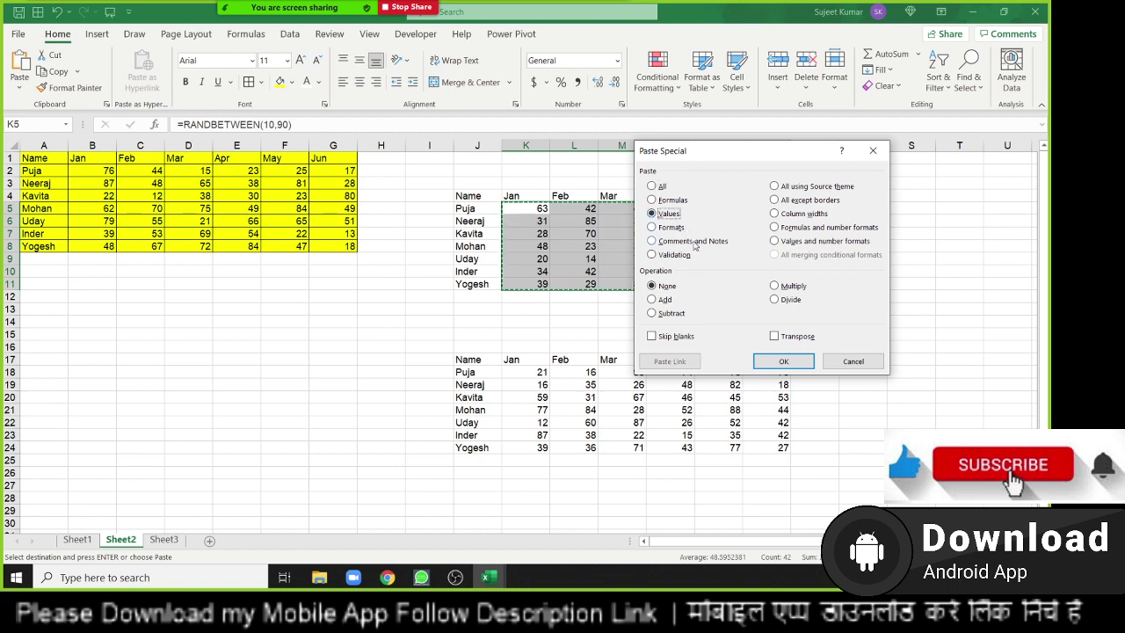
left_click(800, 363)
left_click(743, 259)
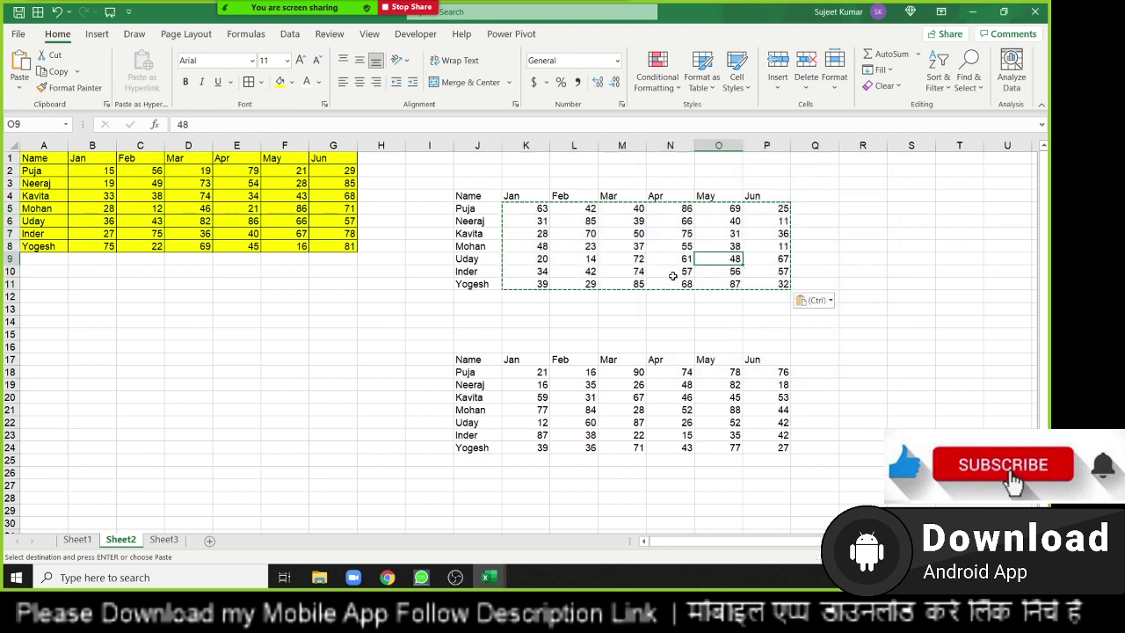
Clear the copy outline, review the pasted block K5:P11, and go to the File start page
key("Escape")
key("Right")
key("Down")
key("Down")
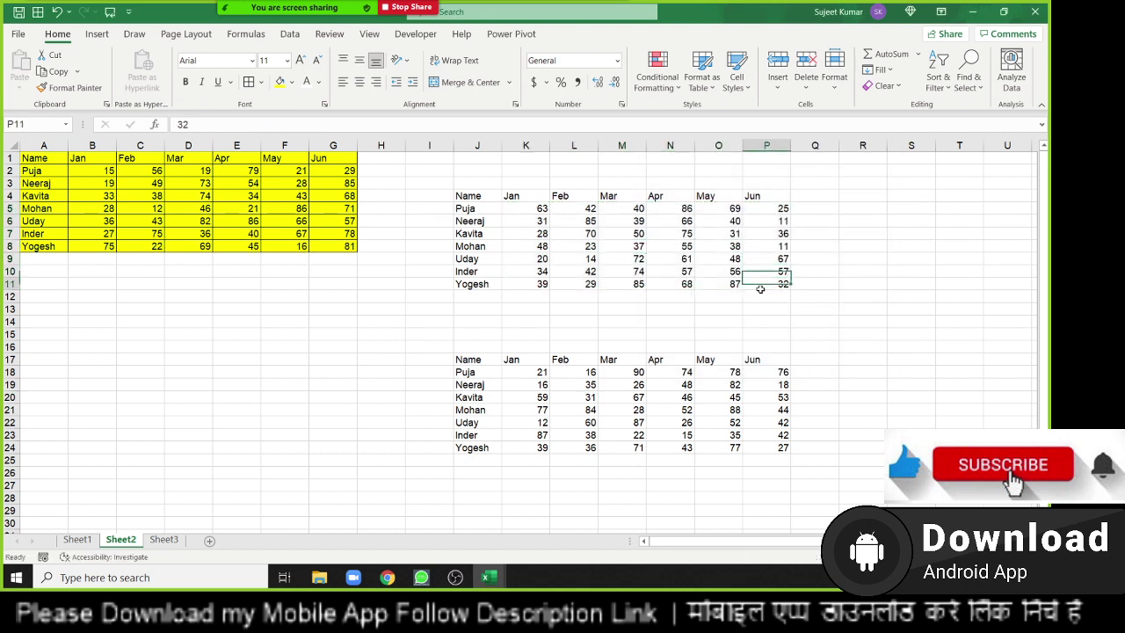
left_click_drag(784, 282, 542, 212)
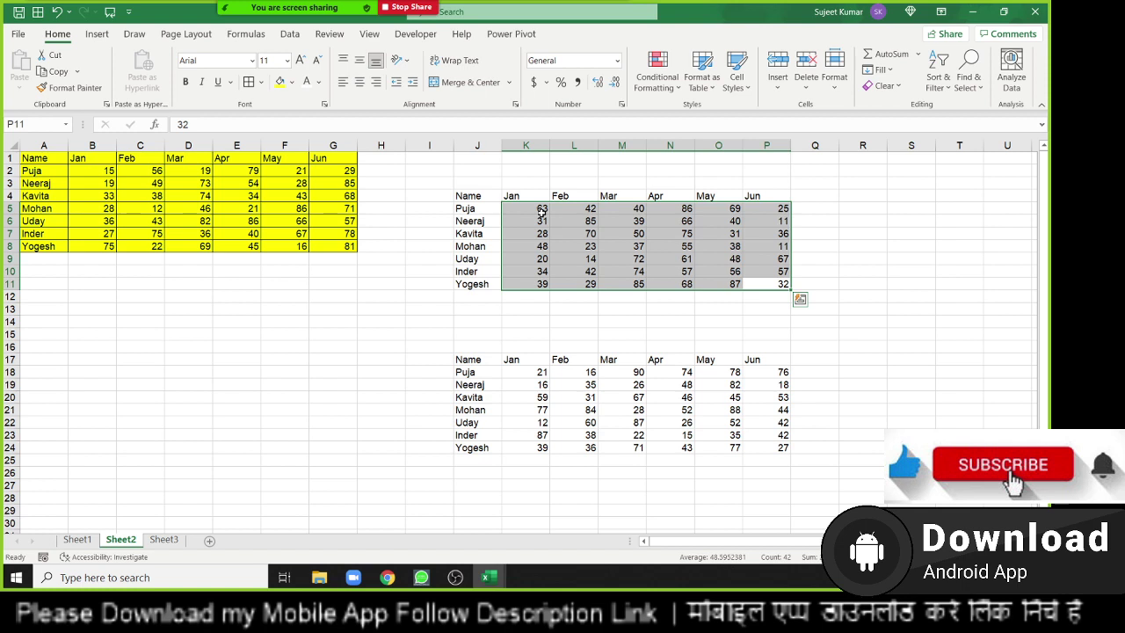
key("Right")
key("Left")
key("Left")
key("Left")
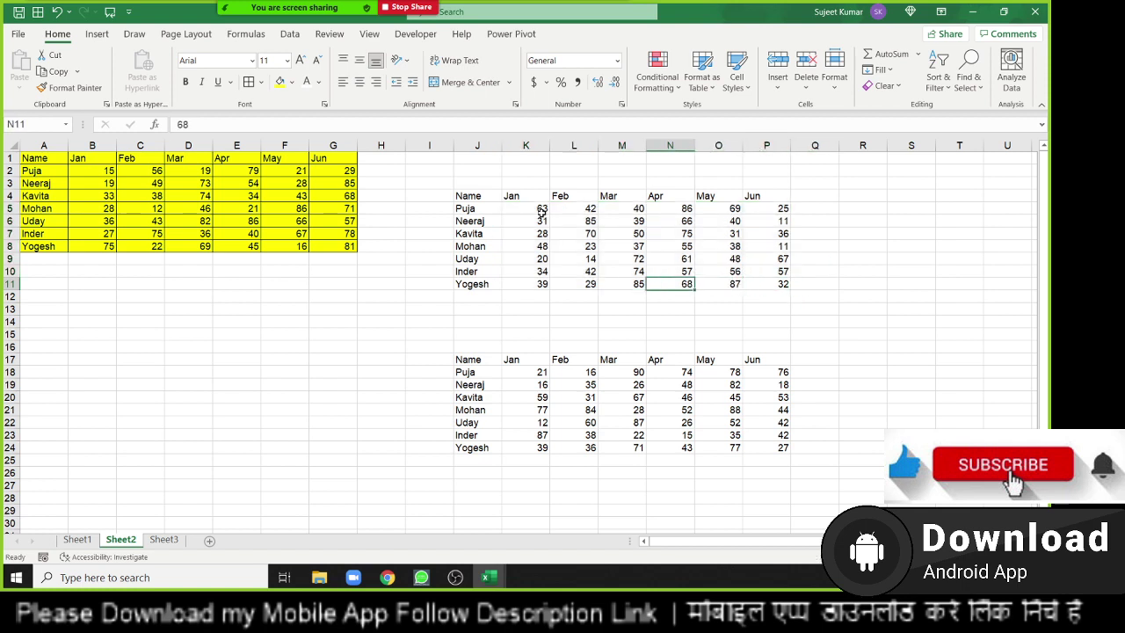
left_click(558, 397)
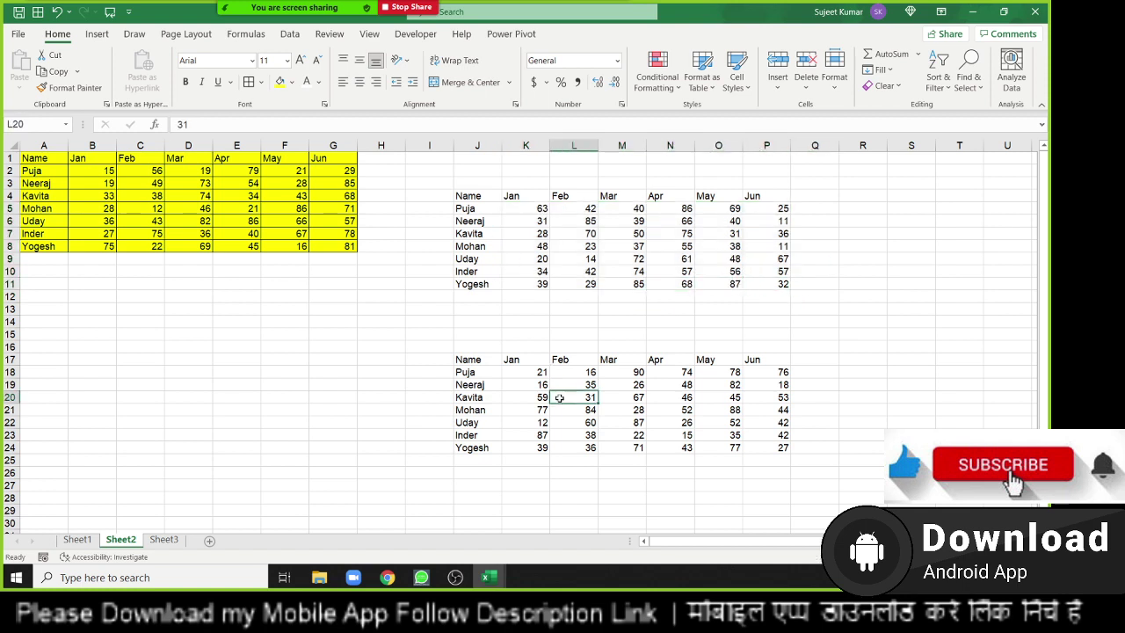
left_click(26, 37)
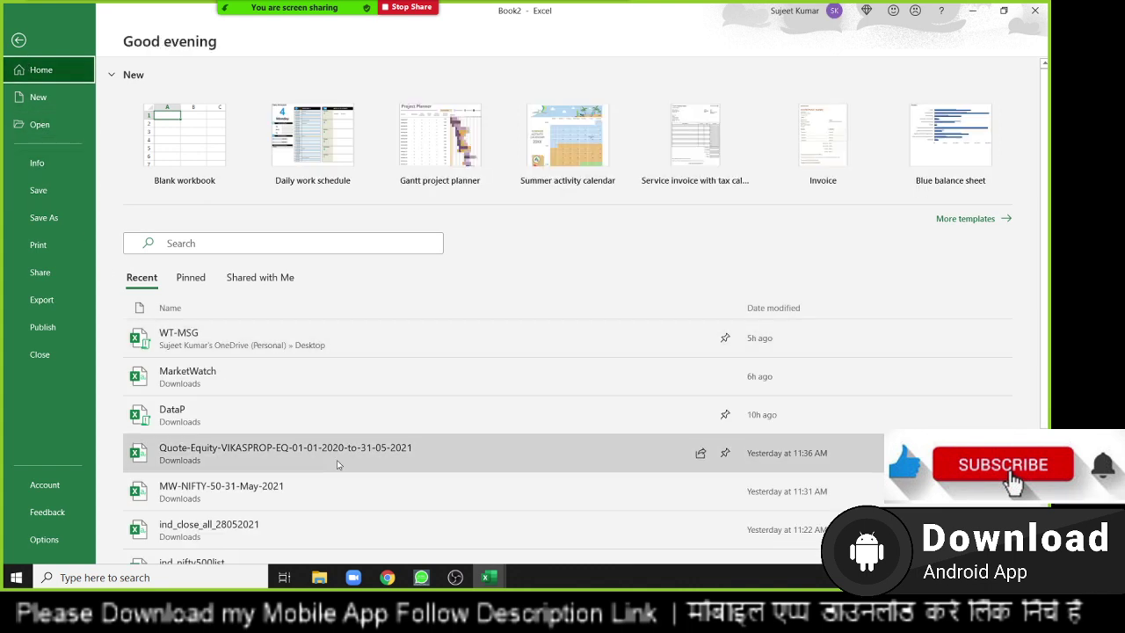
Open the pinned 5.Dashboard - Sales Performance workbook and switch to its Handling sheet
scroll(318, 424, "down", 3)
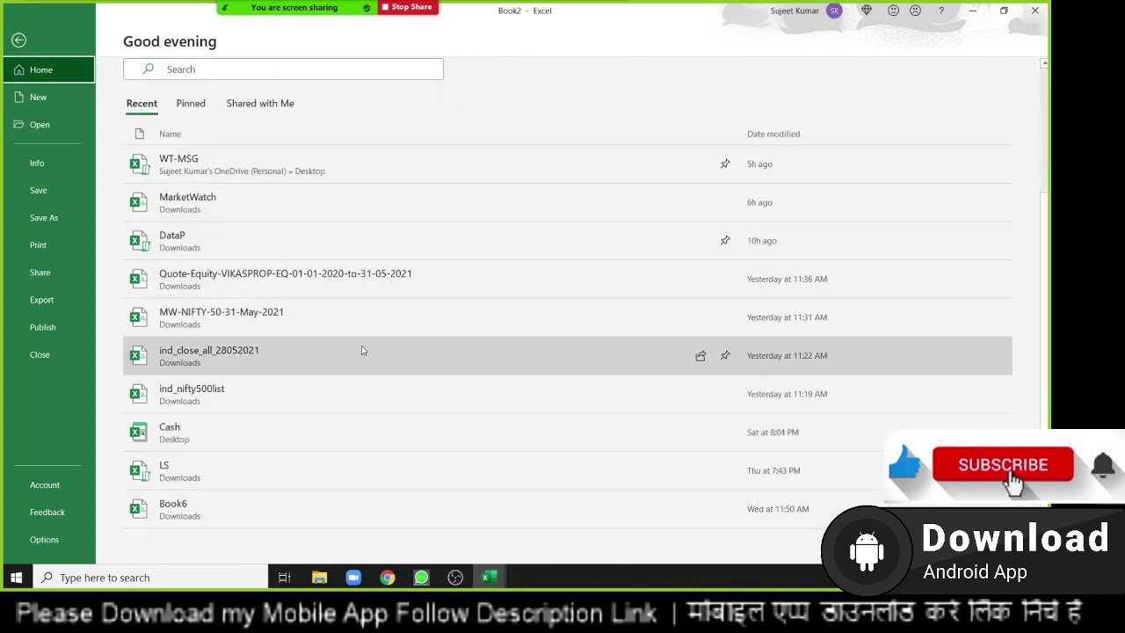
left_click(40, 124)
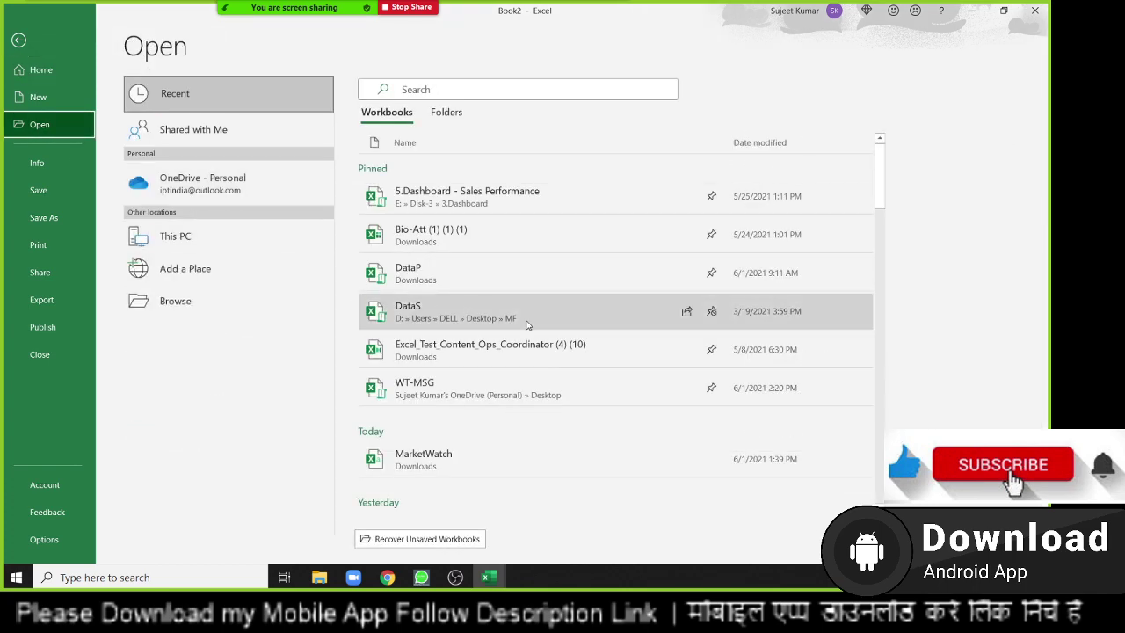
left_click(460, 194)
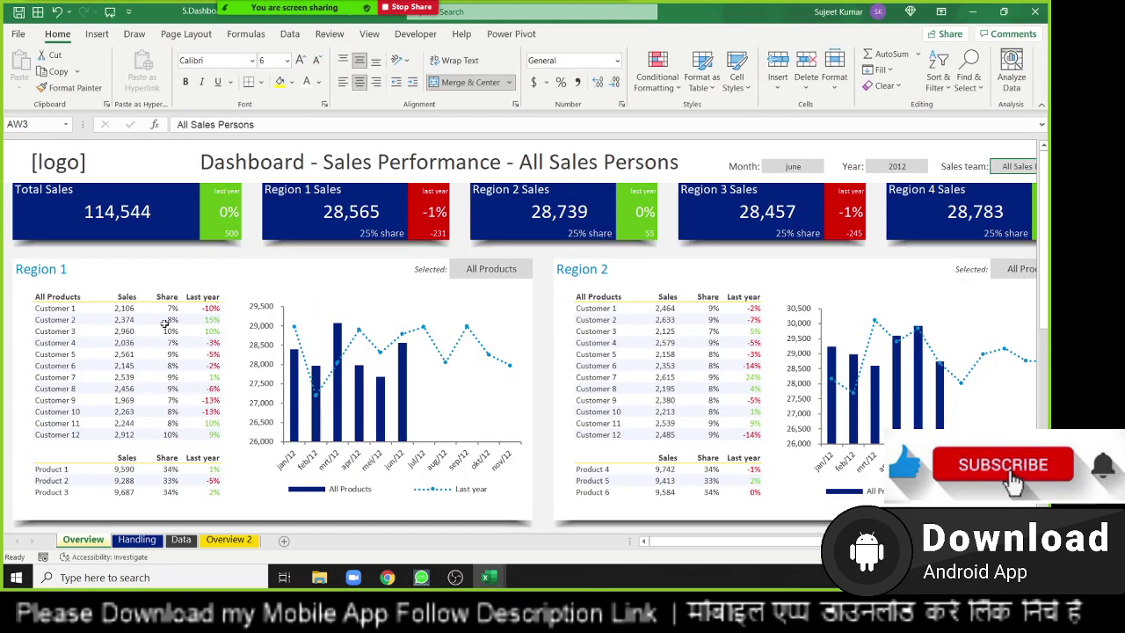
left_click(102, 344)
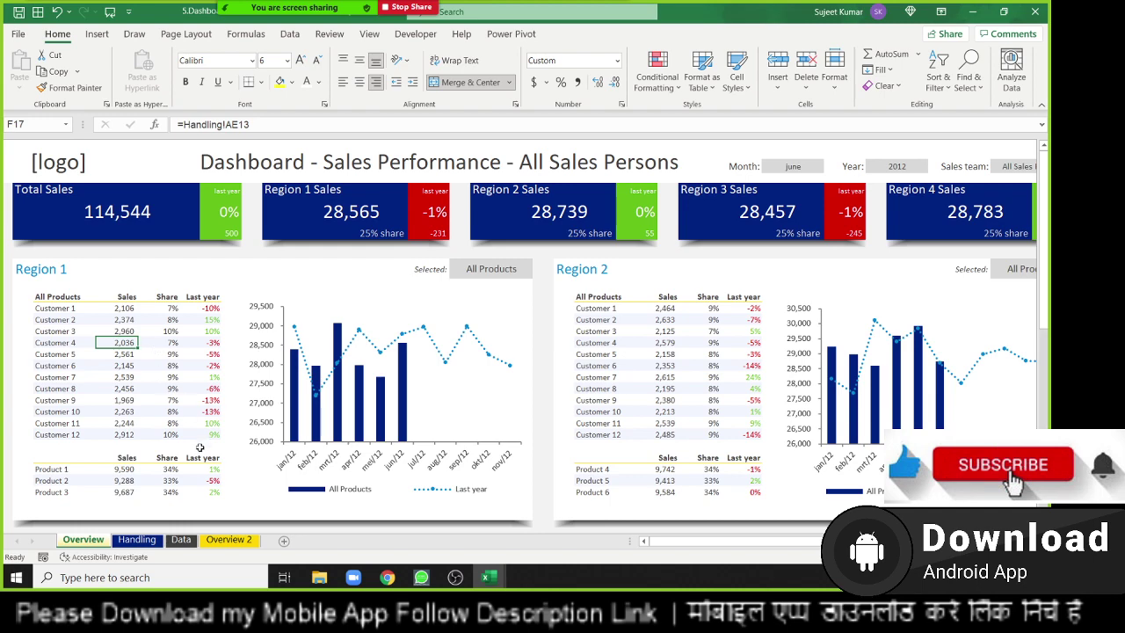
left_click(155, 541)
Switch to the Data sheet, then back to the Overview sheet
left_click(173, 545)
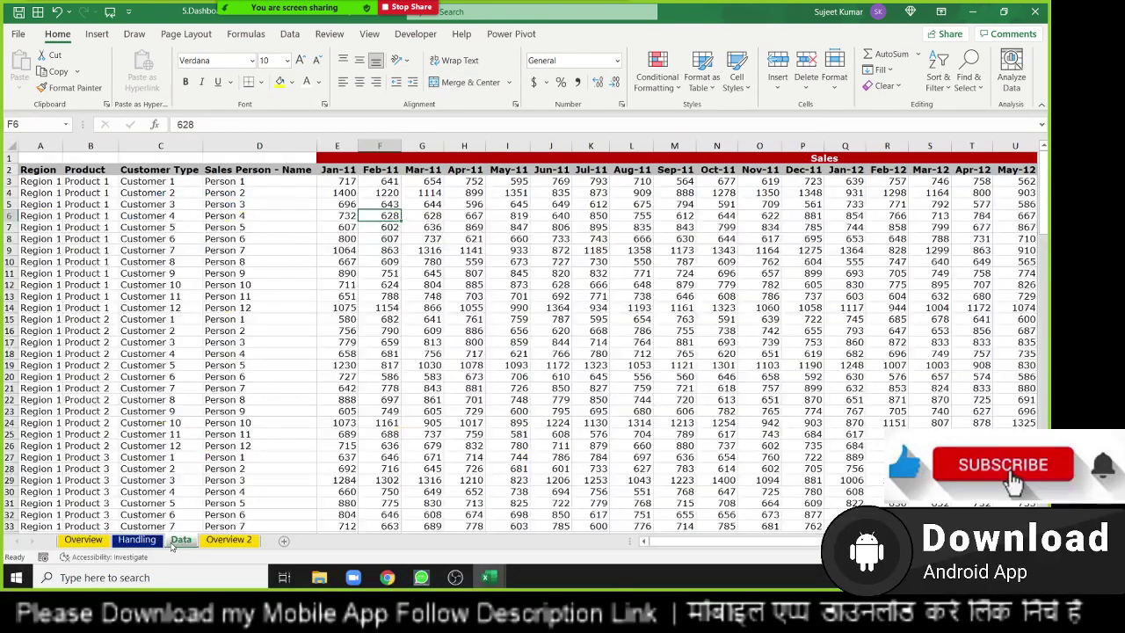
left_click(99, 541)
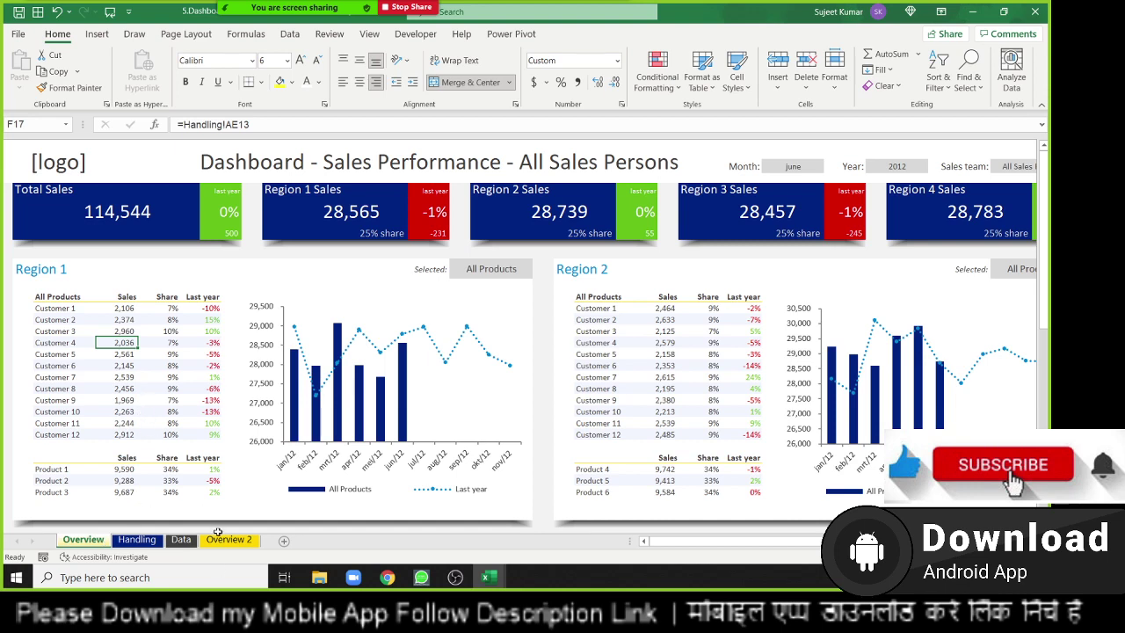
Copy the Overview sheet to (new book) using Move or Copy with Create a copy ticked
right_click(84, 537)
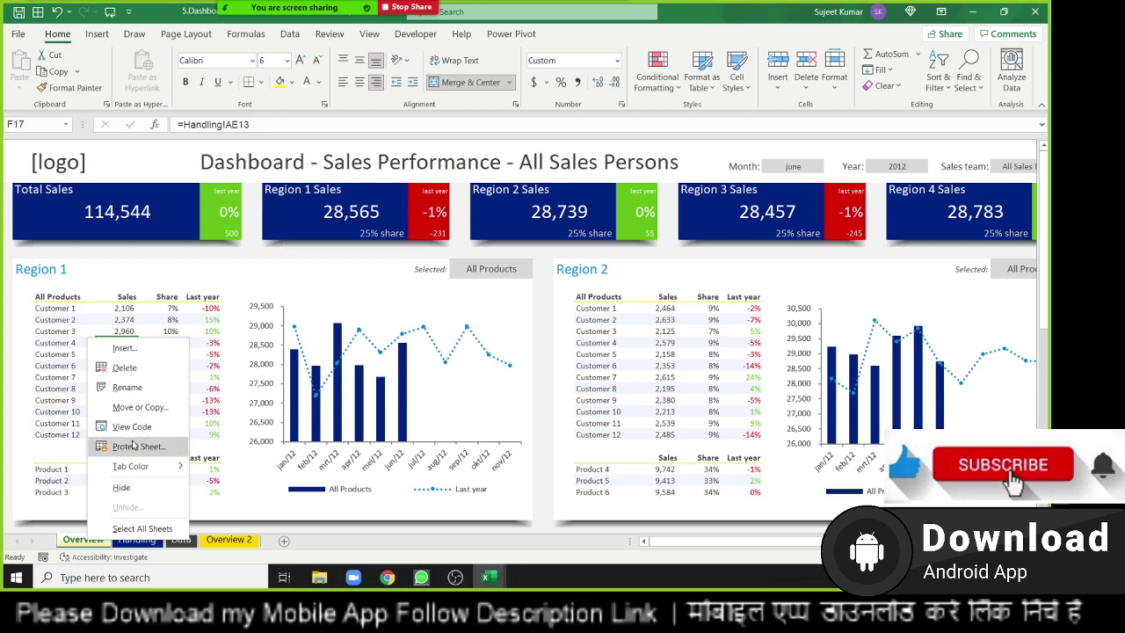
right_click(76, 546)
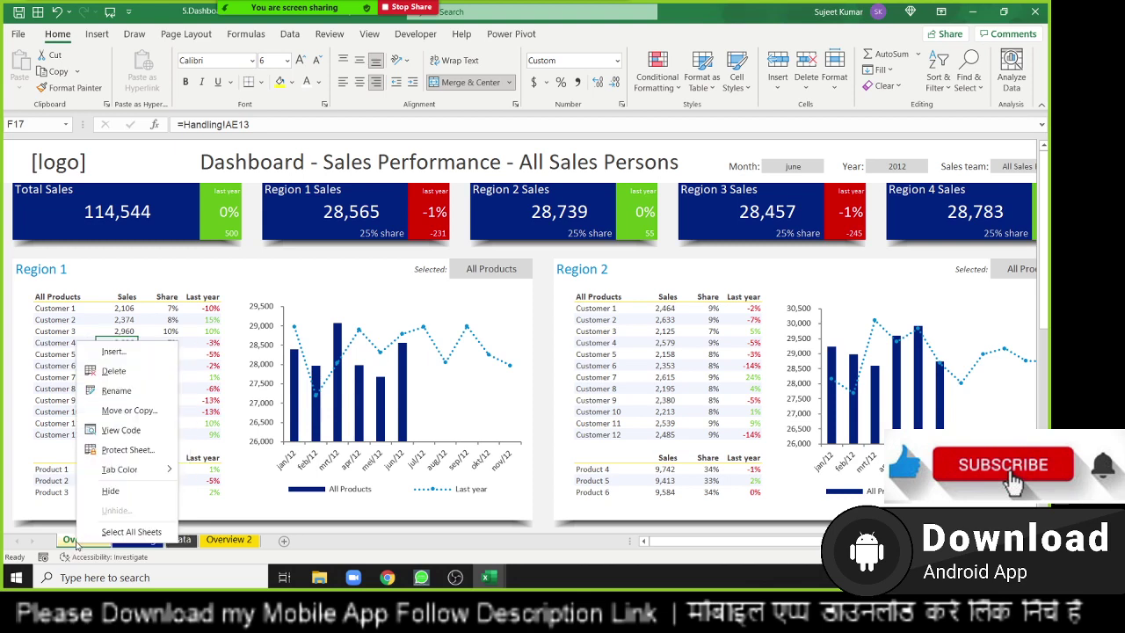
left_click(123, 410)
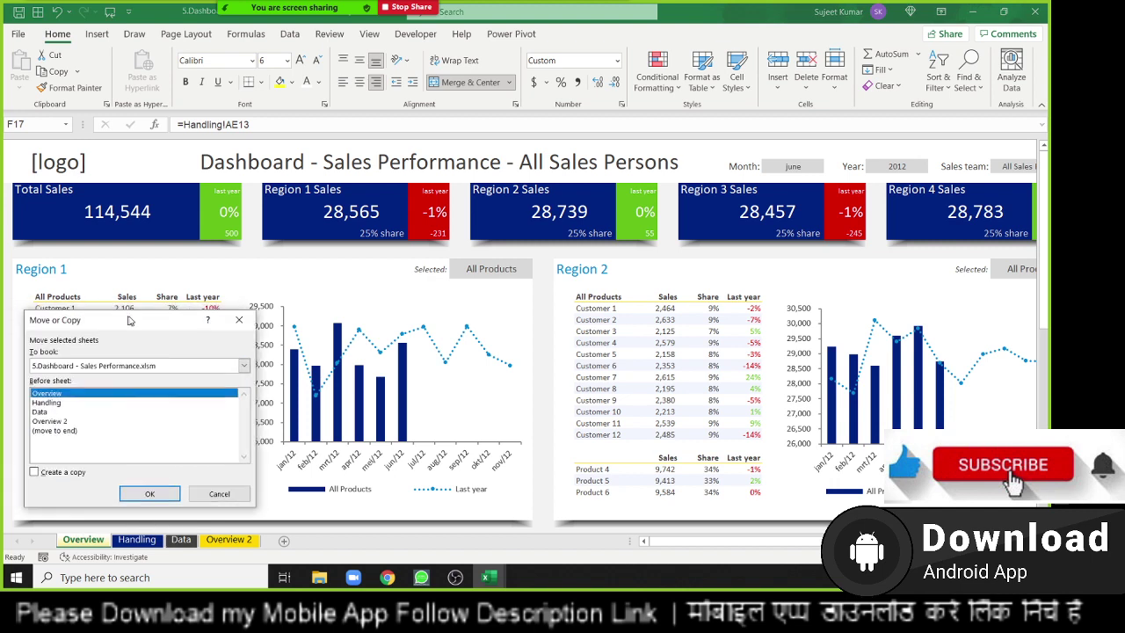
left_click(360, 413)
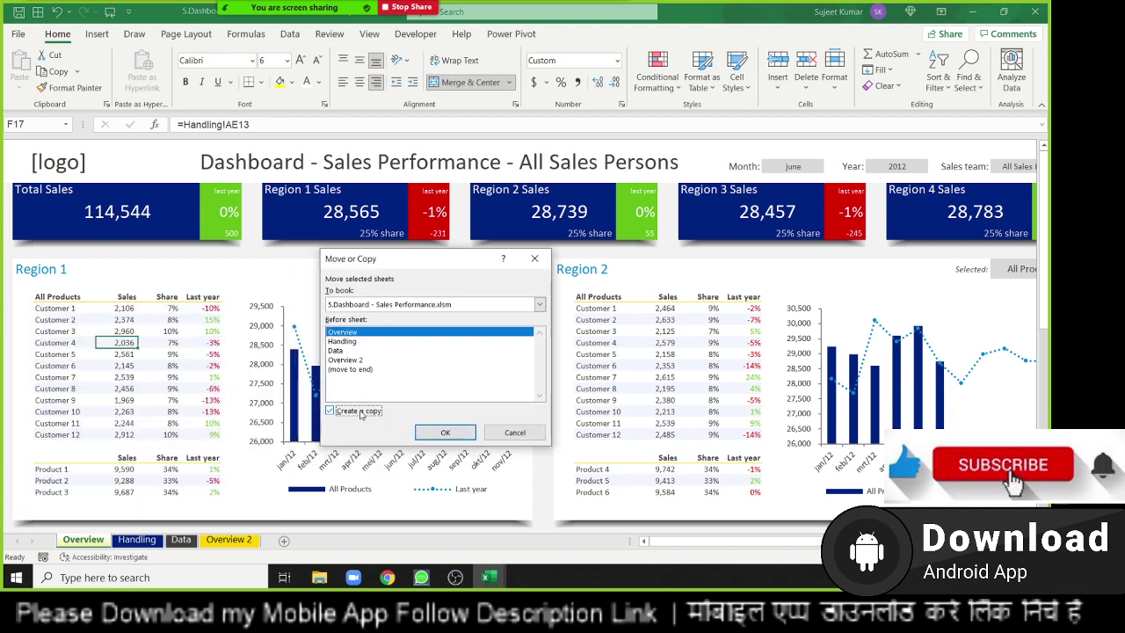
left_click(365, 308)
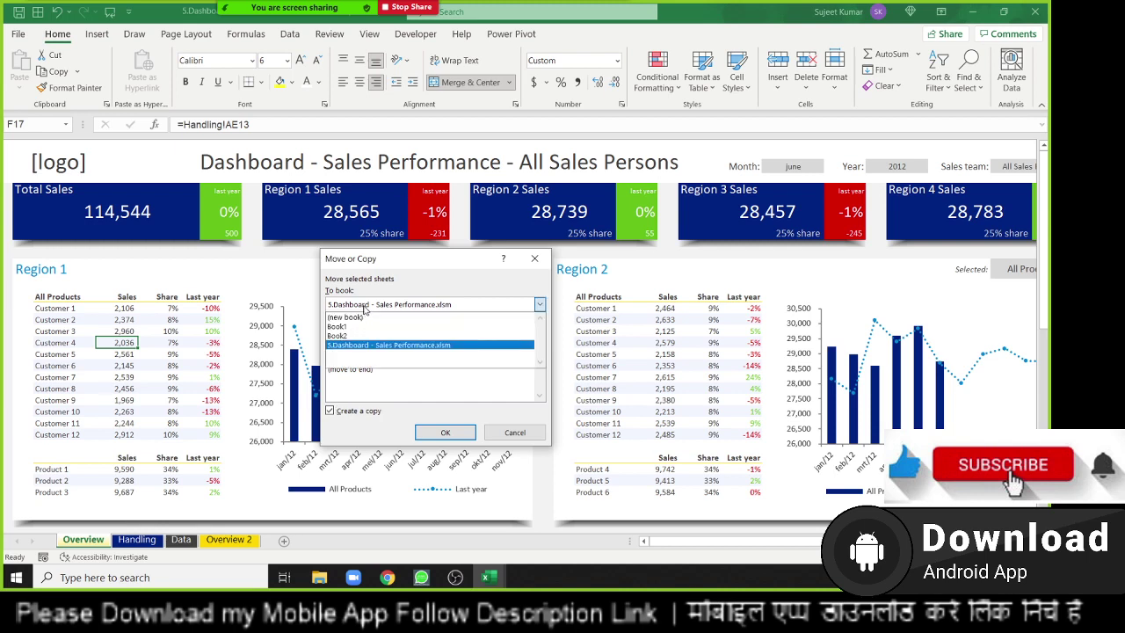
left_click(363, 318)
left_click(445, 432)
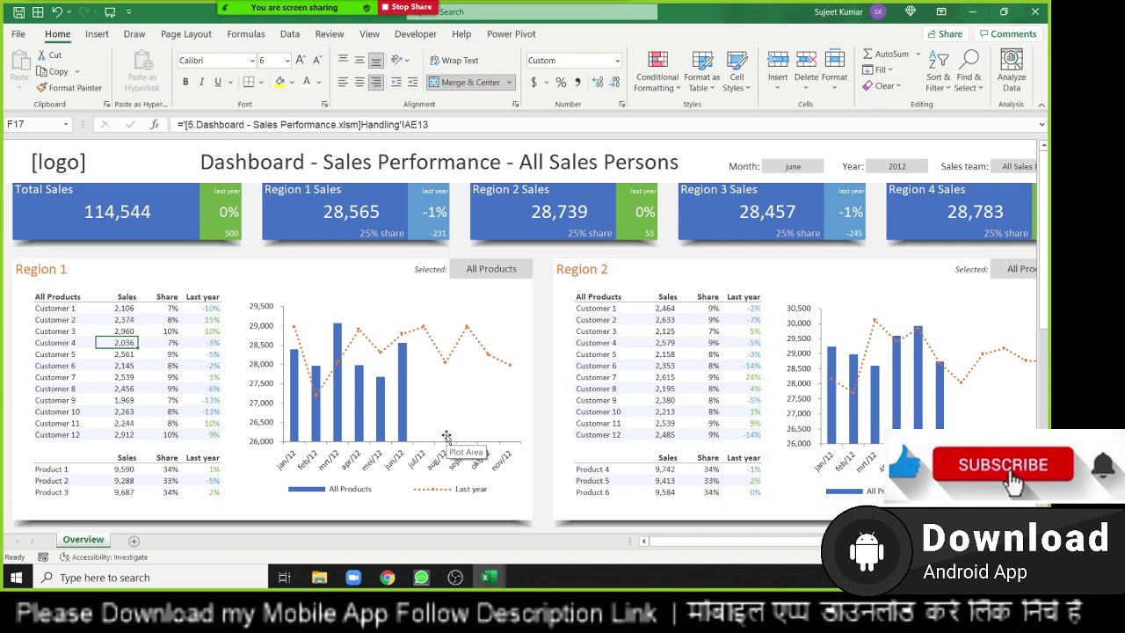
left_click(348, 128)
double_click(350, 128)
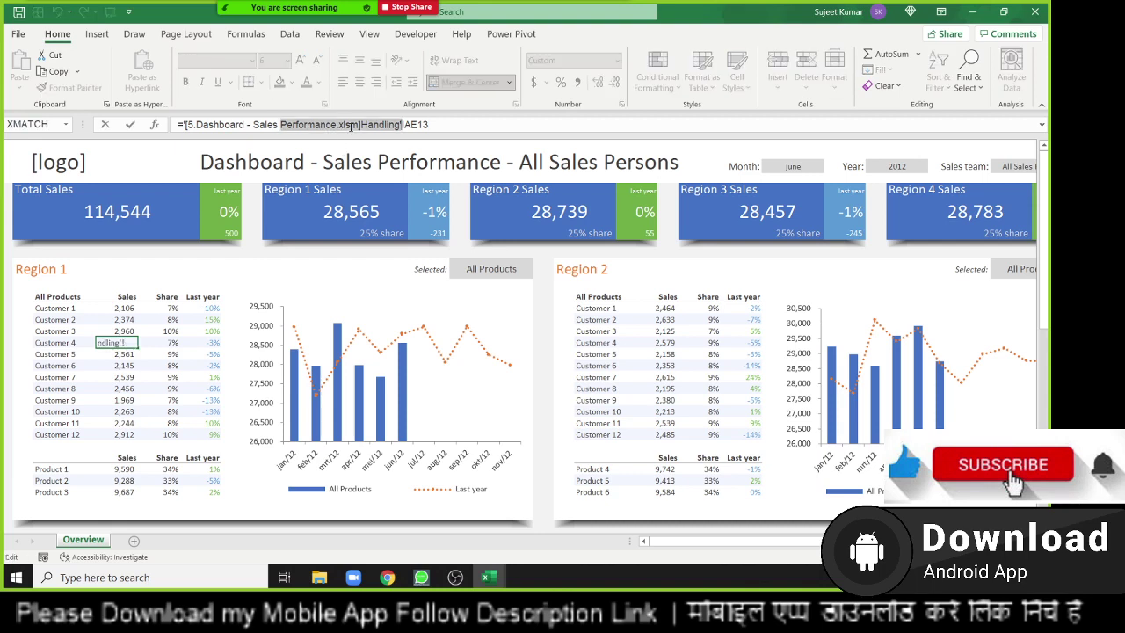
key("Escape")
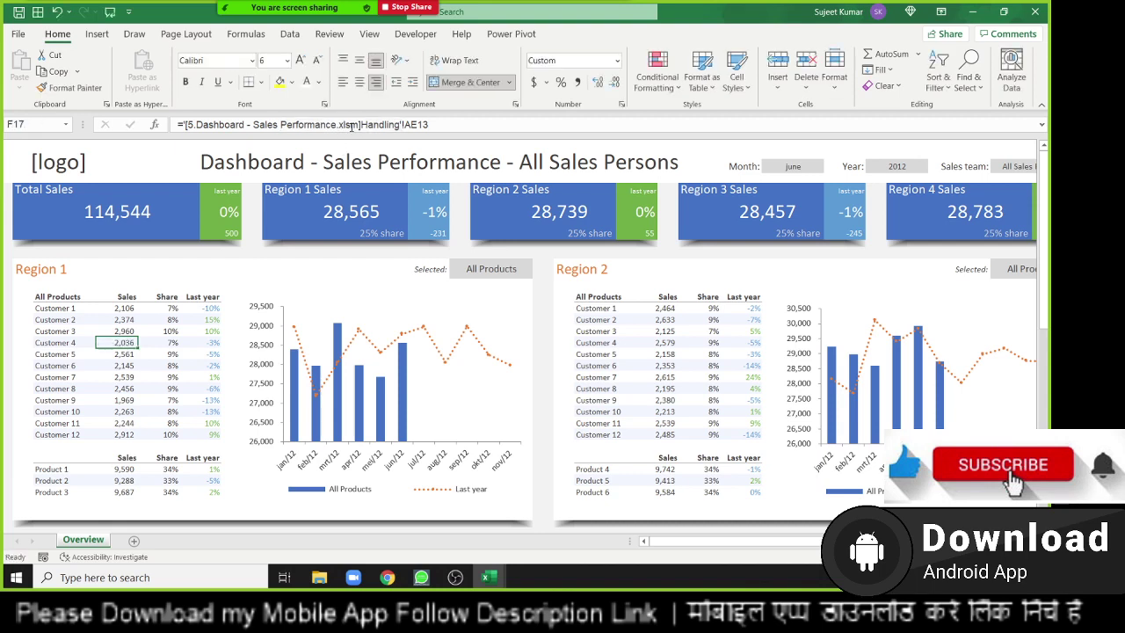
left_click_drag(361, 125, 470, 124)
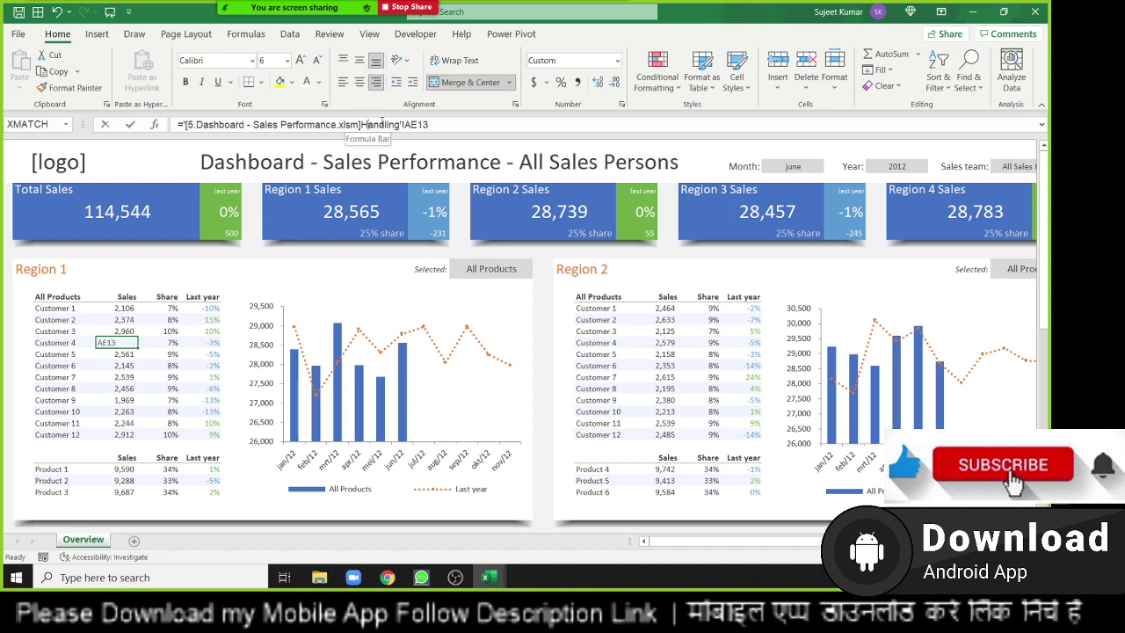
key("Escape")
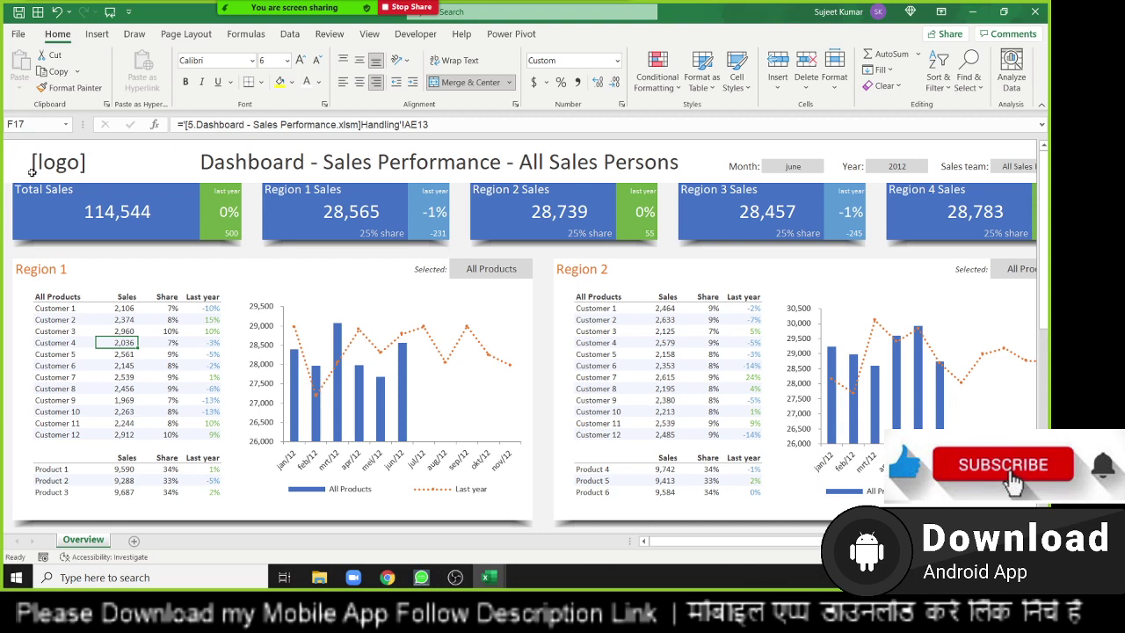
Turn on row and column headings, then copy the whole sheet and Paste Special it as Values
left_click(187, 39)
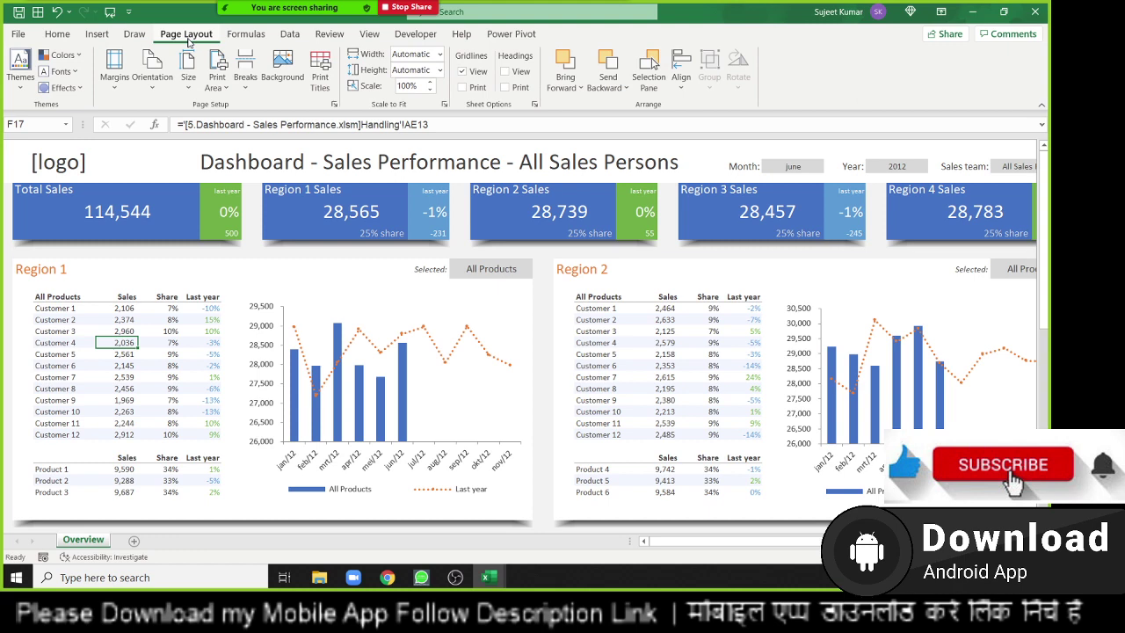
left_click(504, 71)
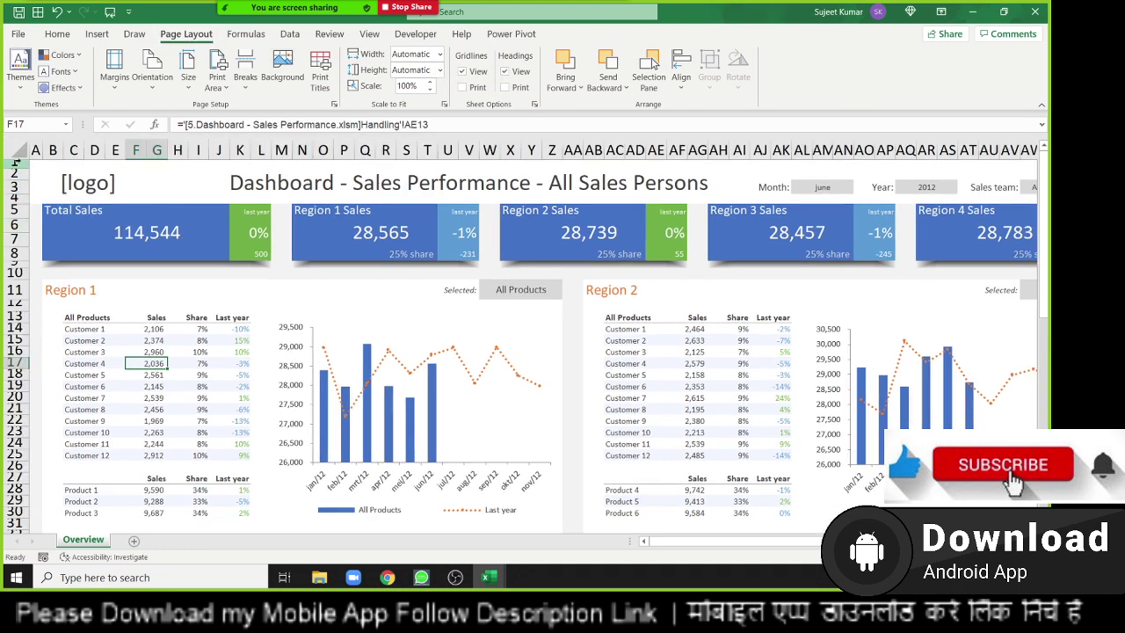
left_click(24, 150)
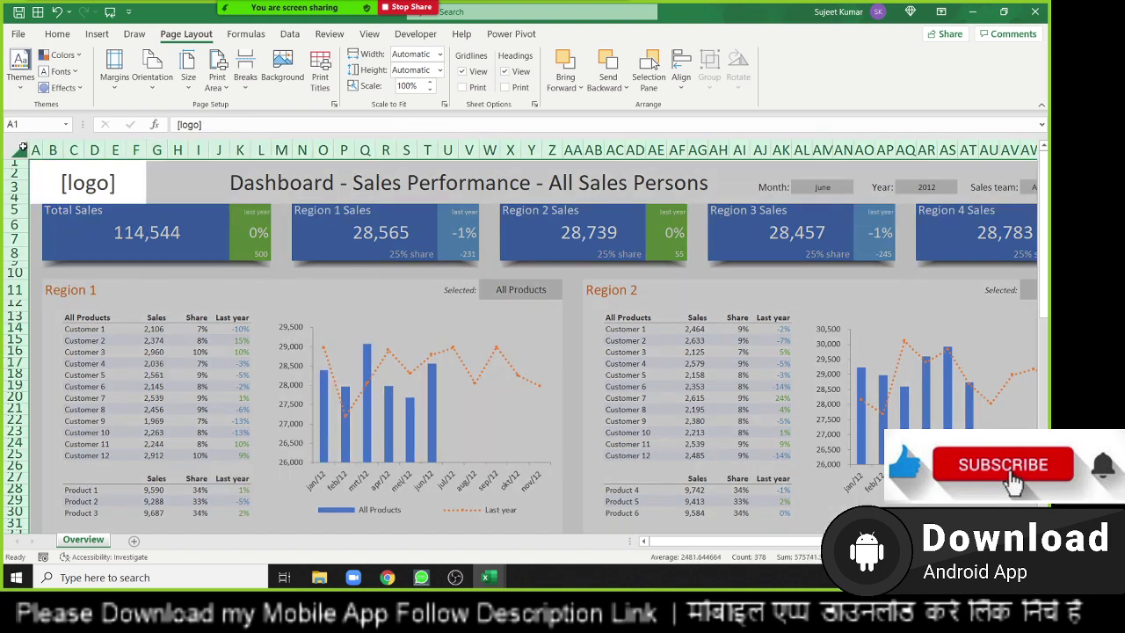
key("ctrl+c")
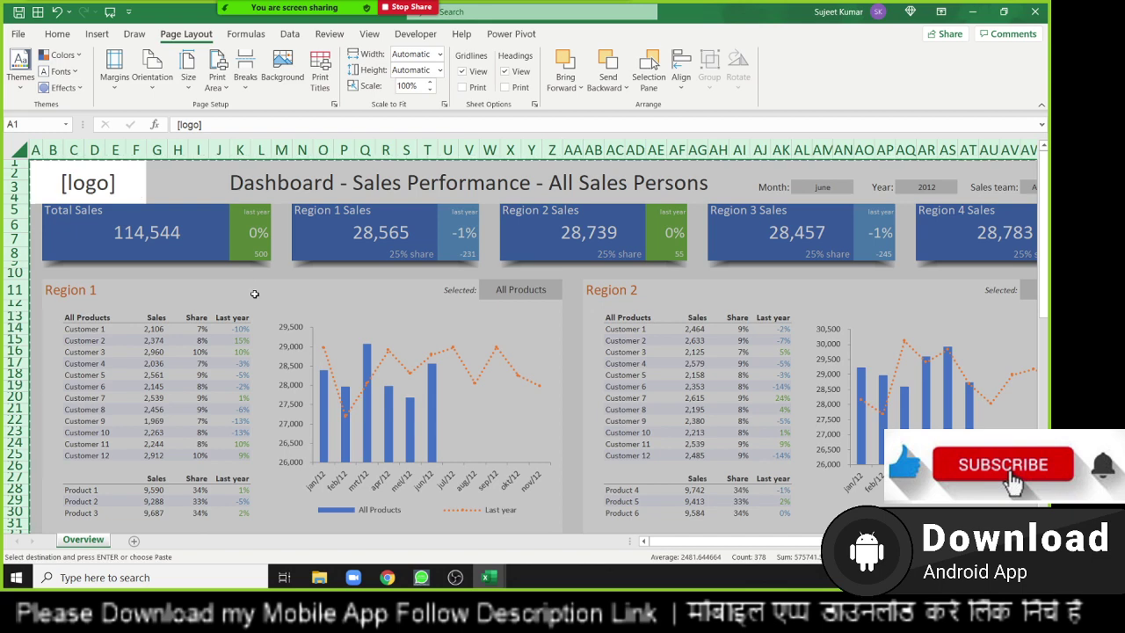
right_click(313, 283)
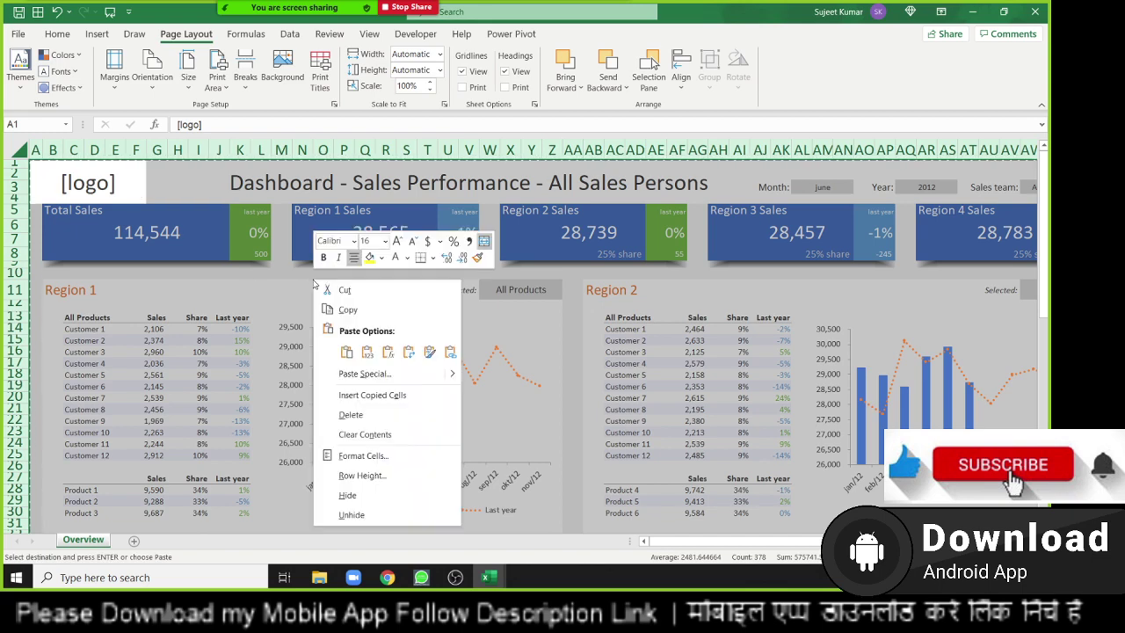
left_click(389, 378)
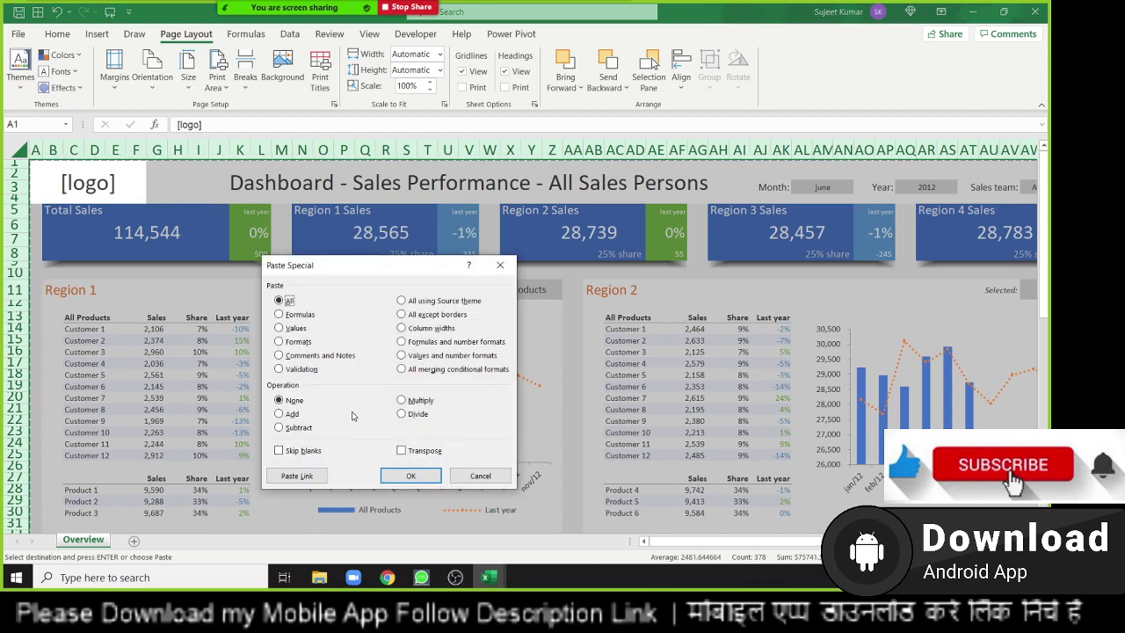
left_click(295, 328)
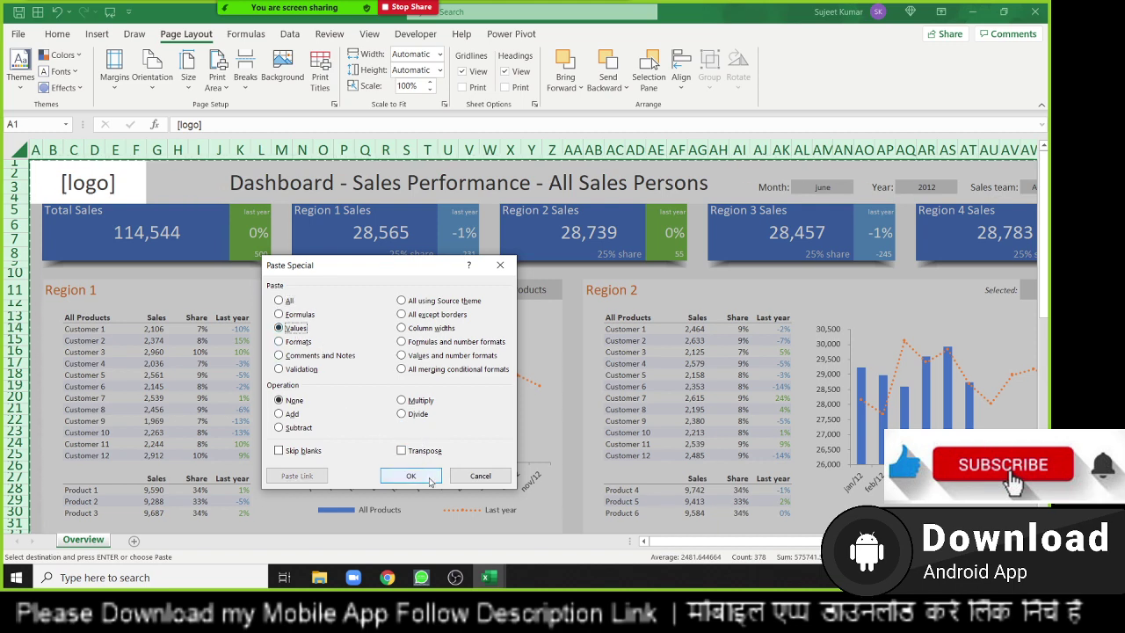
left_click(411, 475)
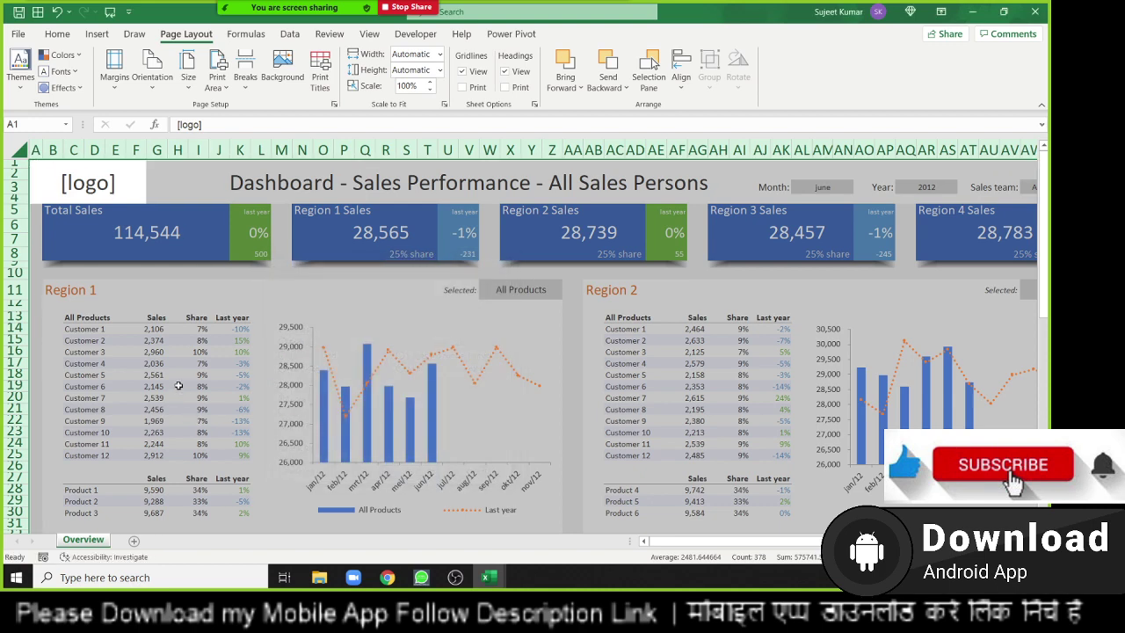
Check pasted cells like Customer 7's 2539 and the KPI cards now hold plain values
left_click(155, 364)
left_click(210, 378)
left_click(211, 432)
left_click(199, 490)
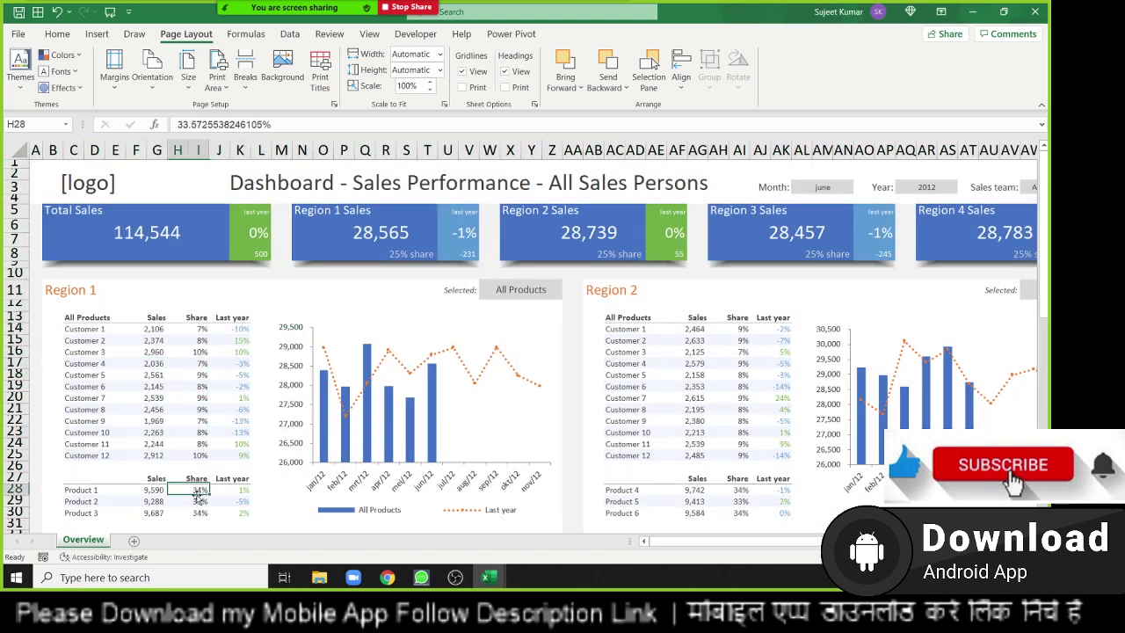
left_click(123, 500)
left_click(146, 397)
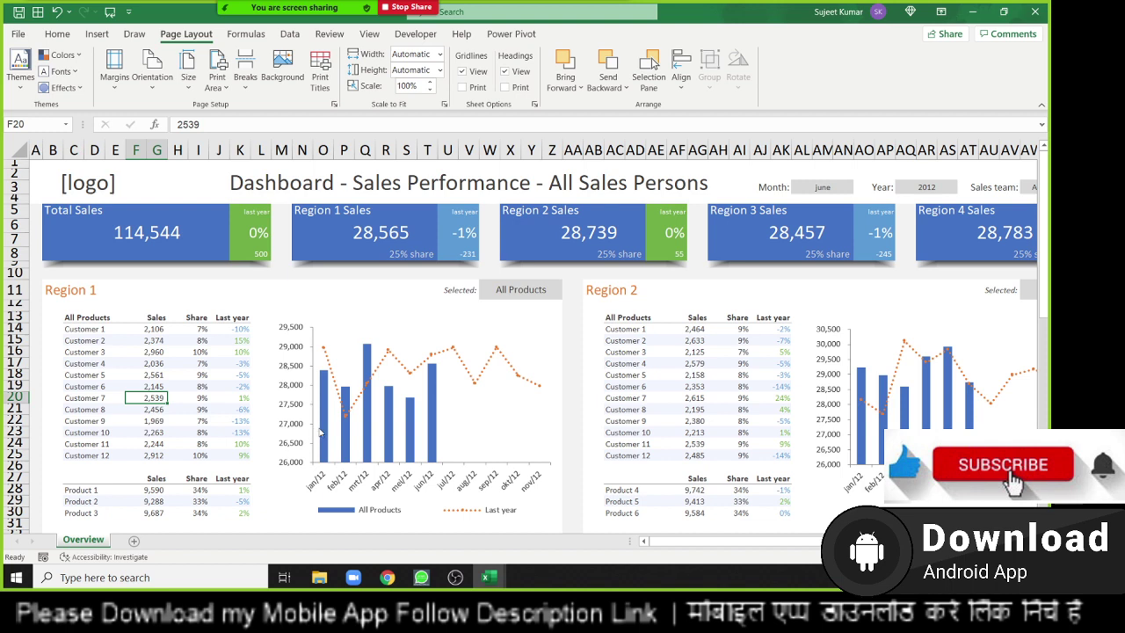
left_click_drag(251, 378, 219, 378)
left_click(619, 386)
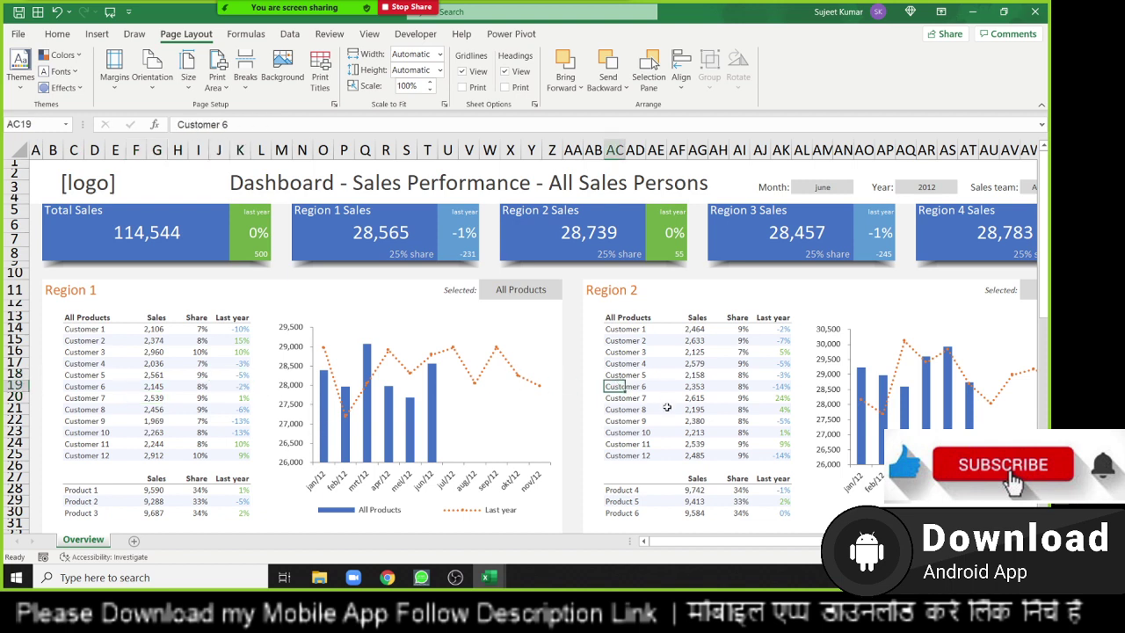
left_click_drag(149, 223, 744, 233)
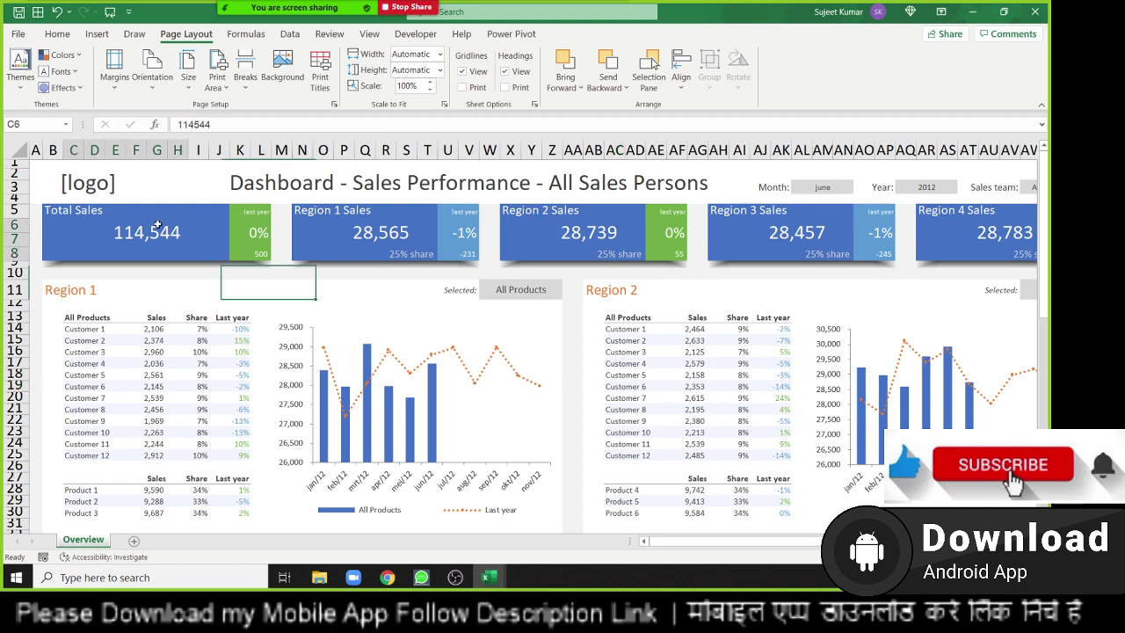
left_click(536, 213)
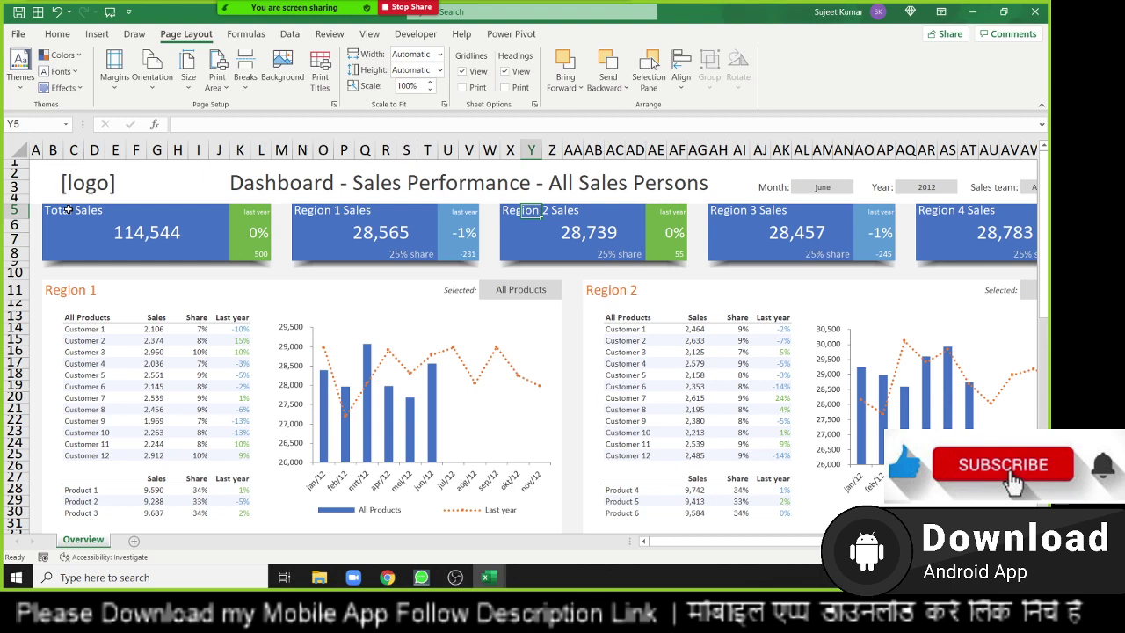
Close both dashboard workbooks with Don't Save
left_click(1025, 15)
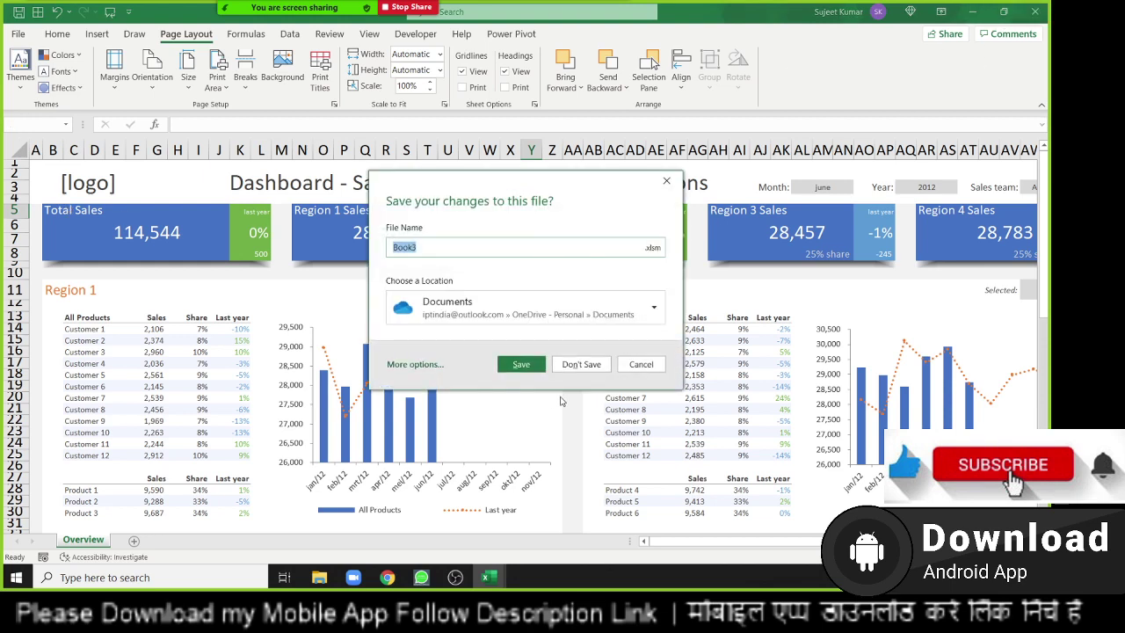
left_click(580, 366)
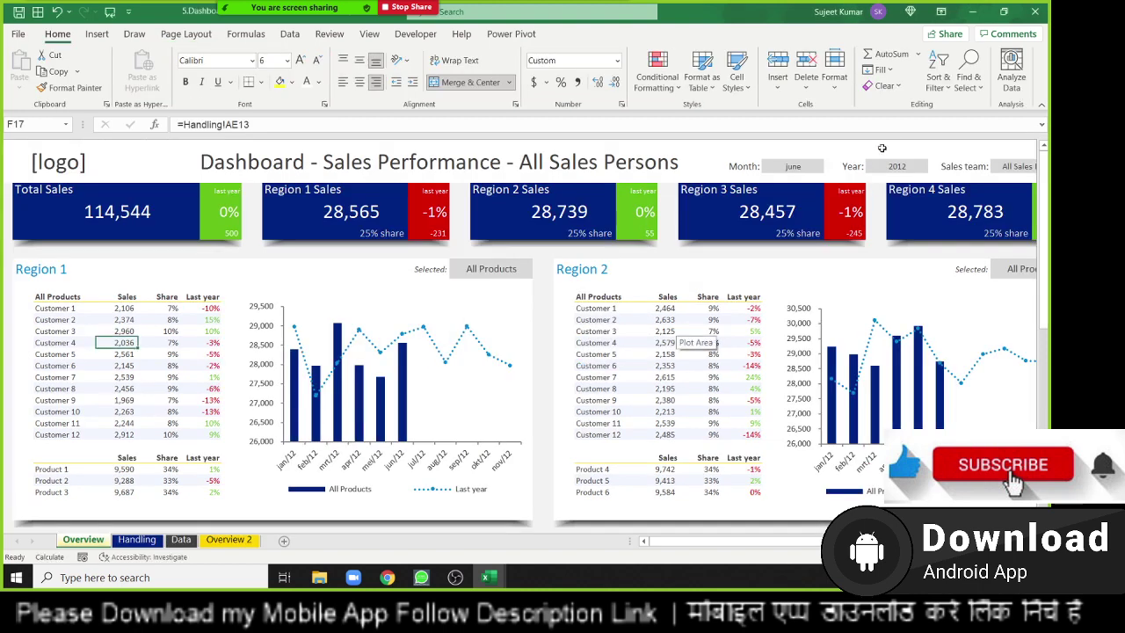
left_click(1036, 17)
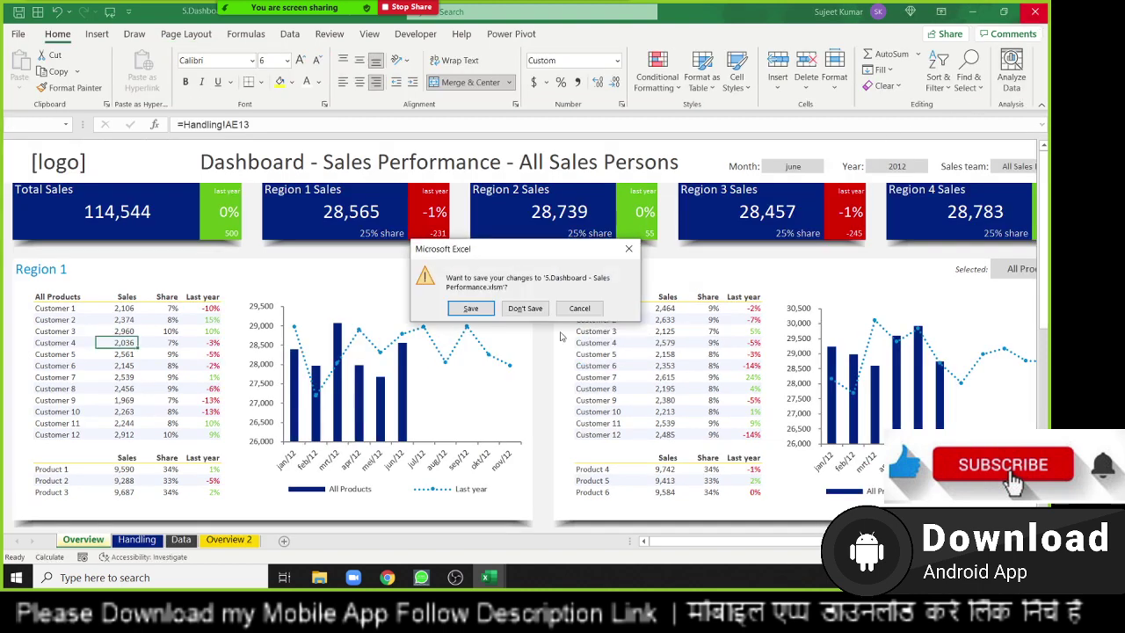
left_click(523, 308)
Copy A1:G8 and Paste Special only its Formats at cell F15
left_click_drag(36, 158, 325, 249)
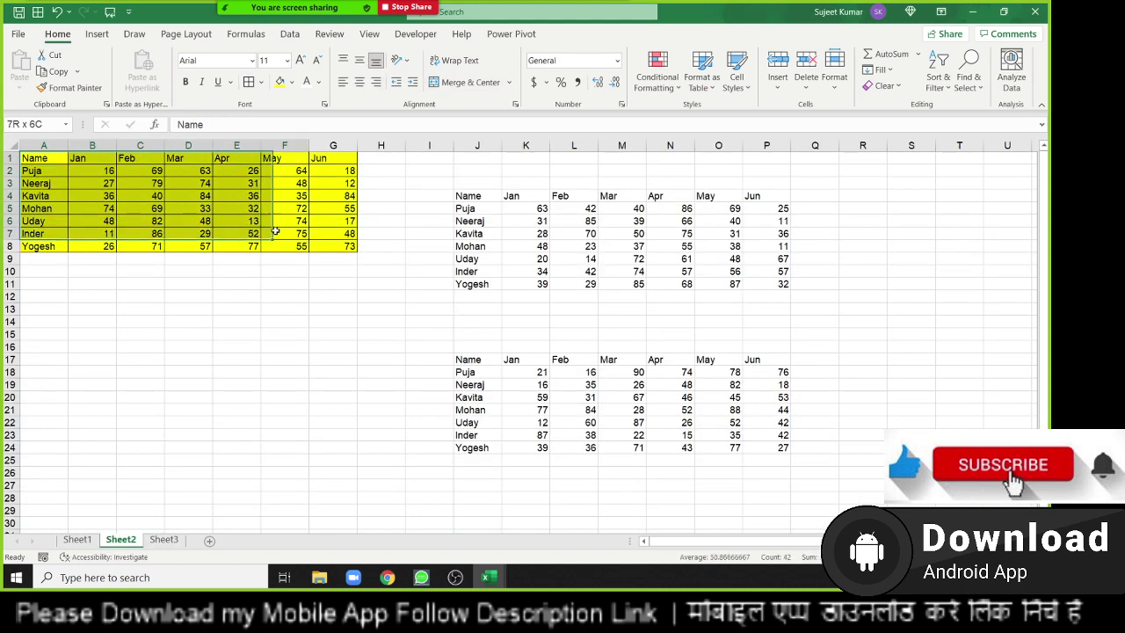
key("ctrl+c")
left_click(304, 332)
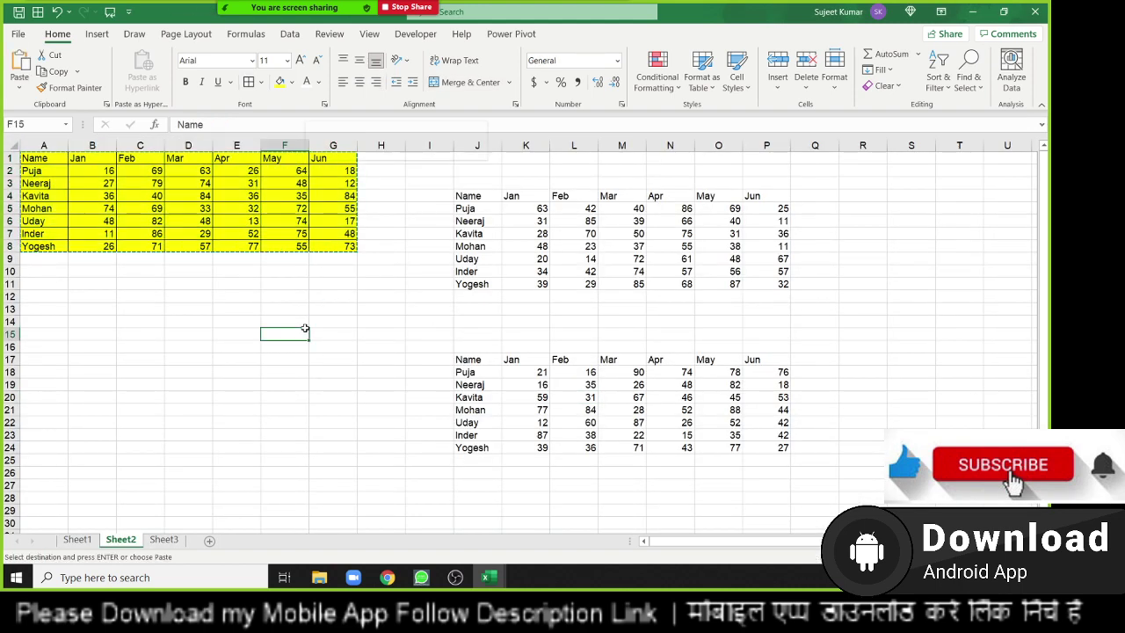
right_click(305, 333)
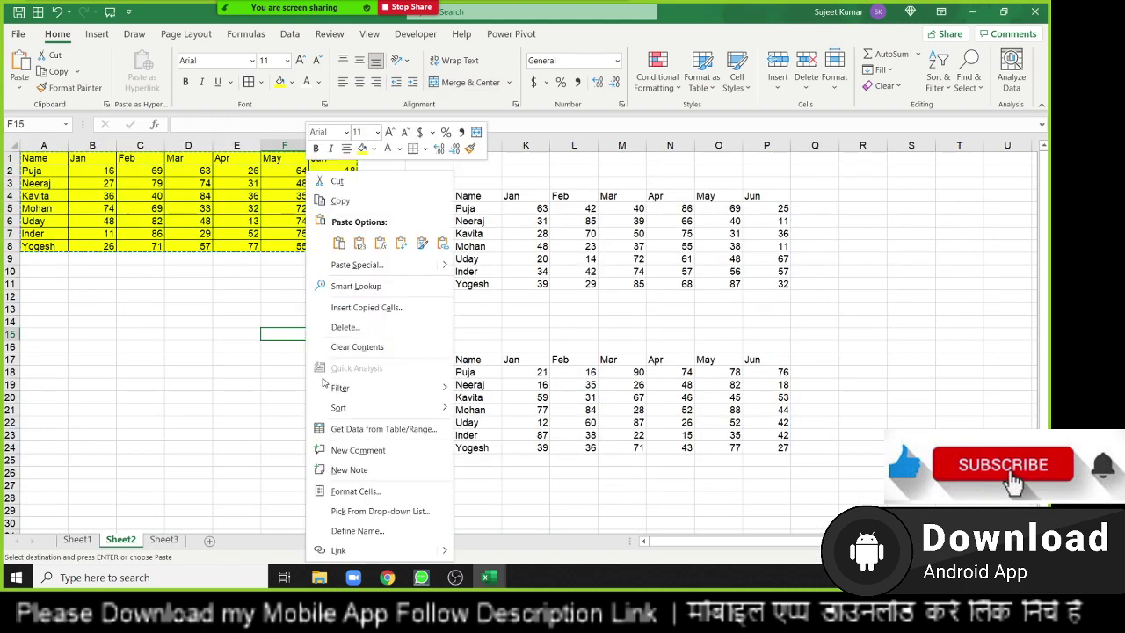
left_click(347, 265)
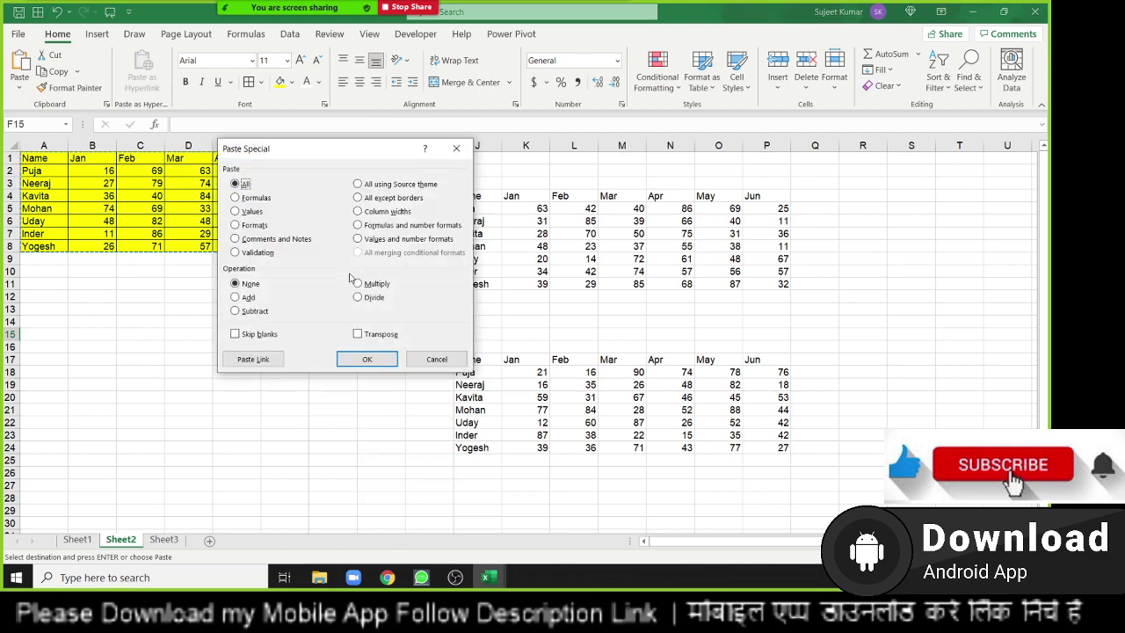
left_click(256, 227)
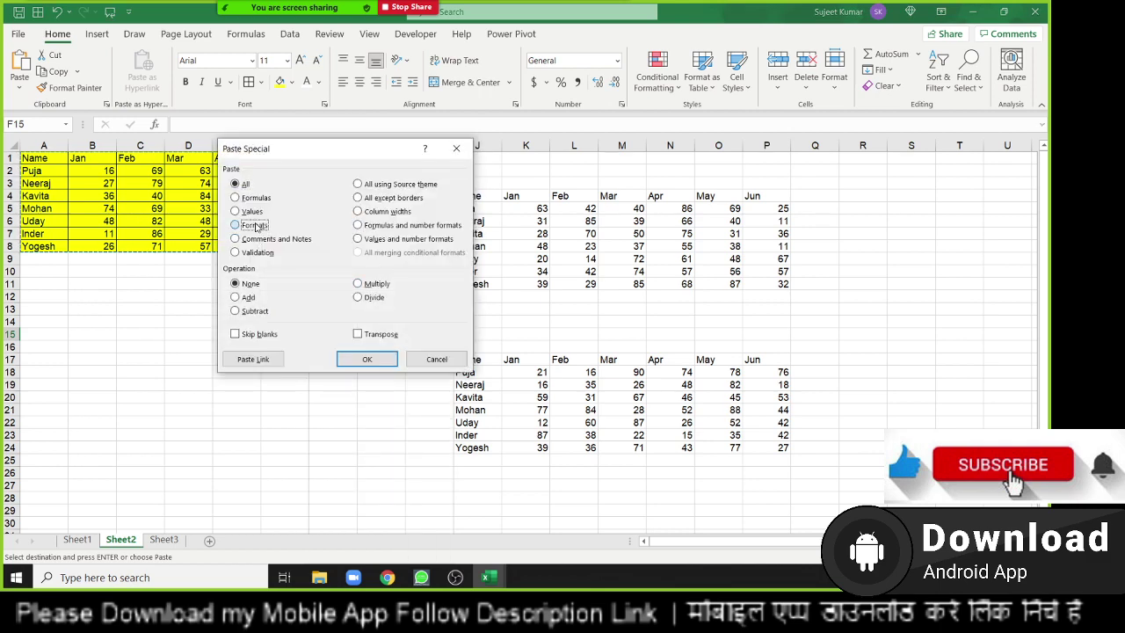
left_click(365, 358)
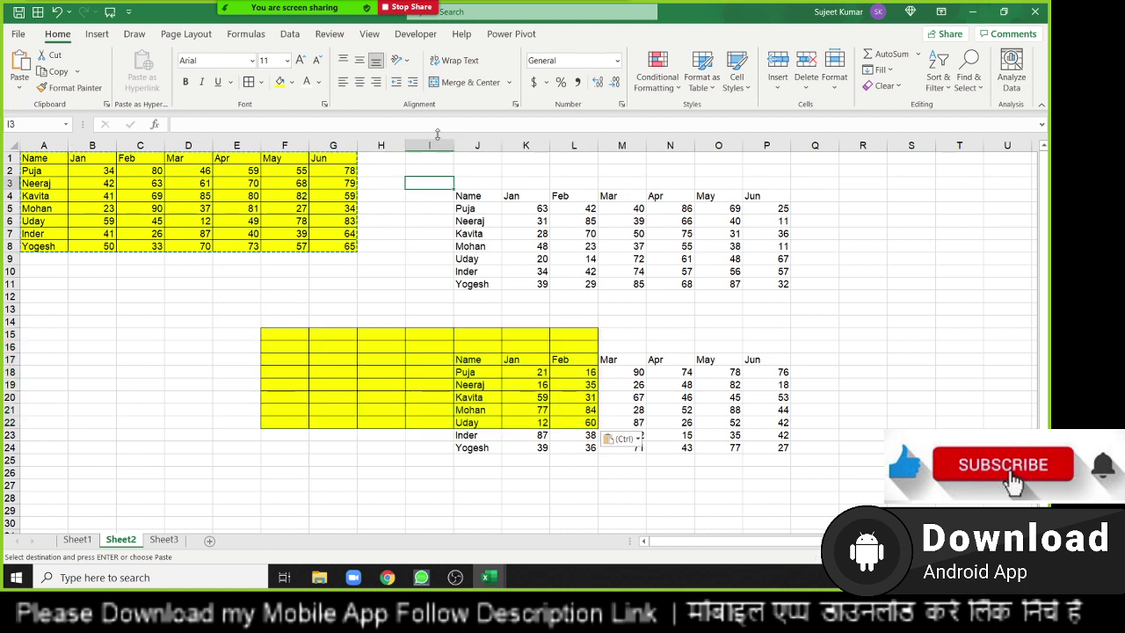
Delete columns I:R and rows 14:27, then select the Jun column G1:G8
left_click_drag(429, 145, 861, 186)
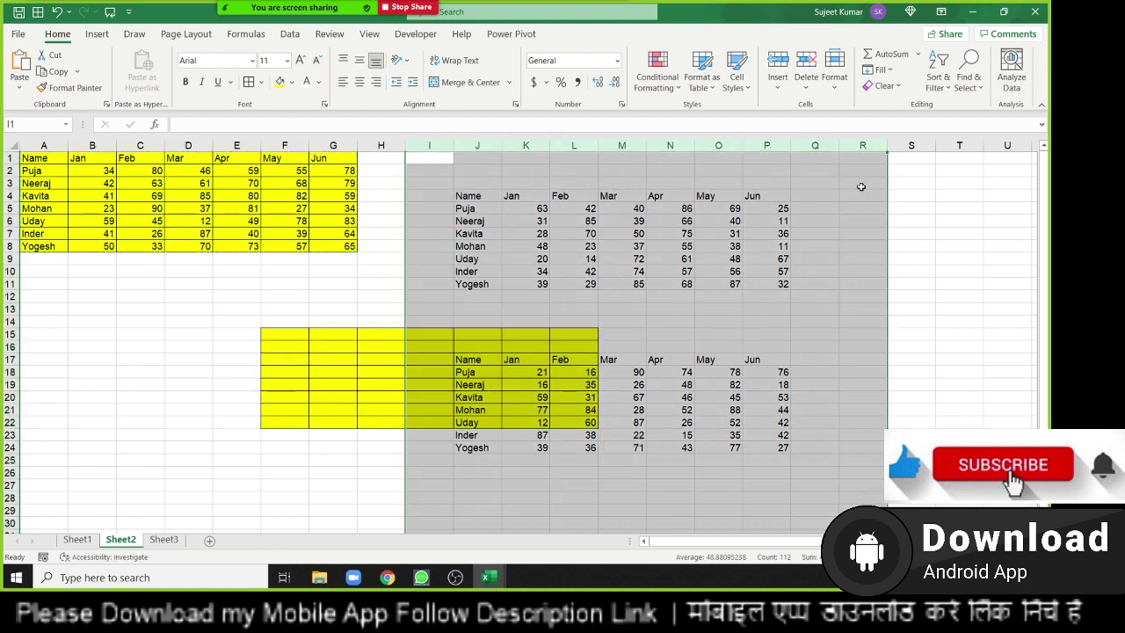
key("ctrl+minus")
left_click_drag(11, 321, 11, 485)
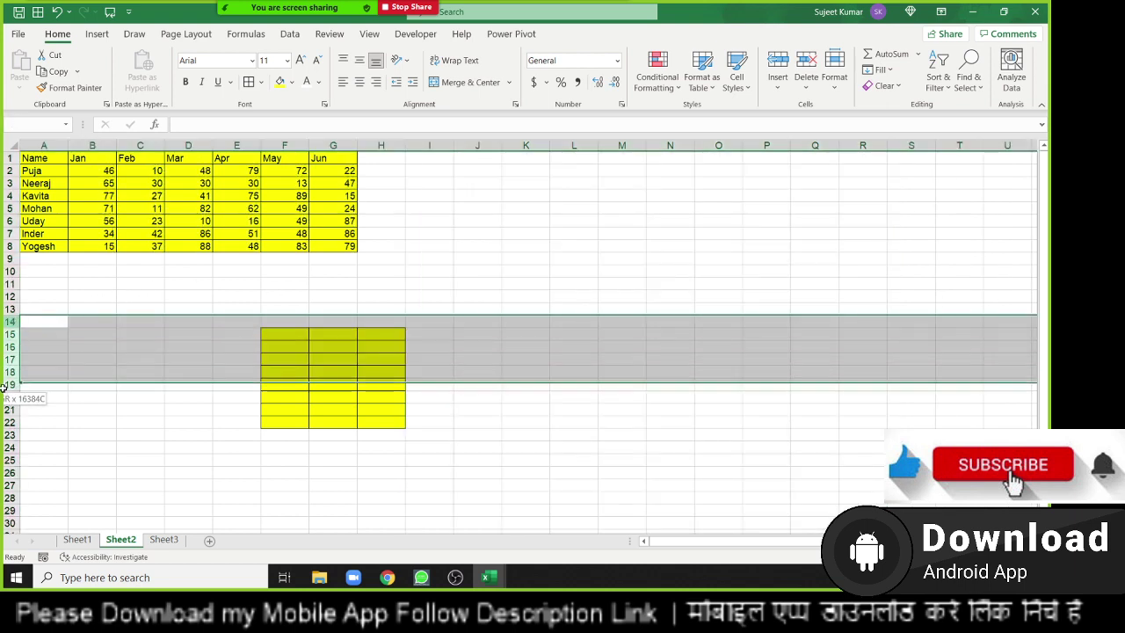
key("ctrl+minus")
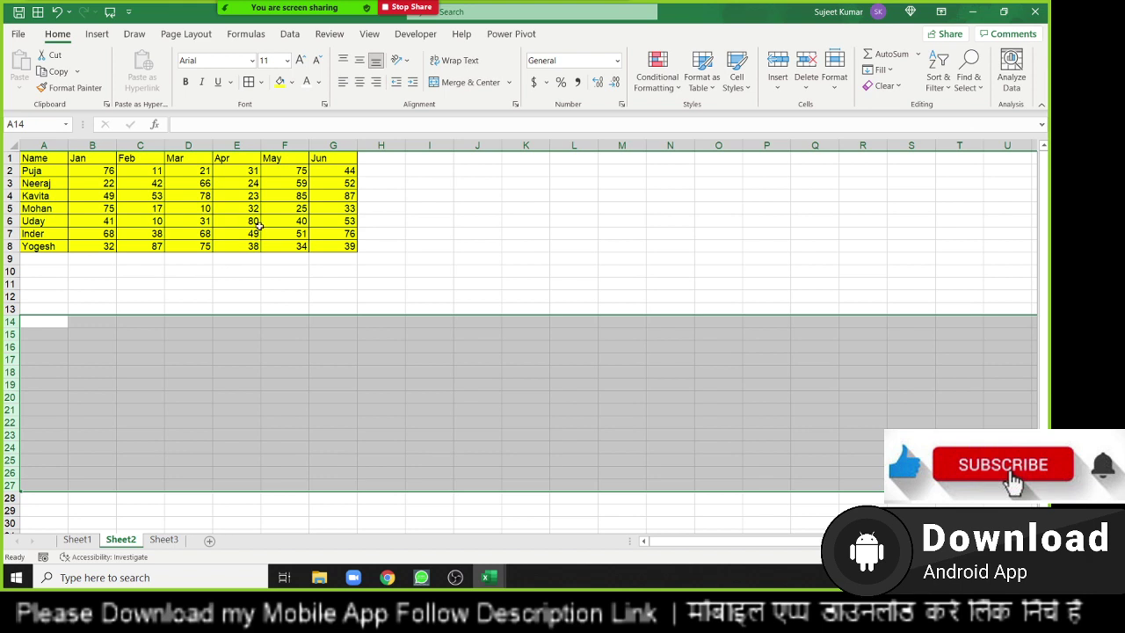
left_click(330, 158)
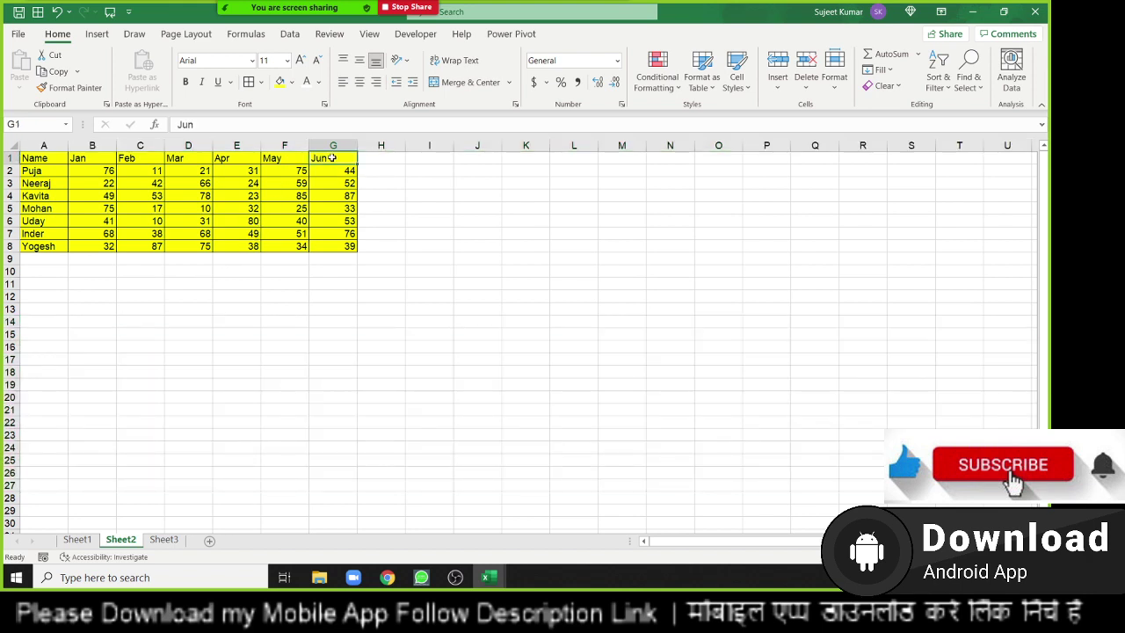
left_click_drag(332, 158, 332, 248)
Add the comment "This 6th Month Data" to the Jun header cell G1
left_click(318, 158)
right_click(319, 158)
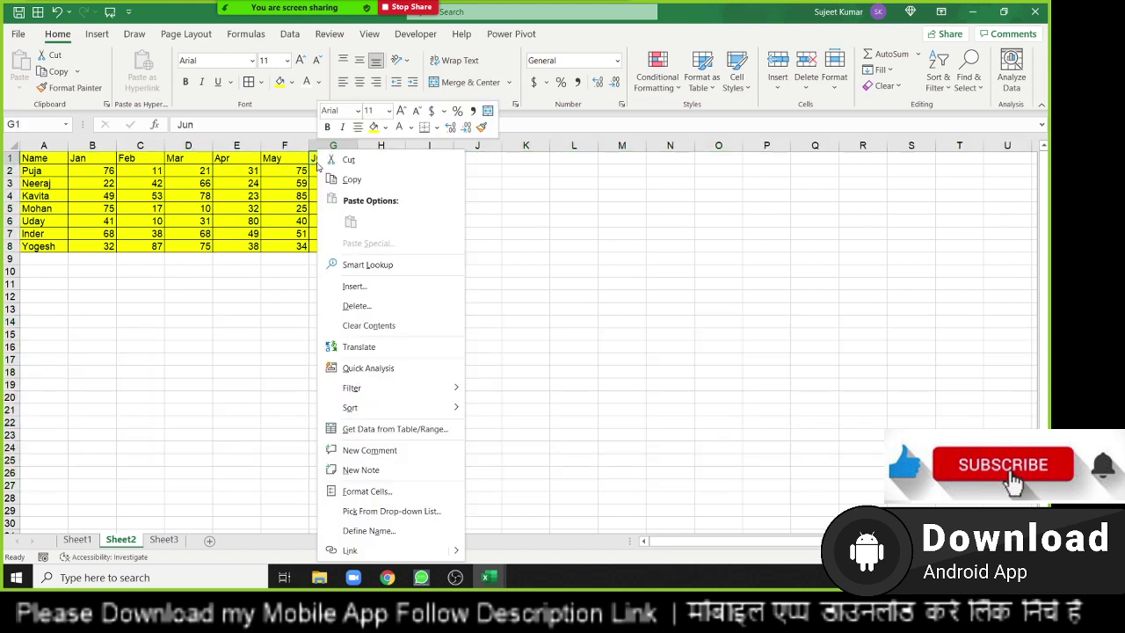
left_click(410, 452)
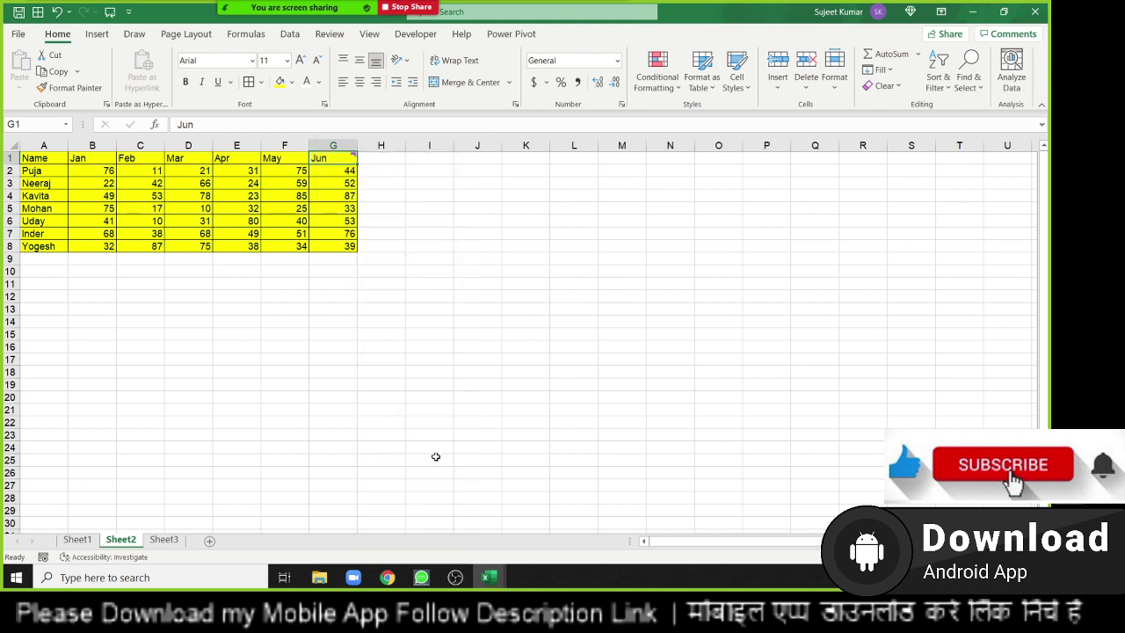
type("T")
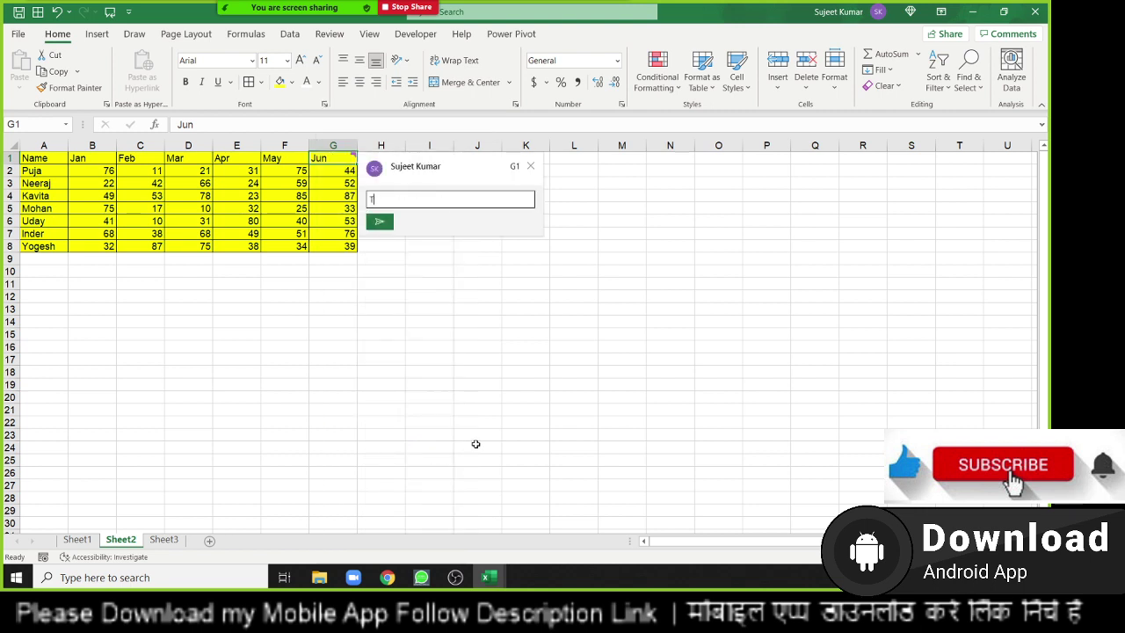
type("his ")
type("6")
type("mt")
key("BackSpace")
key("BackSpace")
type("h Month")
type(" Da")
type("ta")
key("Return")
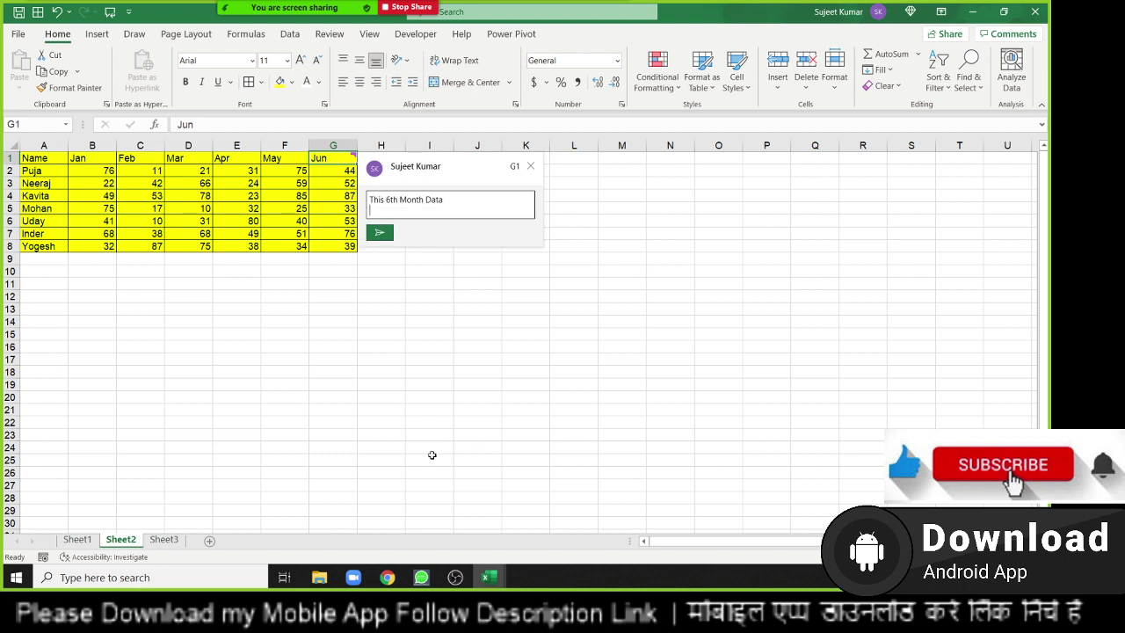
left_click(378, 232)
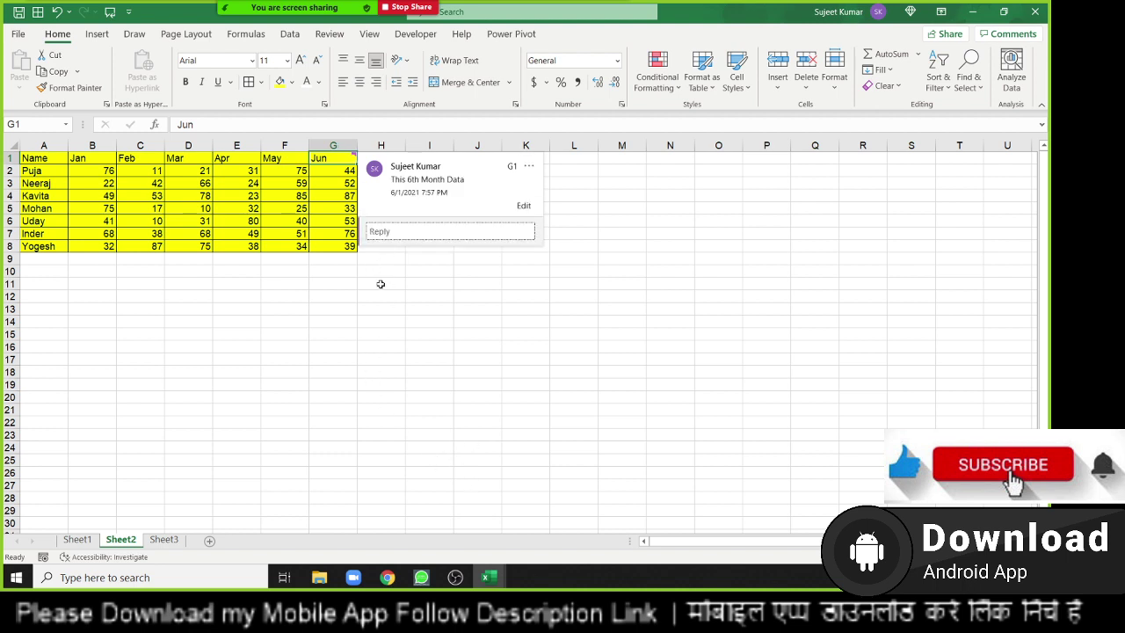
left_click(393, 318)
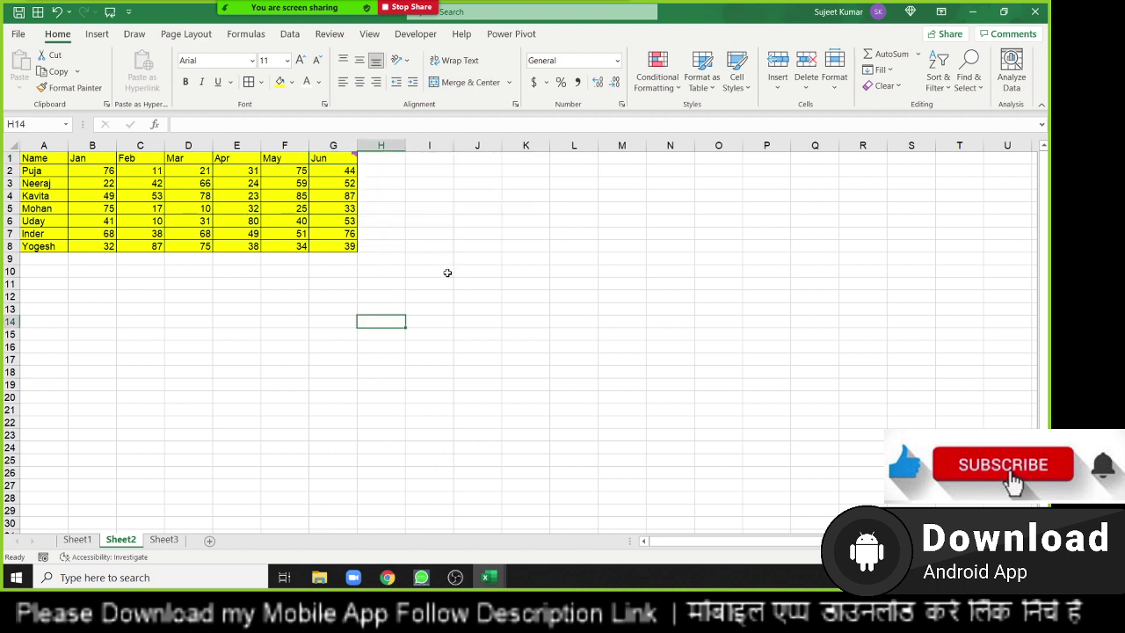
Copy cell G1 and bring up the paste menu on the selected range L5:L13
mouse_move(355, 158)
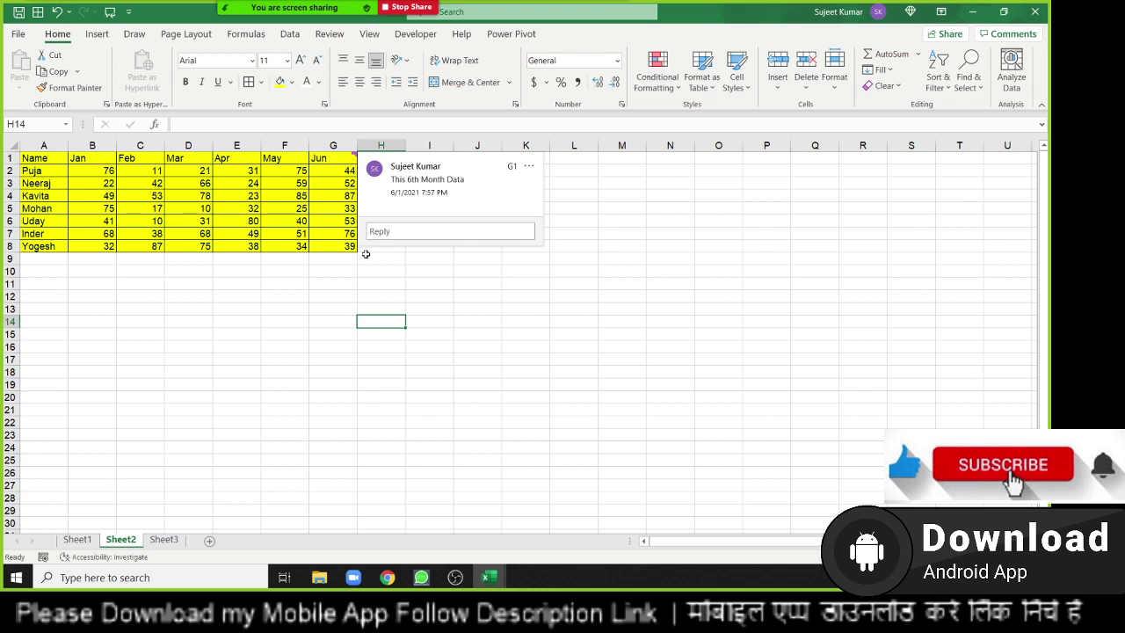
left_click(345, 162)
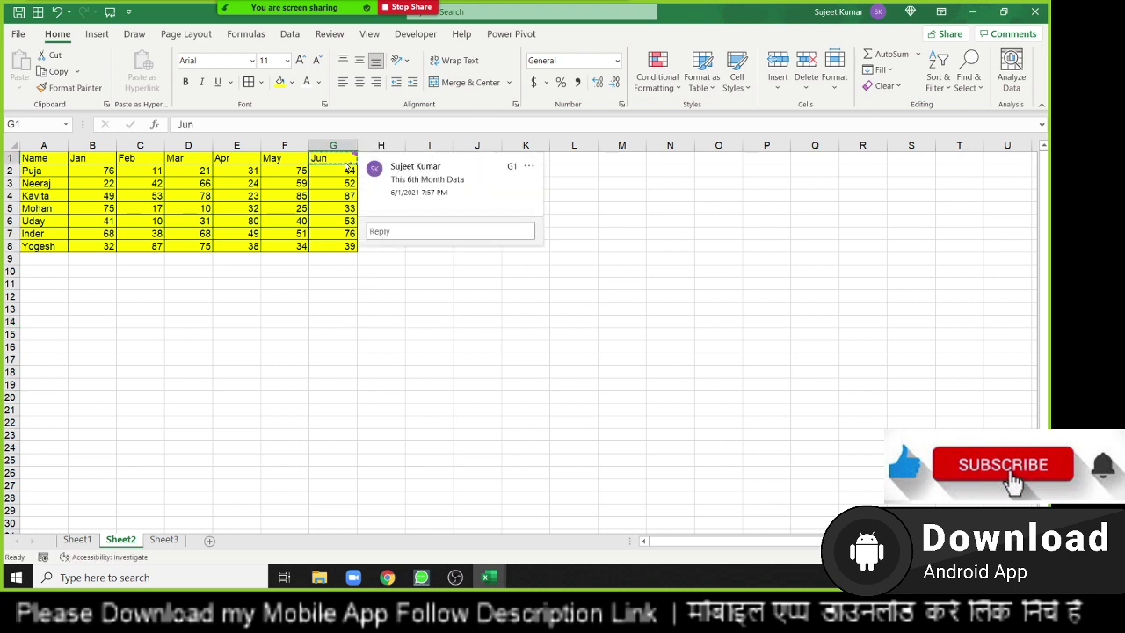
key("ctrl+c")
left_click_drag(583, 207, 579, 303)
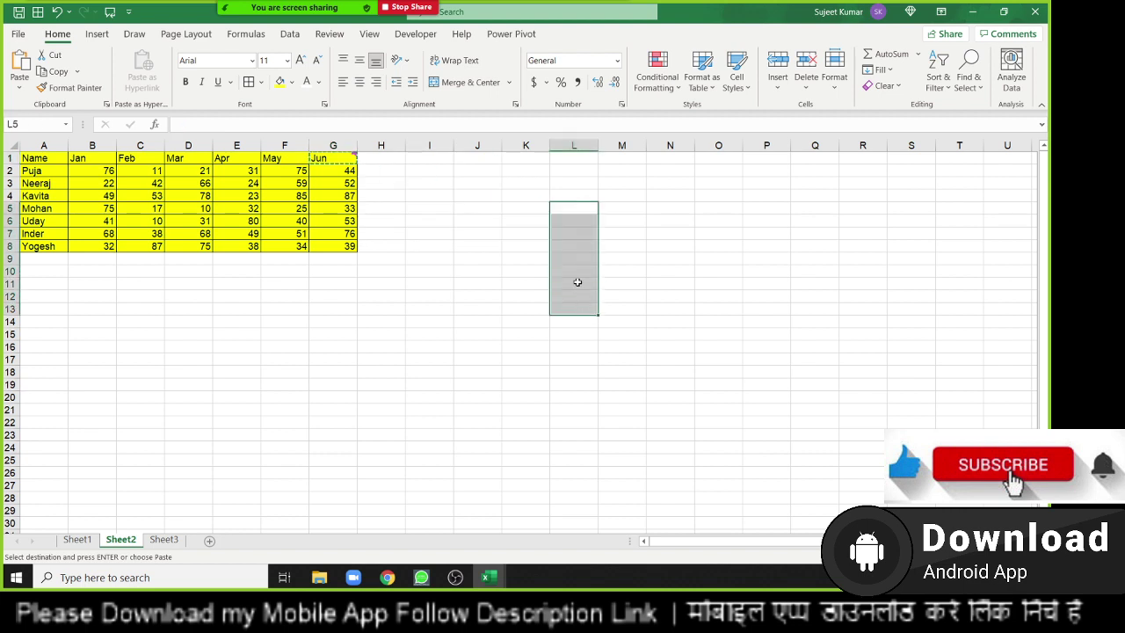
right_click(579, 297)
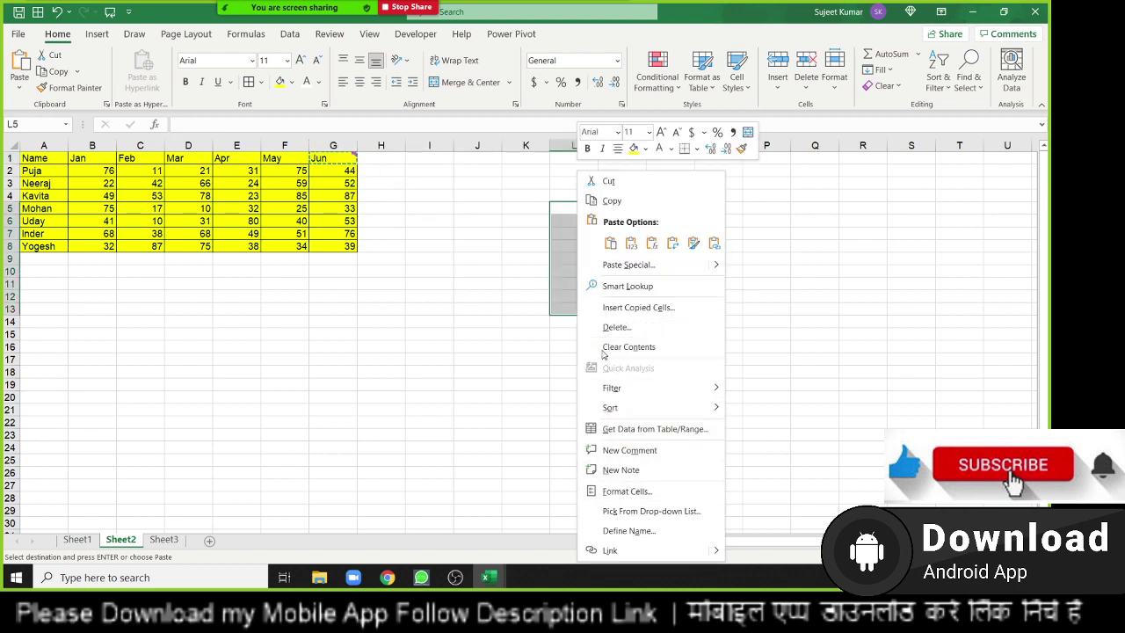
Paste only the G1 comment 'This 6th Month Data' into L5:L13 with Comments and Notes
left_click(607, 271)
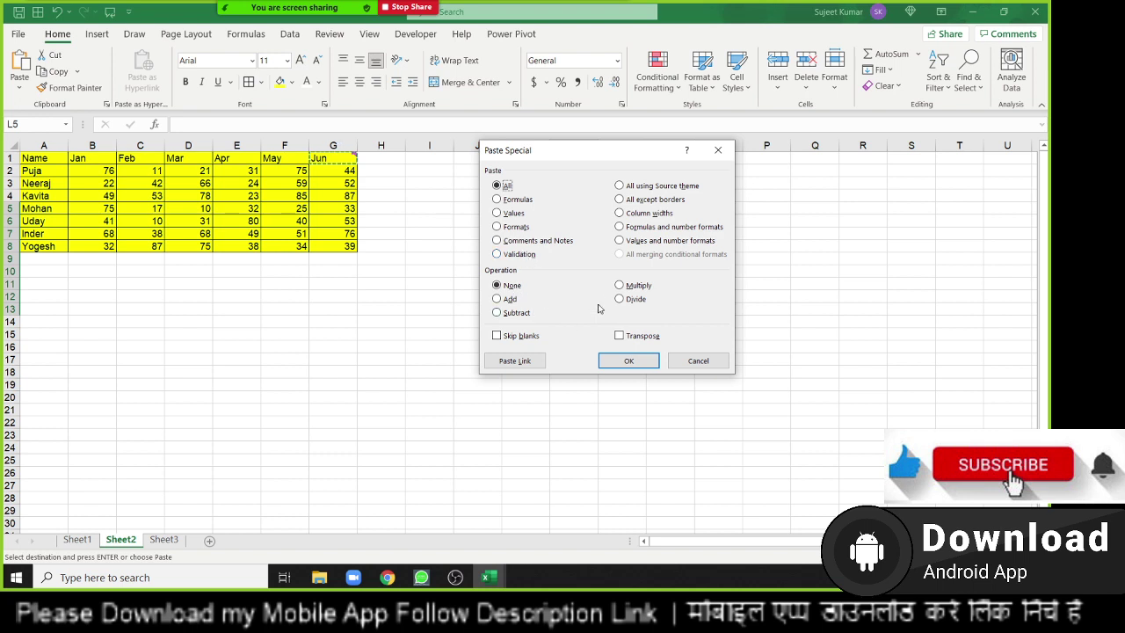
left_click(511, 241)
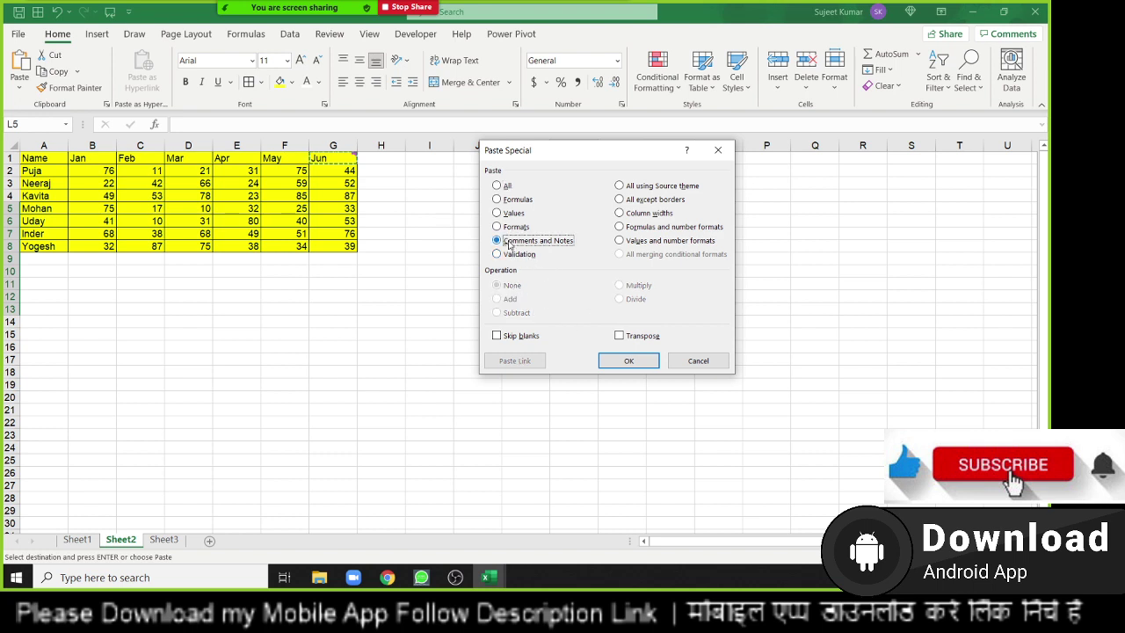
left_click(636, 362)
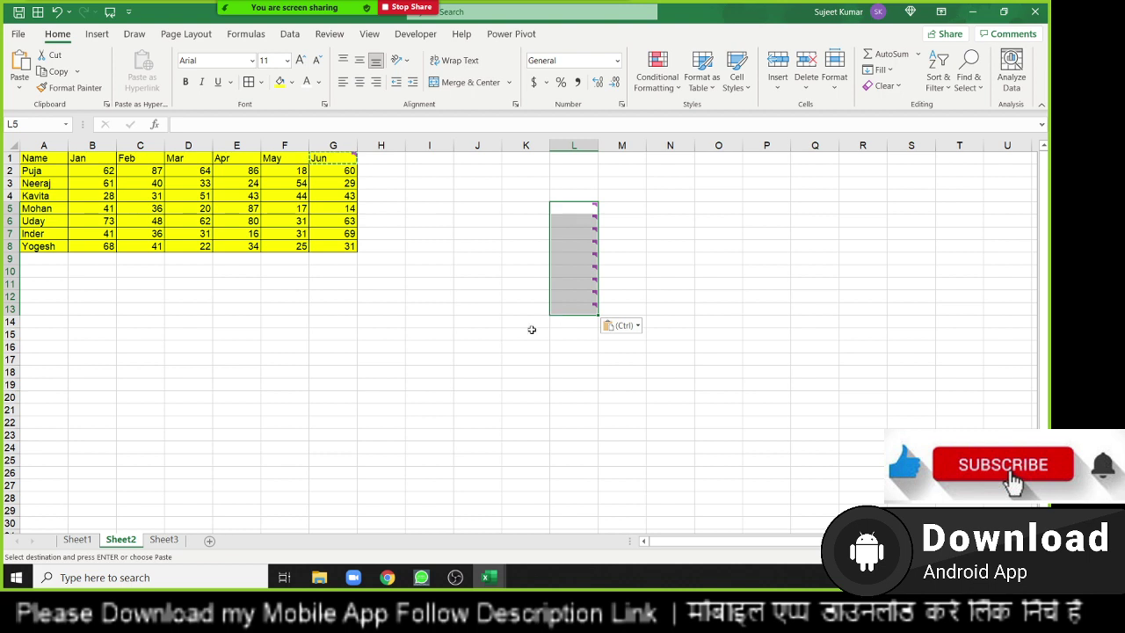
left_click(532, 323)
mouse_move(570, 282)
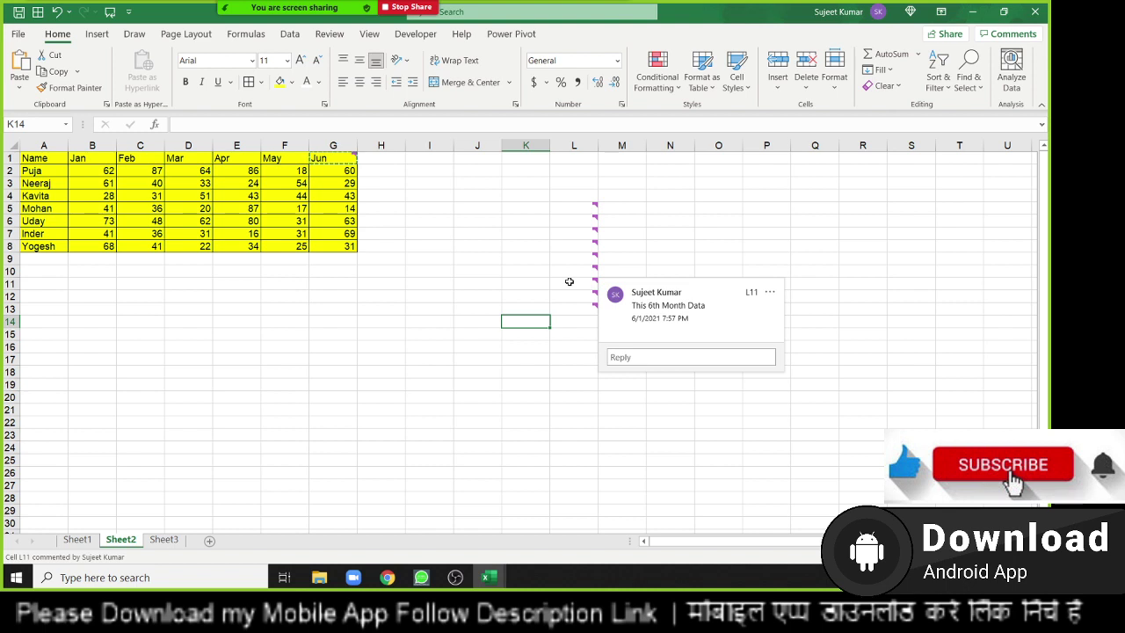
left_click(392, 407)
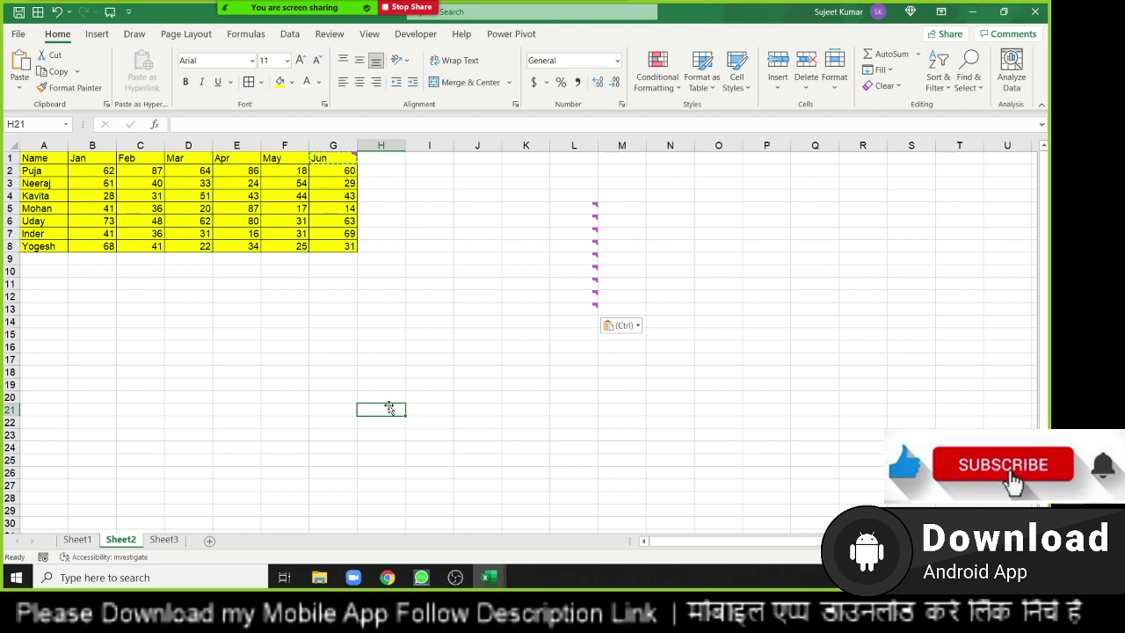
left_click_drag(573, 171, 570, 329)
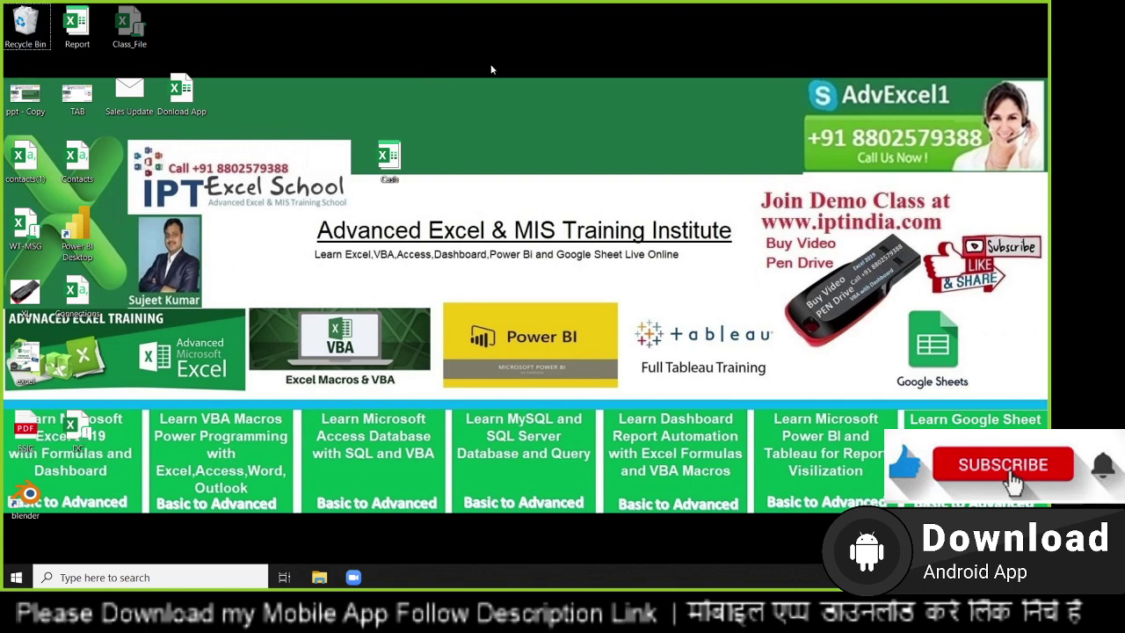
Relaunch Excel through a Start menu search for 'exce', then close its start screen
left_click(130, 577)
left_click(755, 389)
key("super")
type("exc")
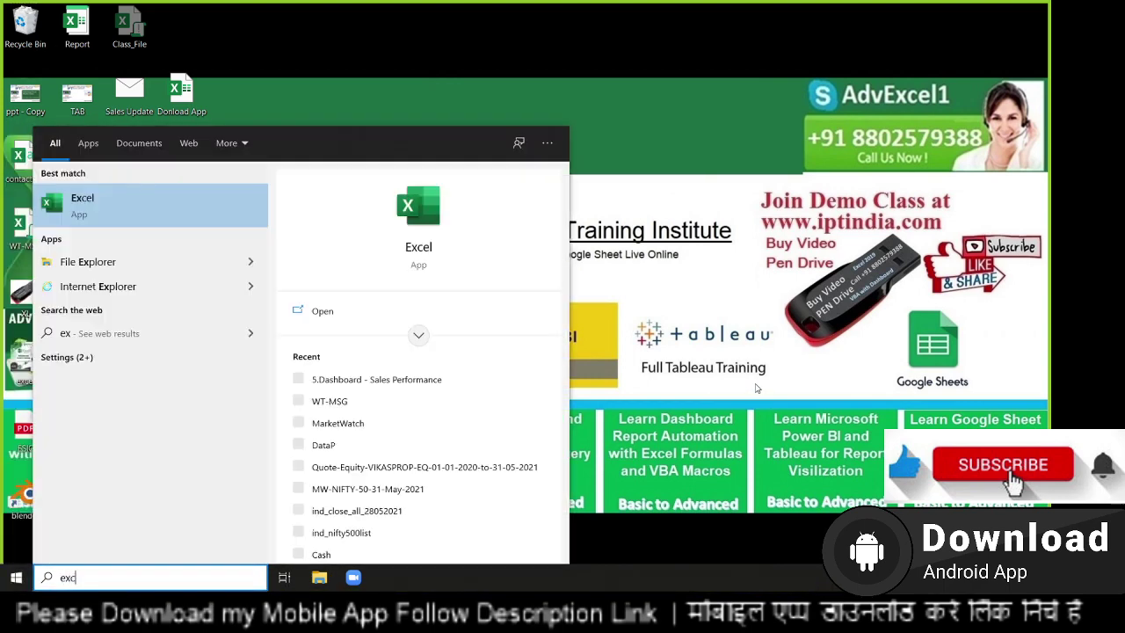
type("e")
left_click(439, 180)
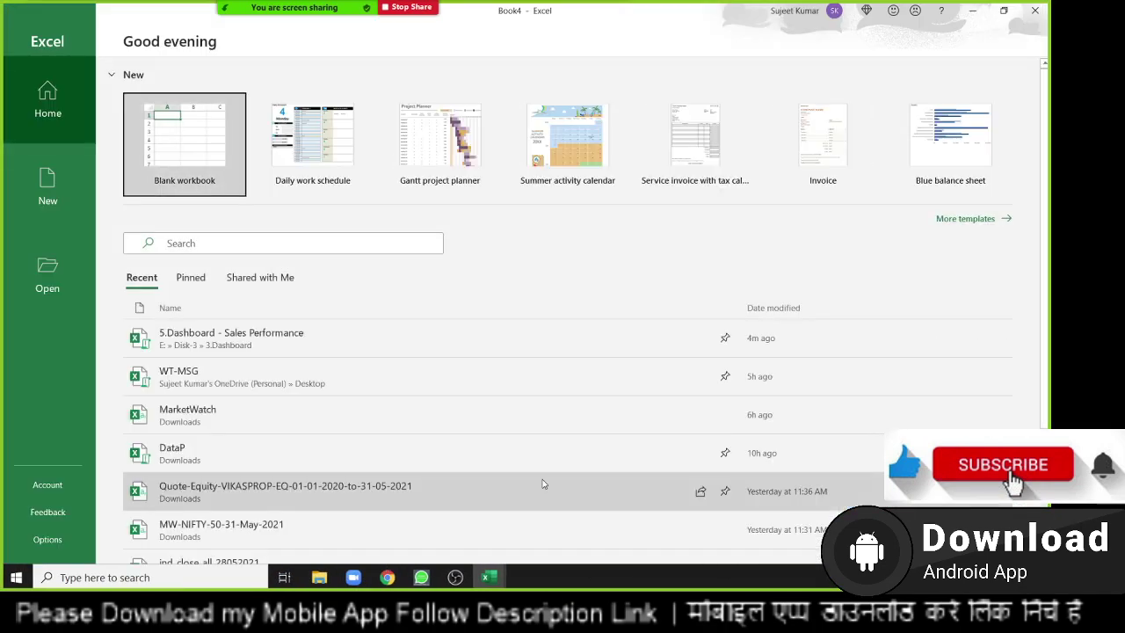
left_click(1034, 10)
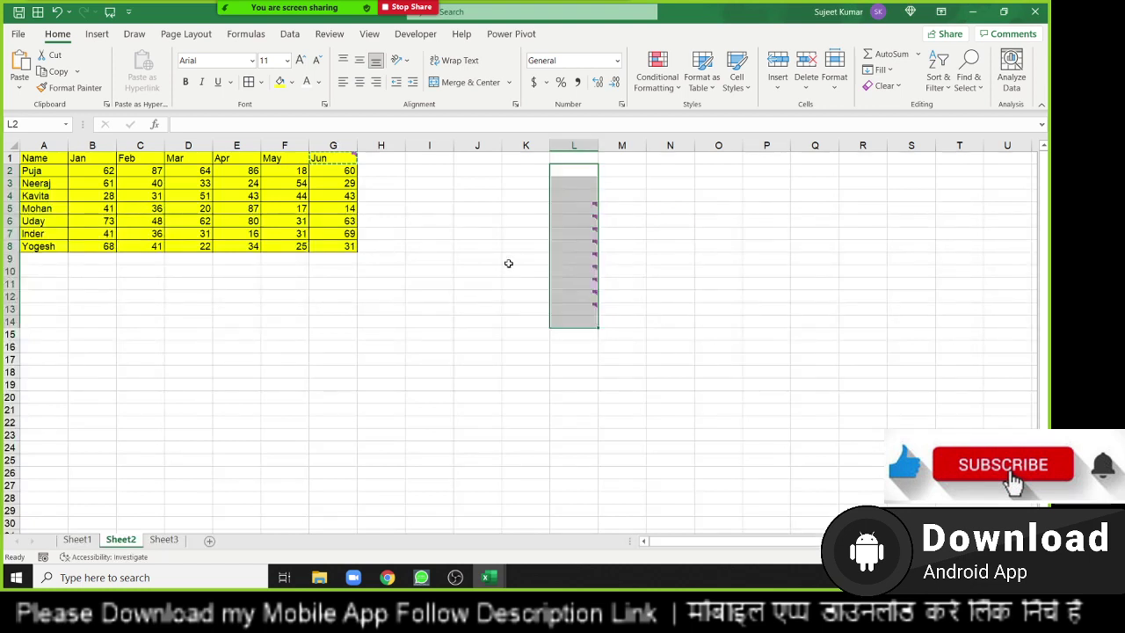
Add a 'Date' header in cell H1
left_click(509, 337)
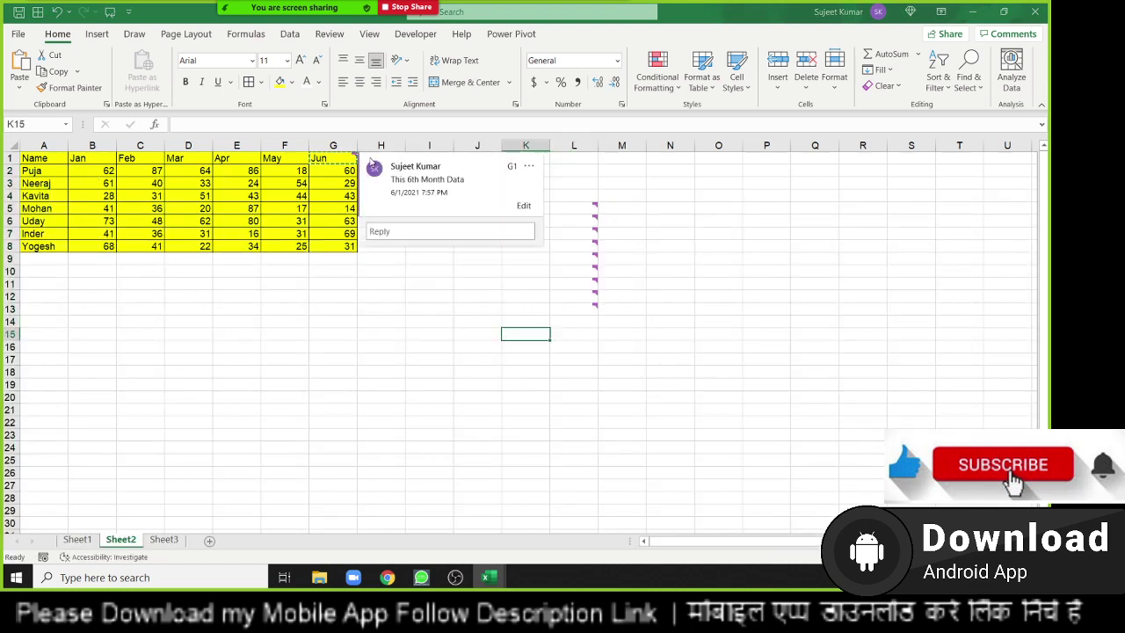
left_click(323, 159)
left_click(390, 160)
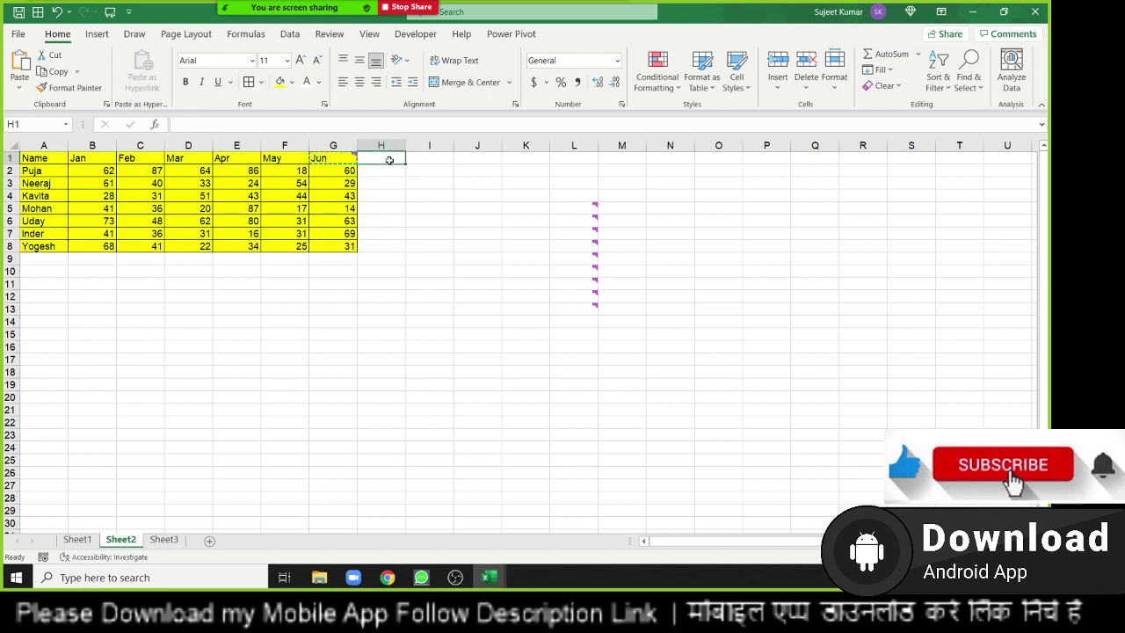
type("Date")
key("Return")
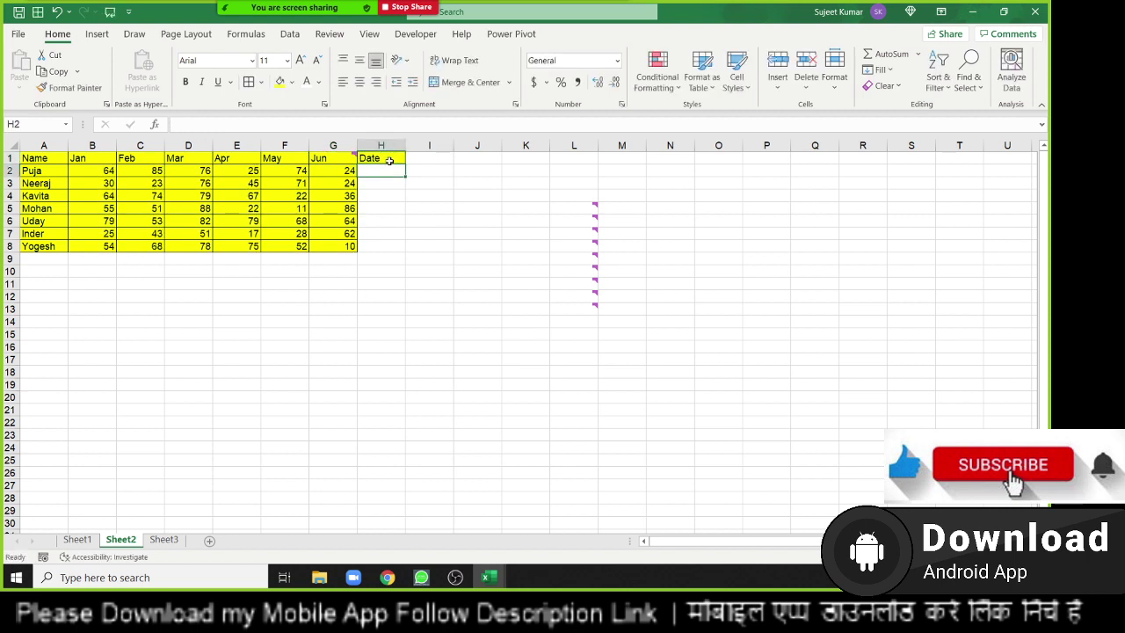
Fill H2:H8 with dates 1-Jan through 7-Jan and copy them
type("1-jan")
key("Return")
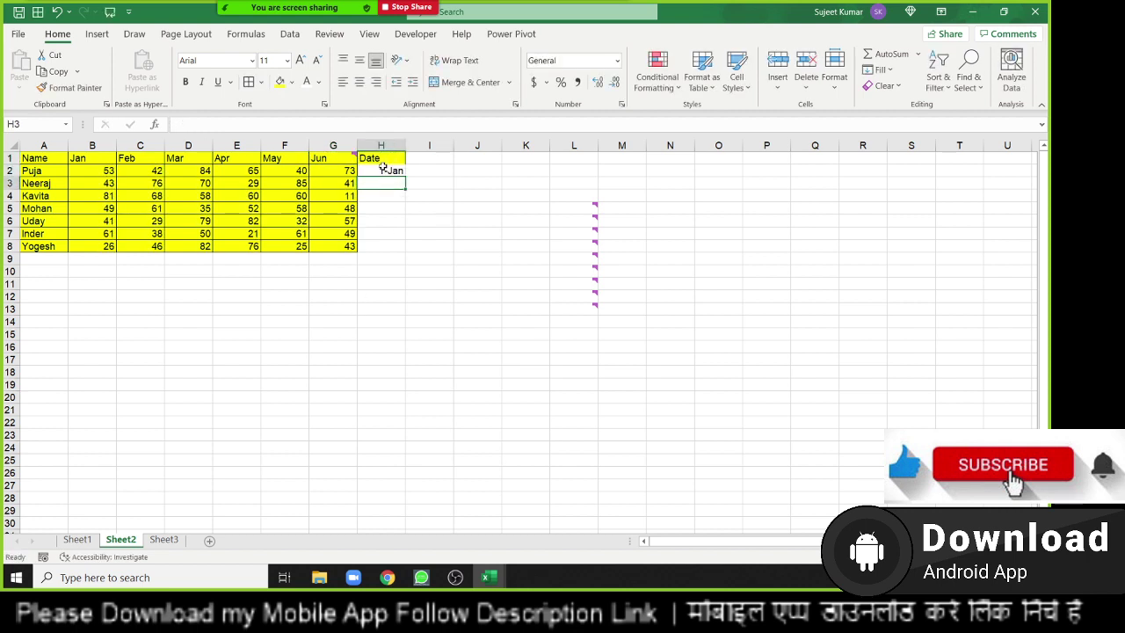
left_click(382, 169)
double_click(405, 177)
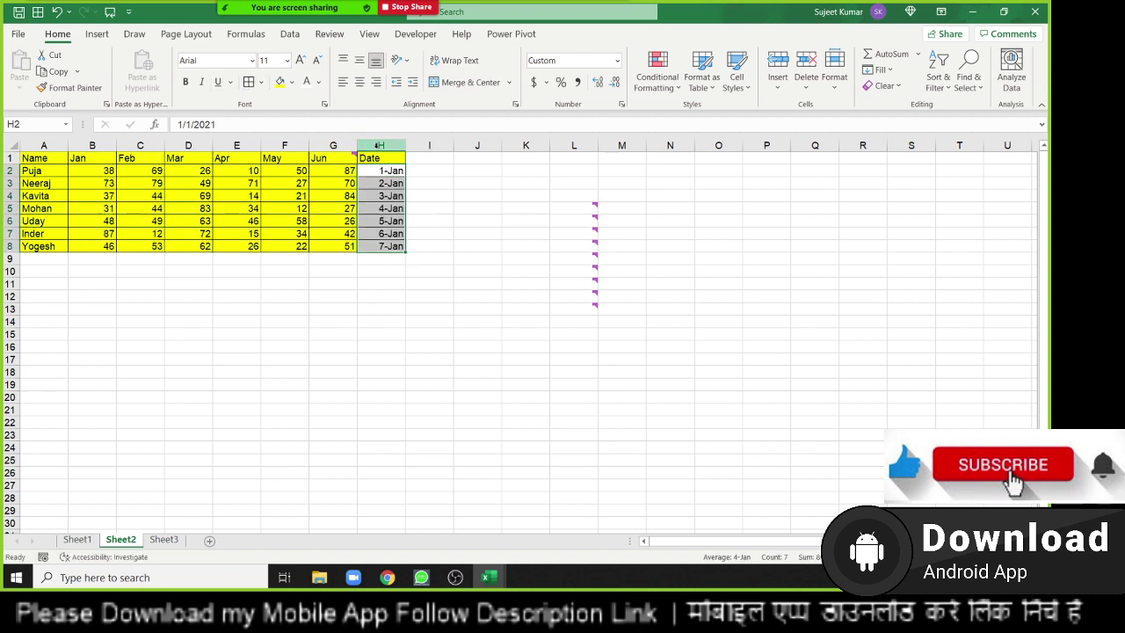
key("ctrl+c")
Paste the dates at N3 as values only, giving serial numbers 44197 to 44203
right_click(684, 183)
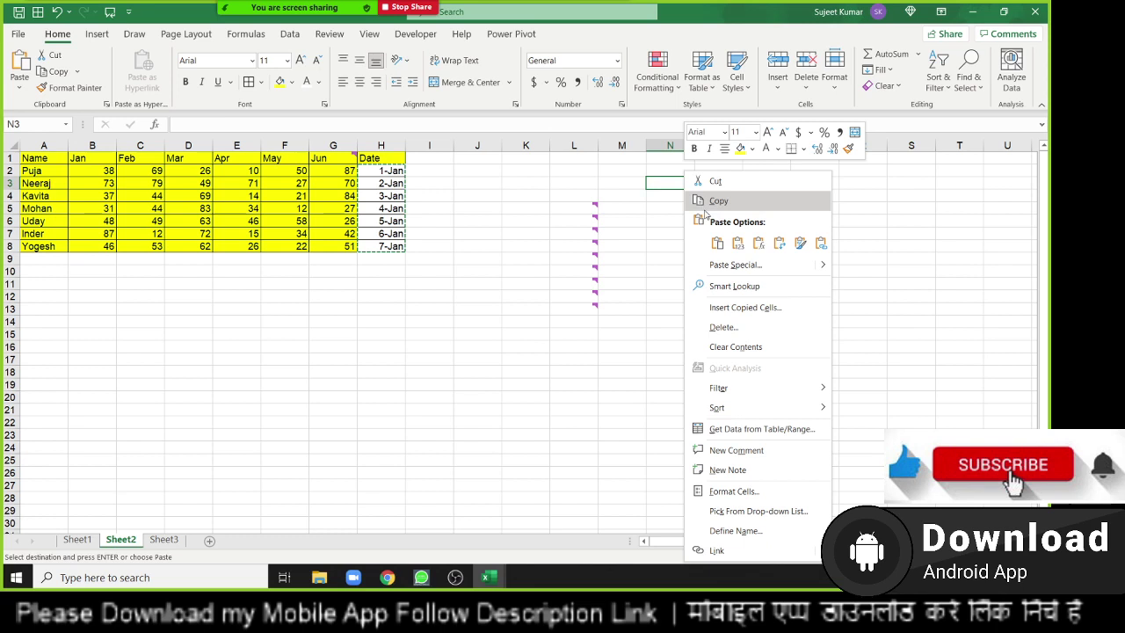
left_click(735, 264)
left_click(615, 216)
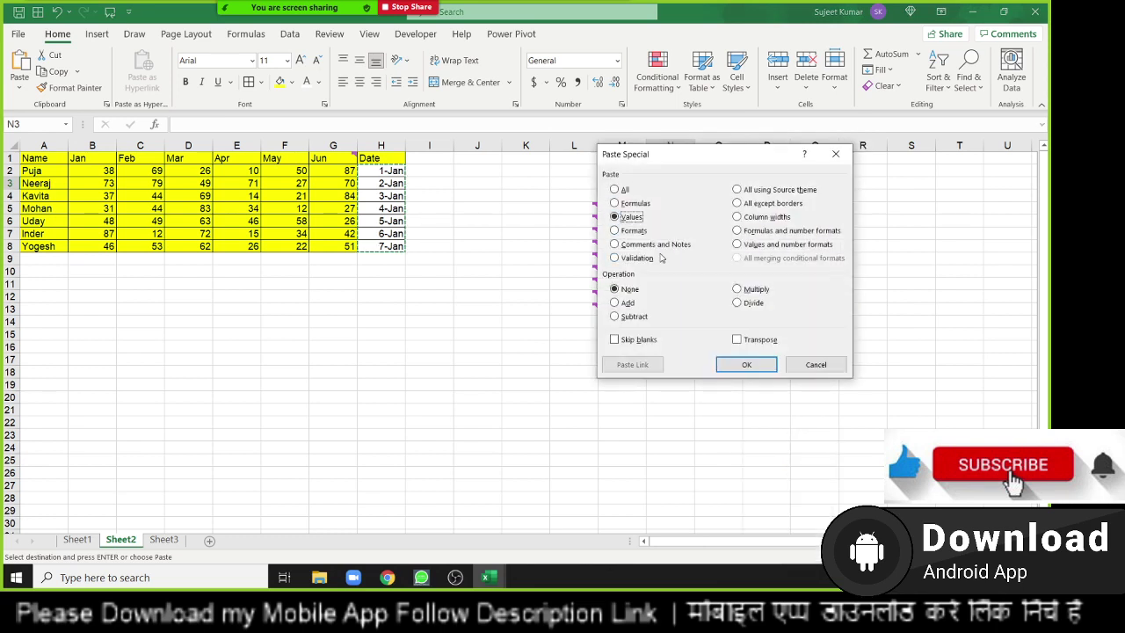
left_click(746, 364)
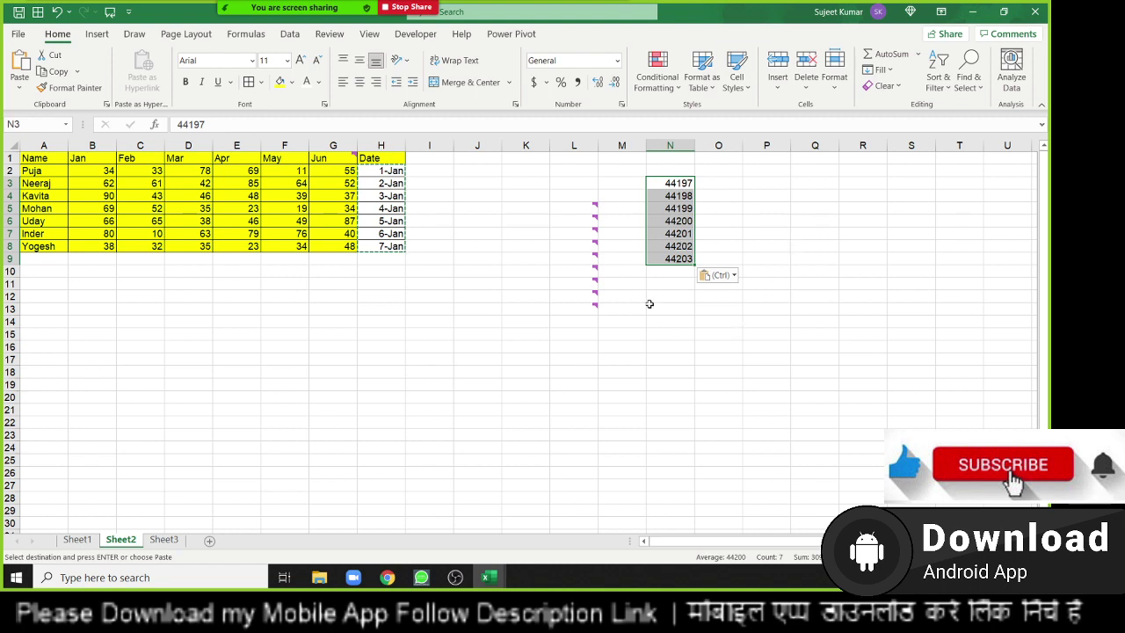
left_click(670, 185)
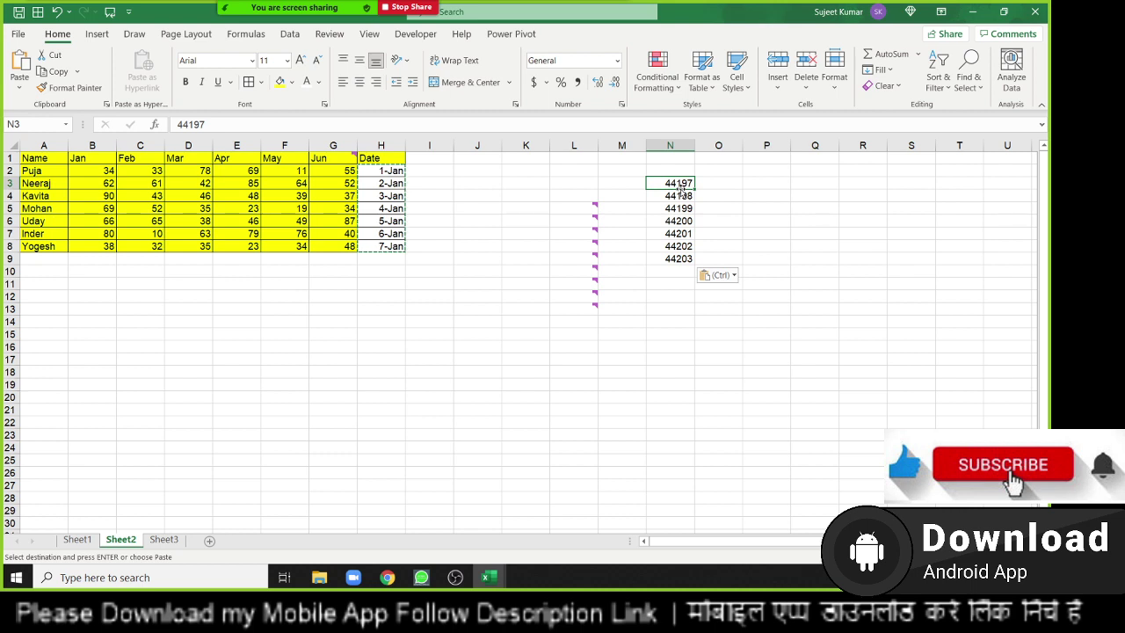
Enter 1 in J9 and format it as Short Date
left_click(493, 260)
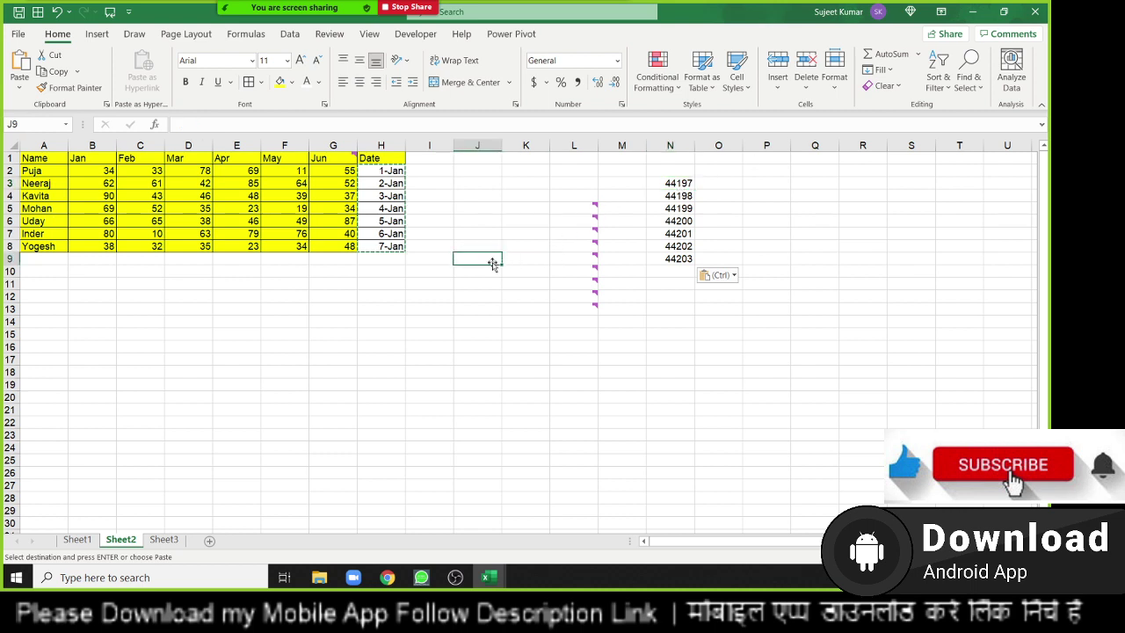
type("1")
key("Return")
left_click(492, 256)
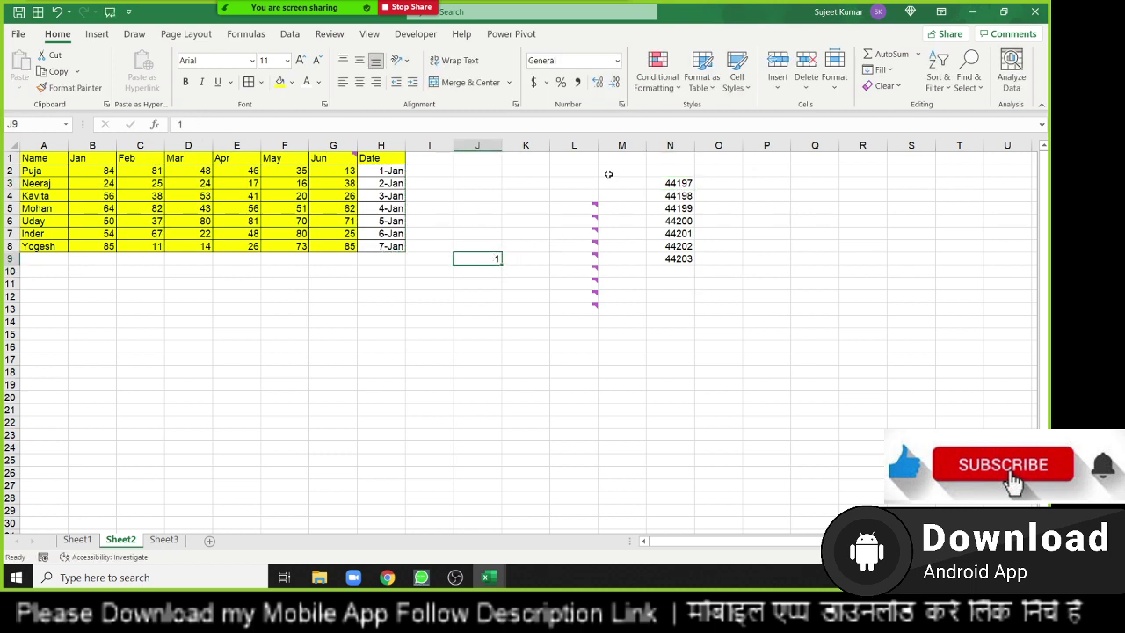
left_click(616, 63)
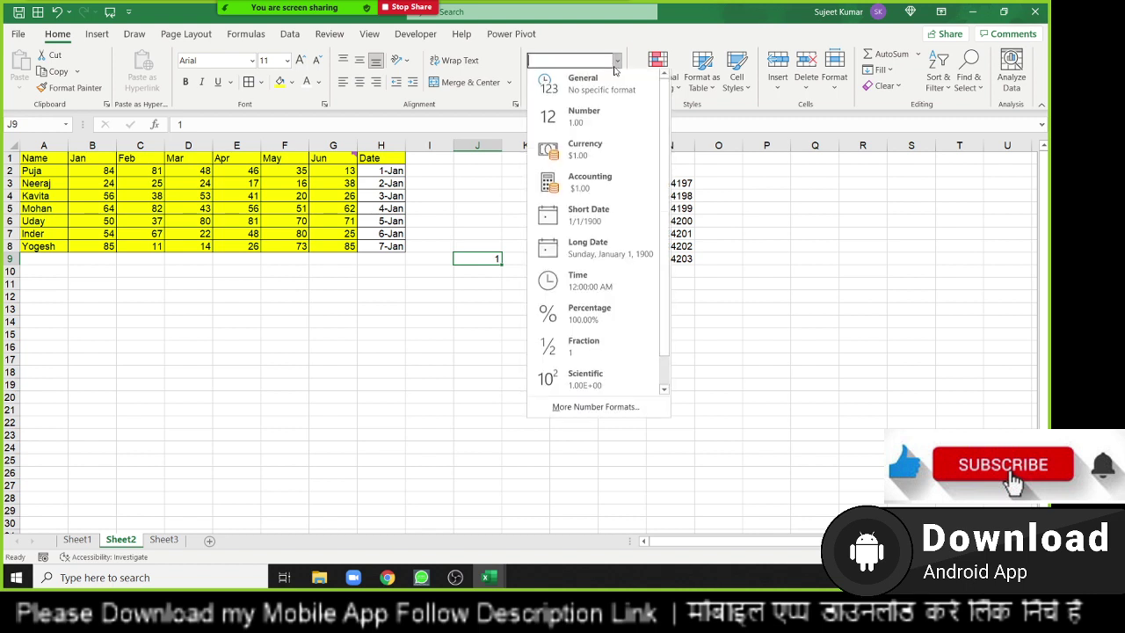
left_click(619, 213)
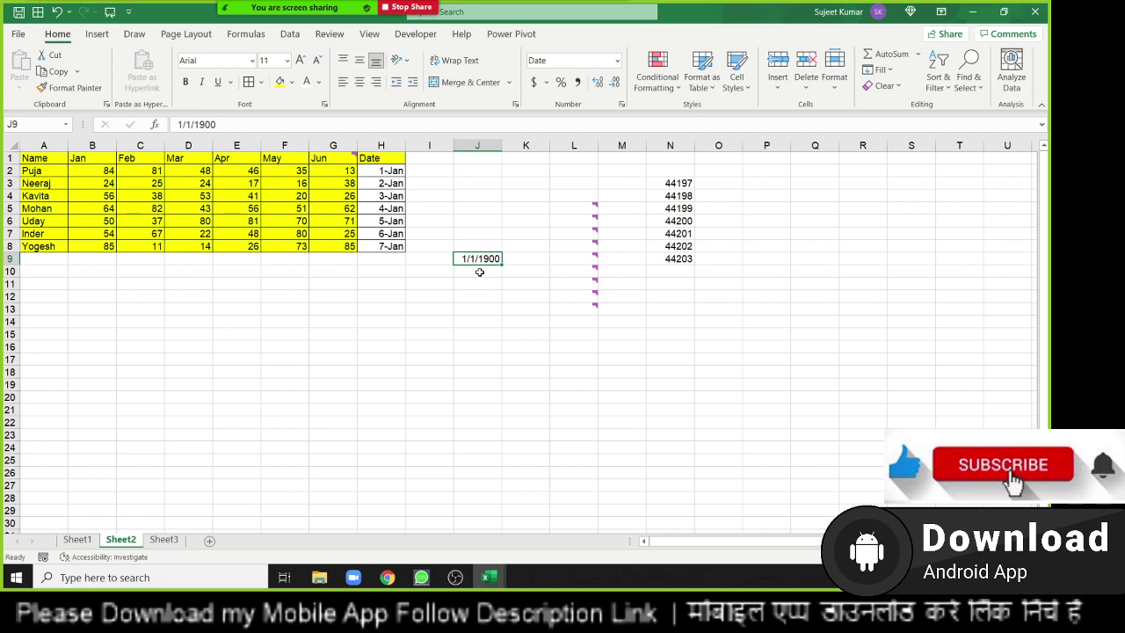
Re-enter 2, 367 and finally 44197 in J9 to see it become 1/1/2021
type("2")
key("Return")
key("Up")
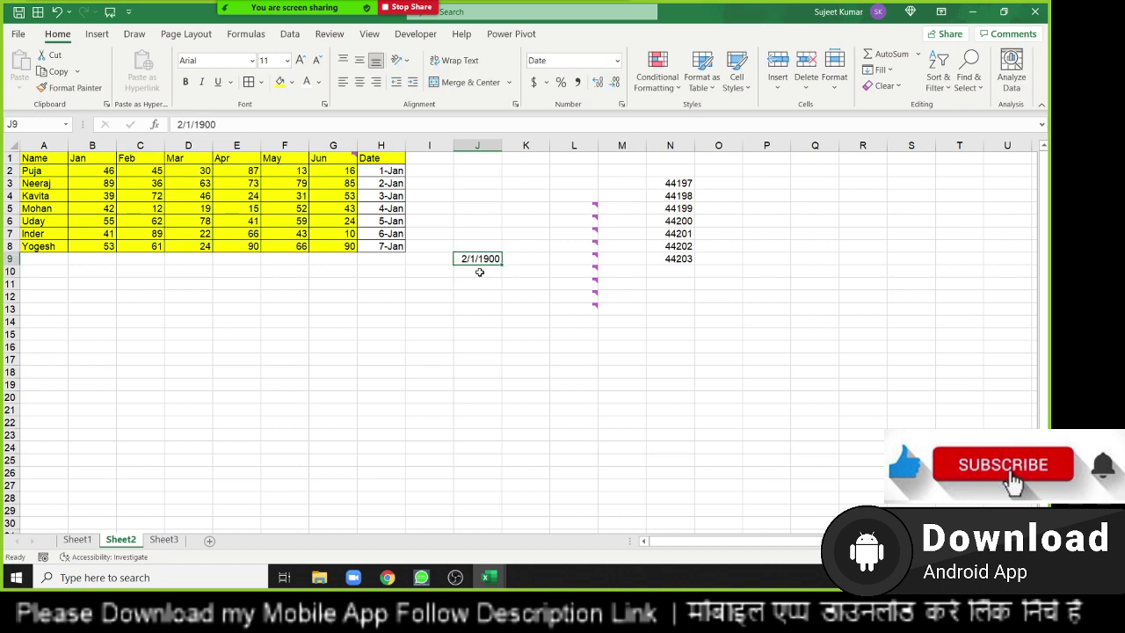
type("367")
key("Return")
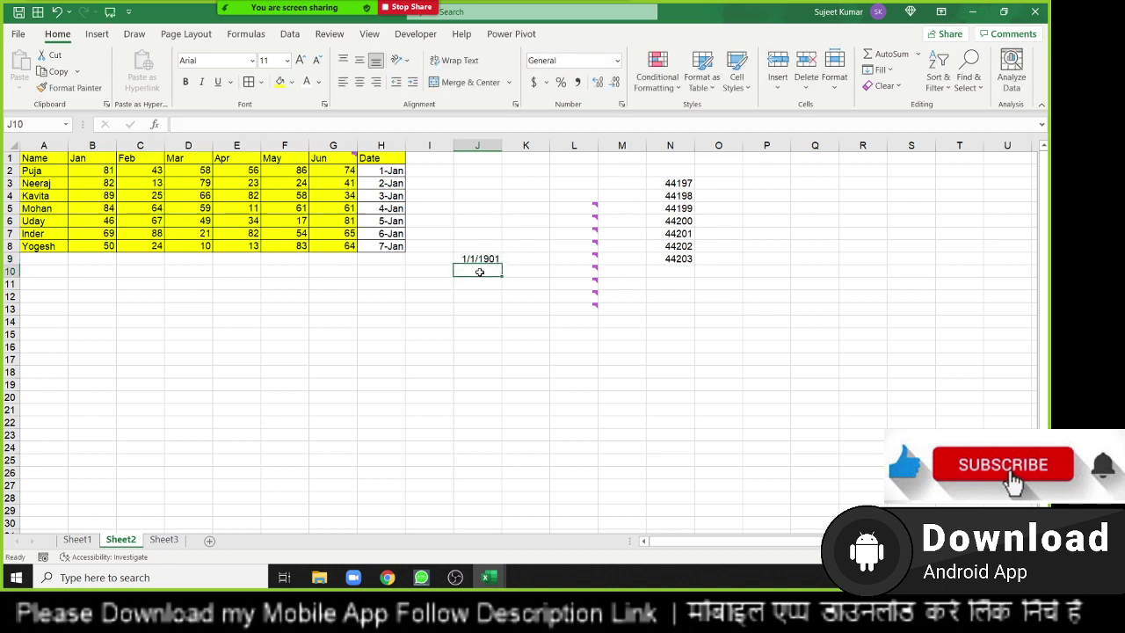
key("Up")
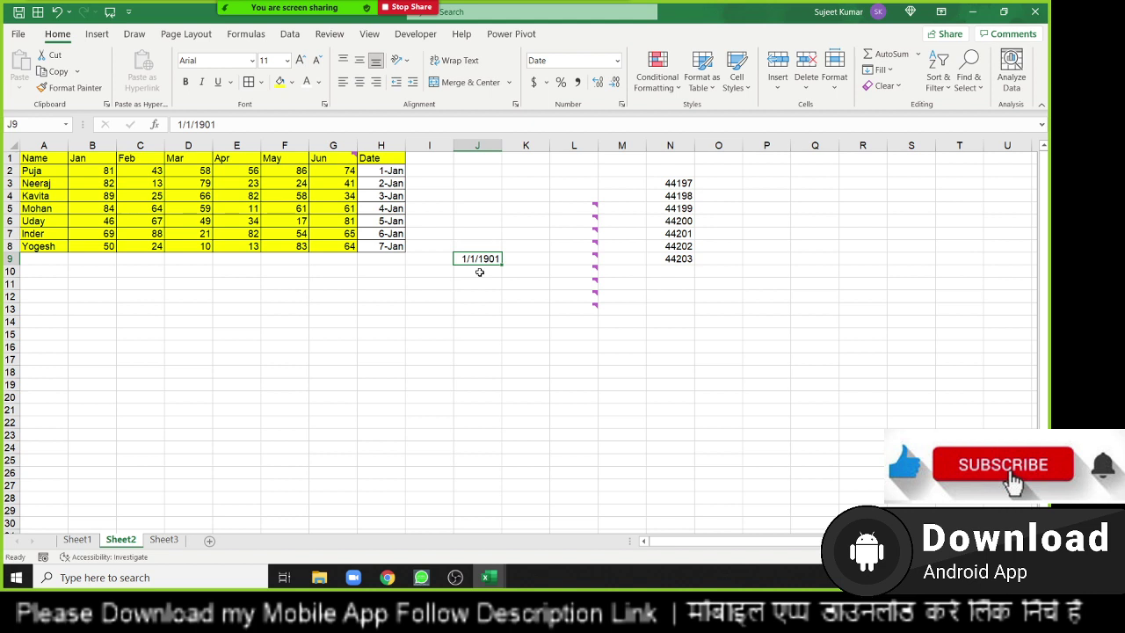
type("44197")
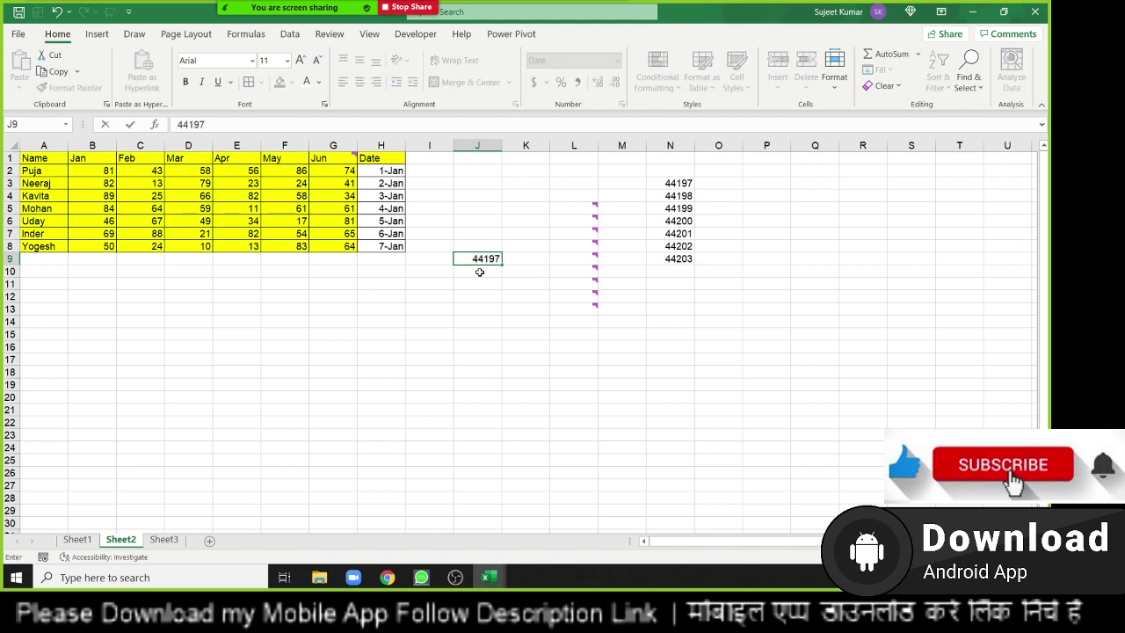
key("ctrl+Return")
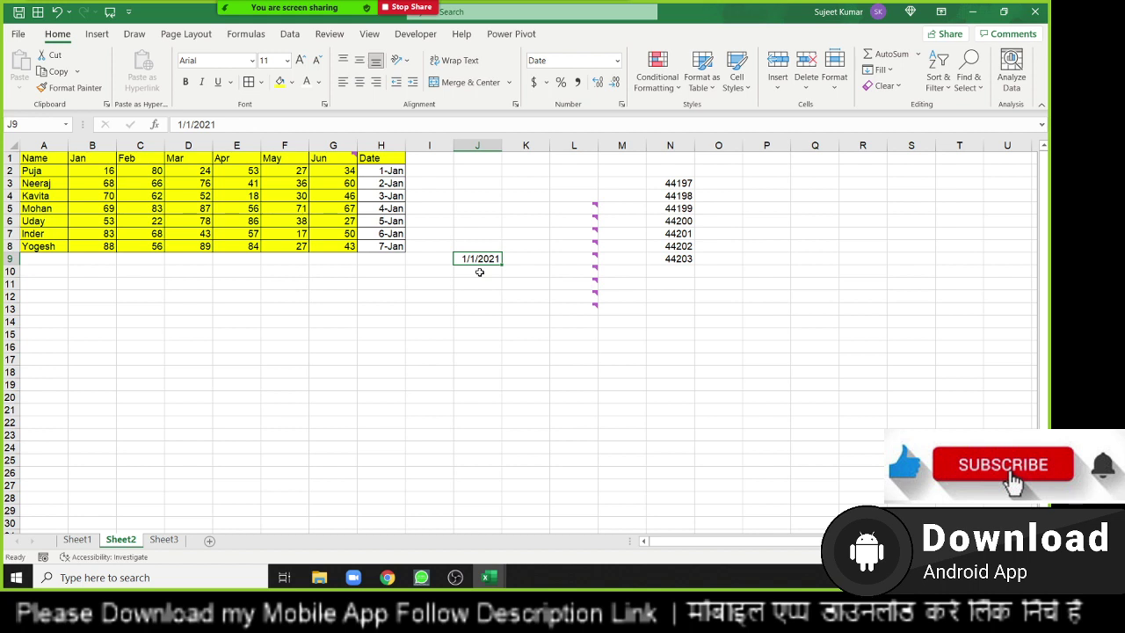
left_click(397, 168)
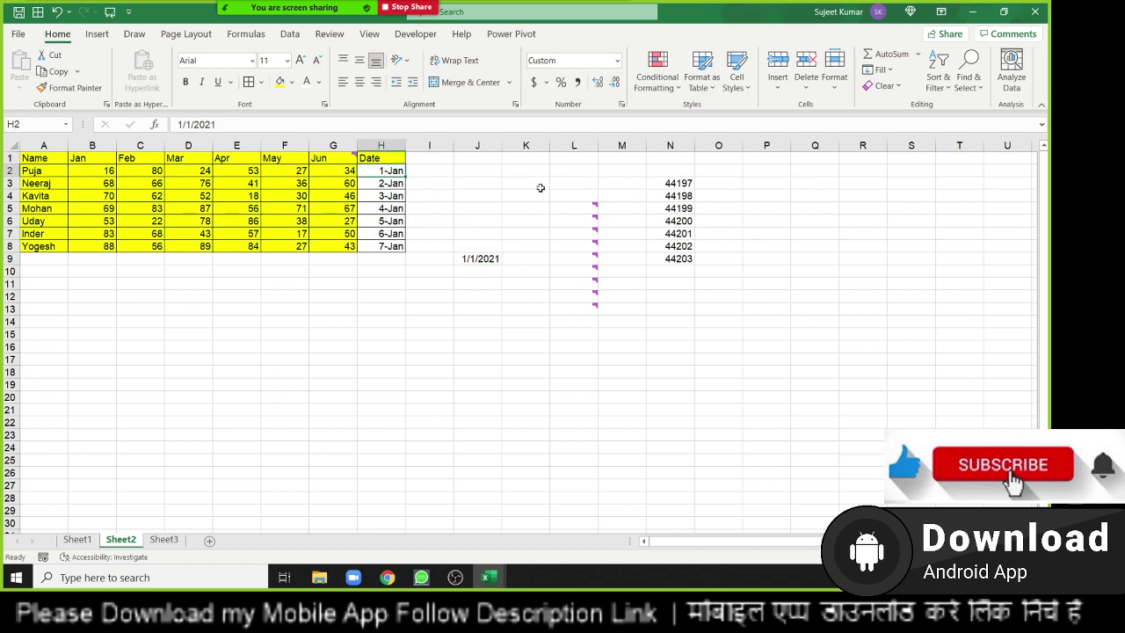
left_click(692, 211)
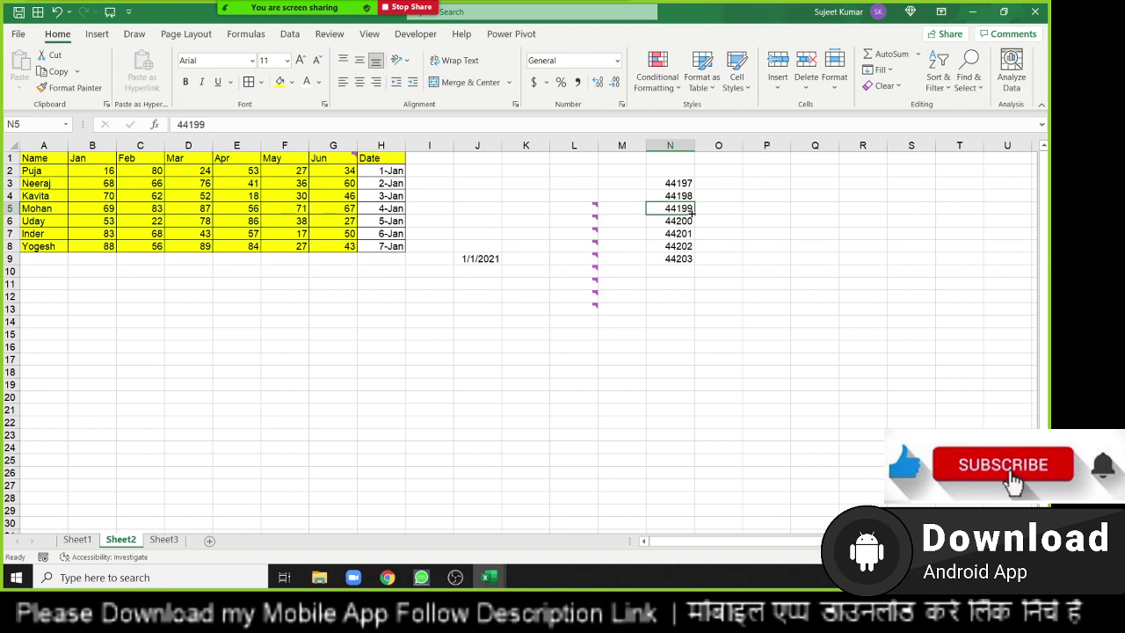
left_click(667, 284)
left_click(492, 262)
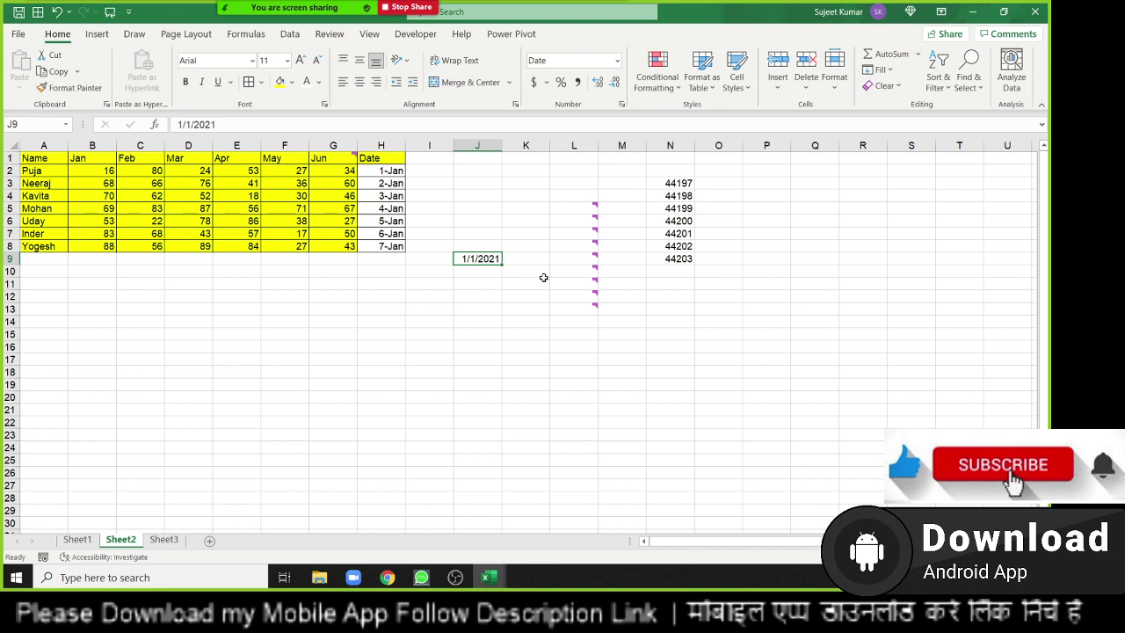
Enter 6/1/2021 in J12 and show it in day-month-year format as 1-Jun-21
left_click(496, 295)
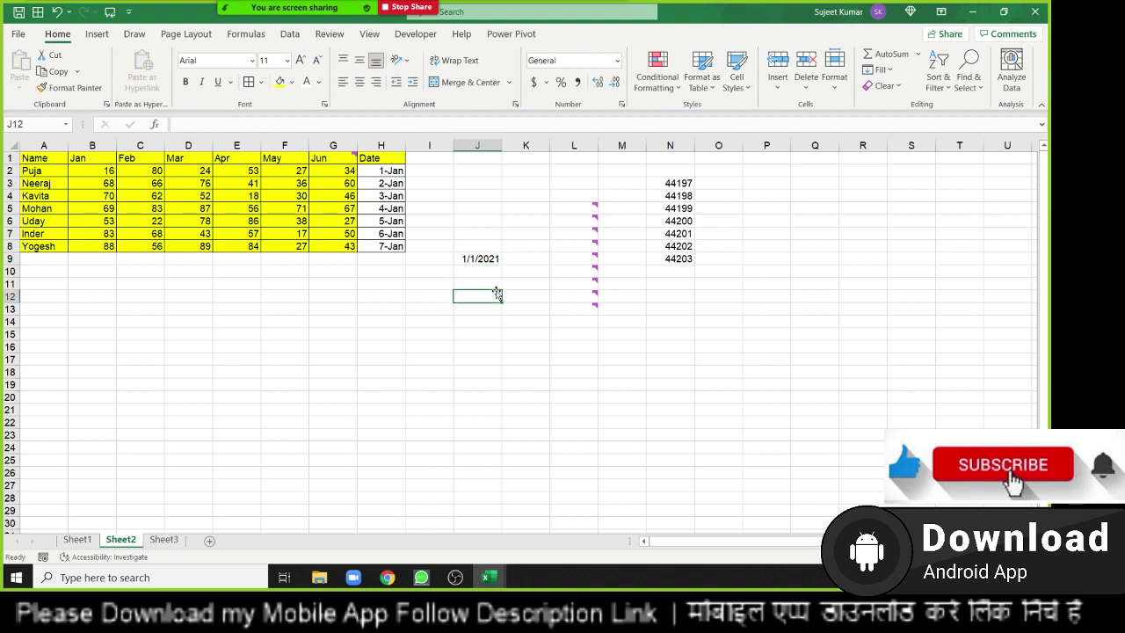
type("6/1/2021")
key("ctrl+Return")
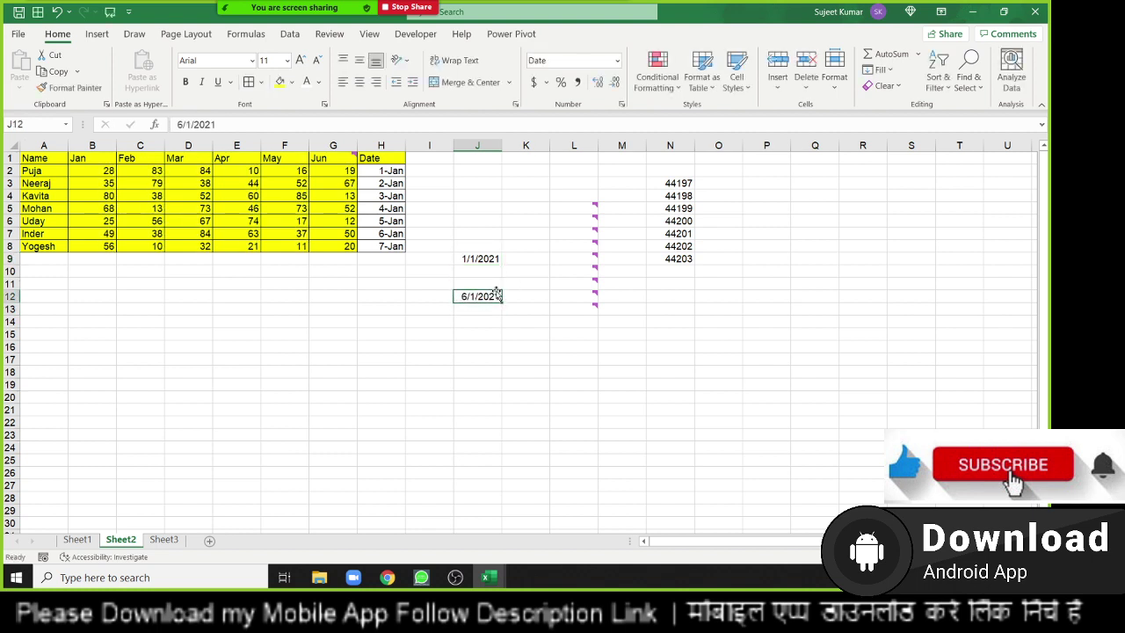
key("ctrl+shift+3")
Type 12asd in J16 and add 20 to it in J17, producing #VALUE!
left_click(493, 348)
type("12")
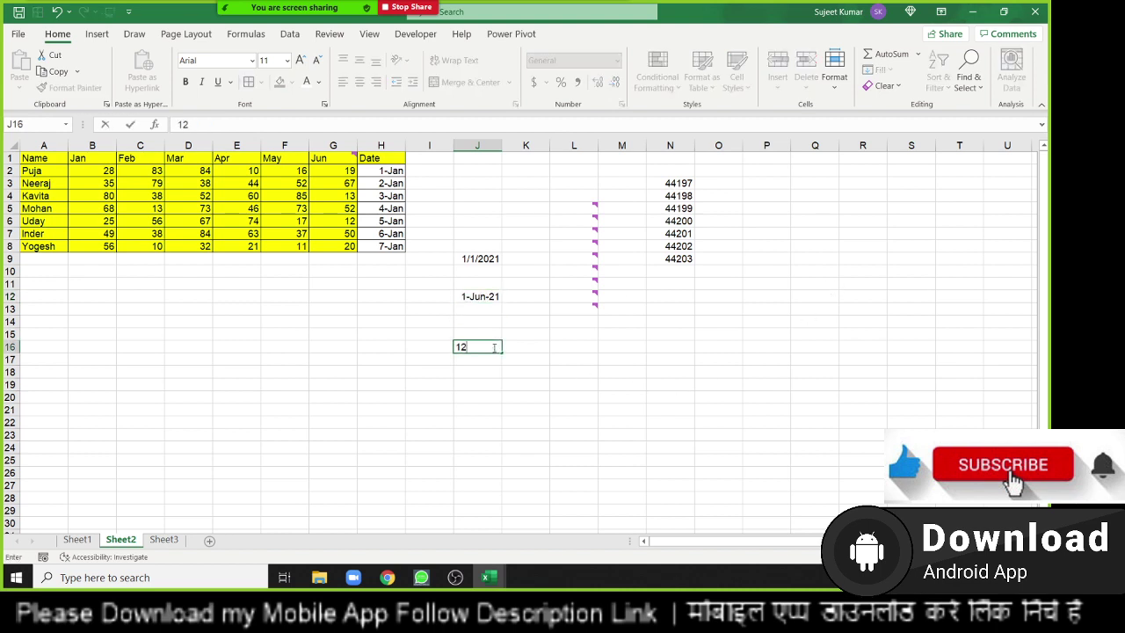
type("asd")
key("Return")
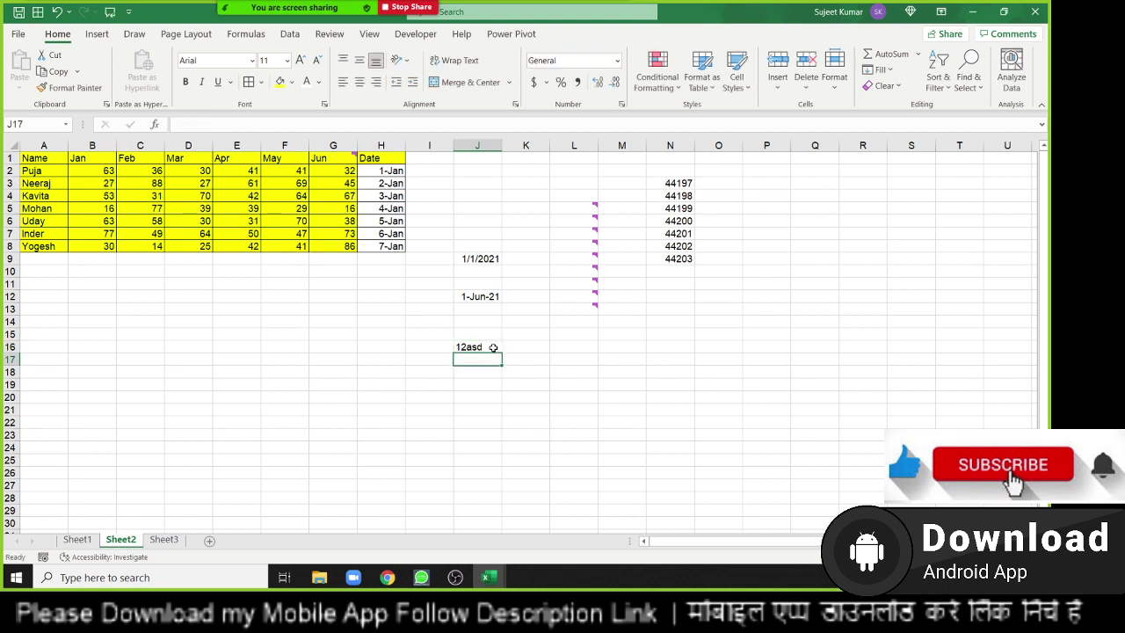
type("=")
left_click(493, 348)
type("+")
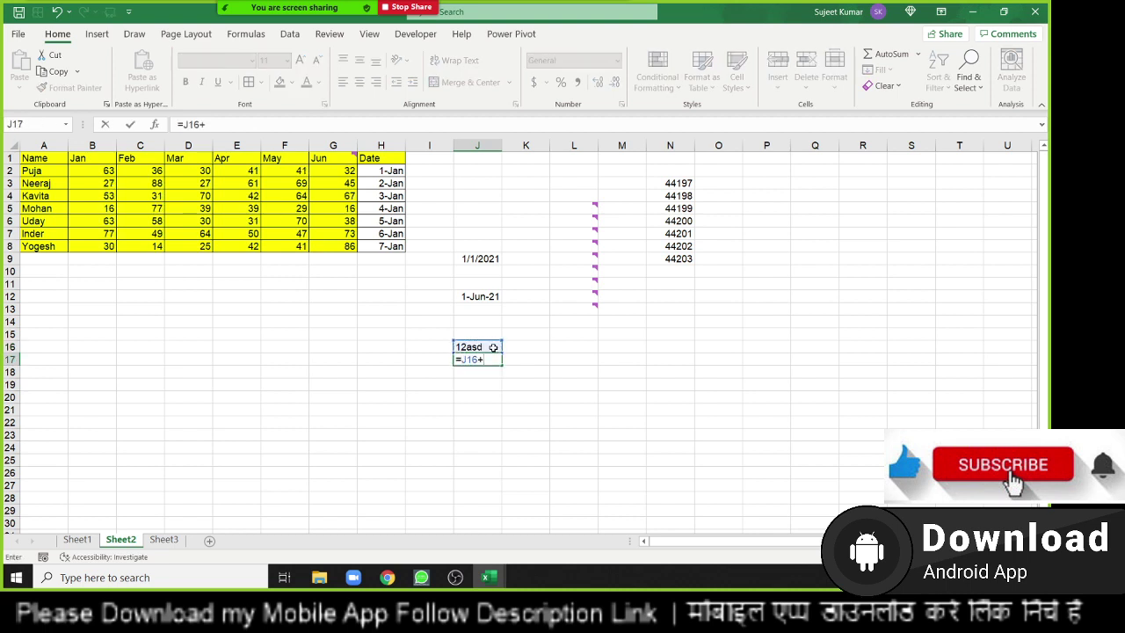
type("20")
key("Return")
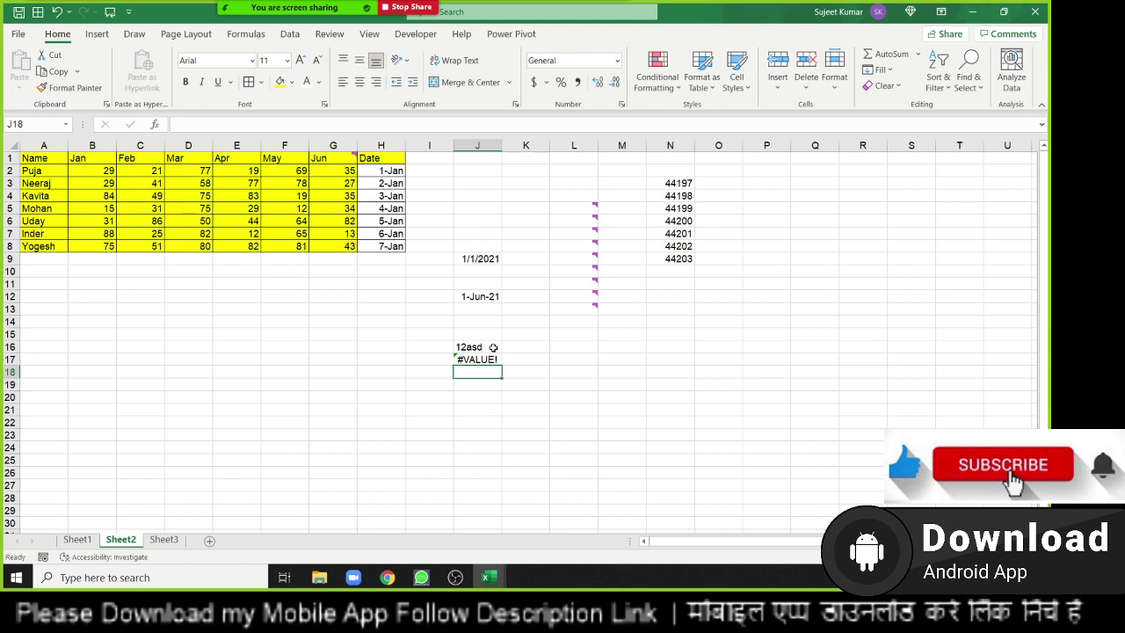
left_click(493, 348)
left_click(488, 310)
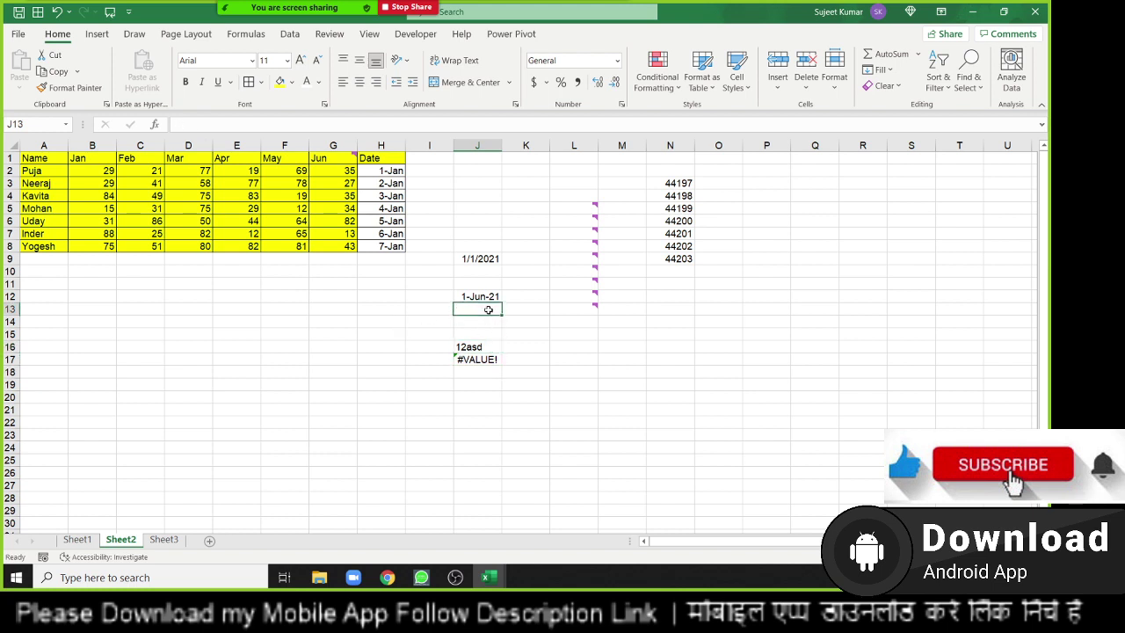
Calculate 20 days after J12 in J13 (21-Jun-21) and reveal serials 44348 and 44368
type("=J12+20")
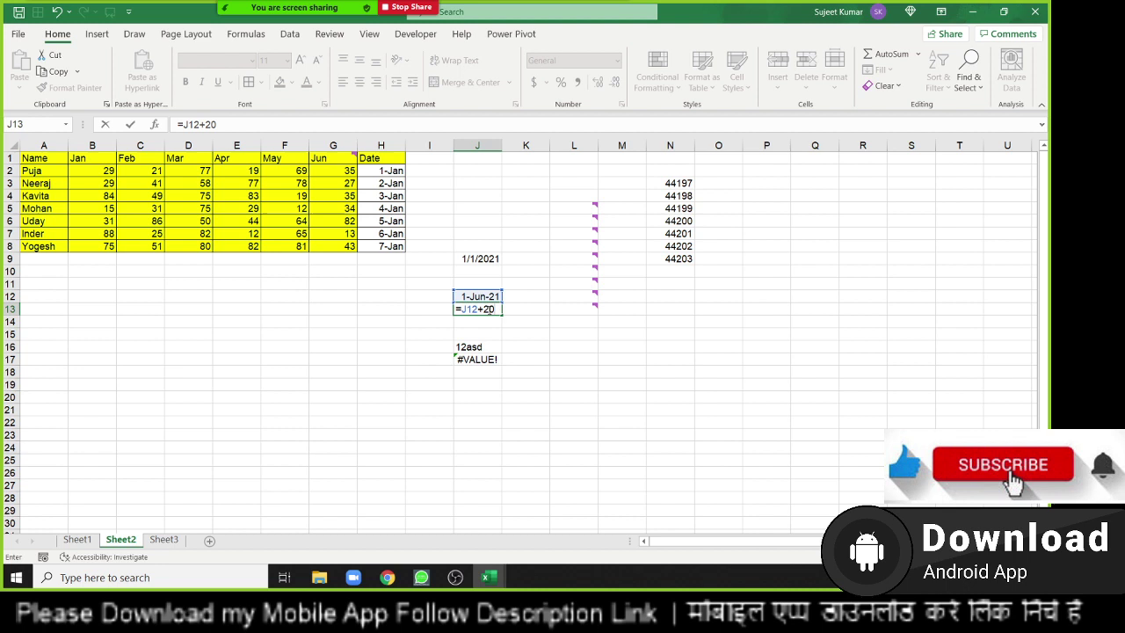
key("Return")
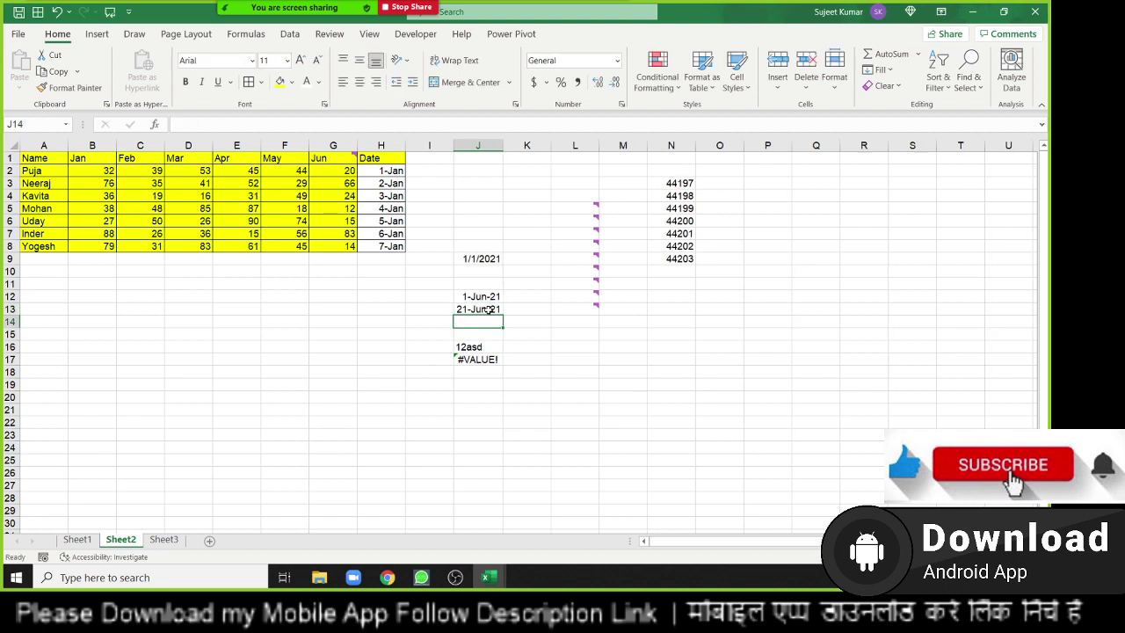
left_click(491, 297)
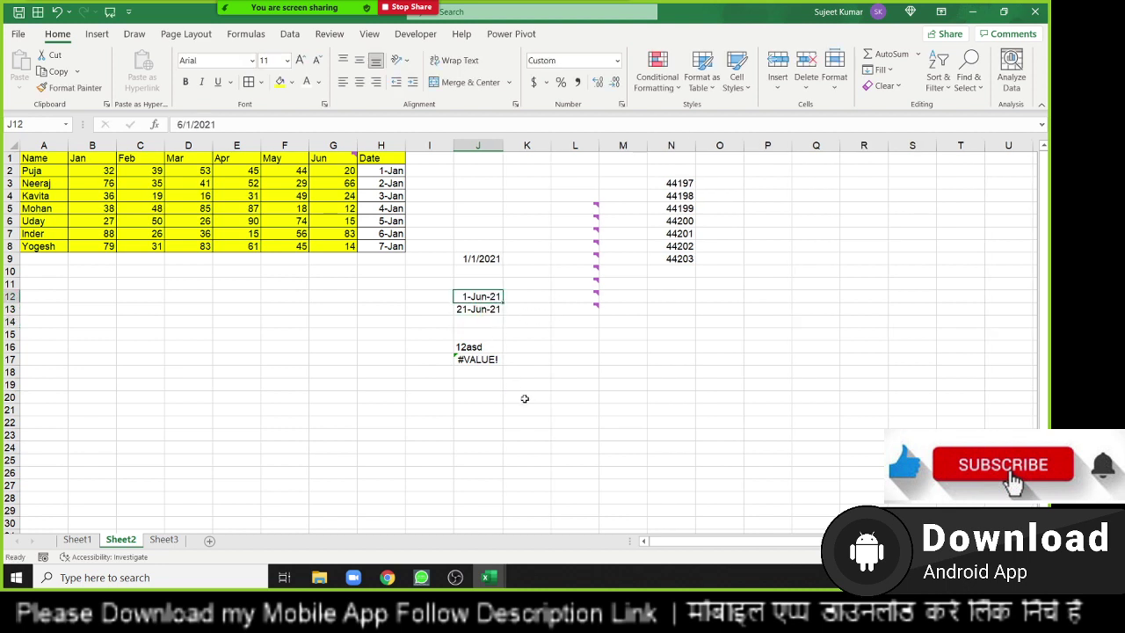
key("ctrl+shift+grave")
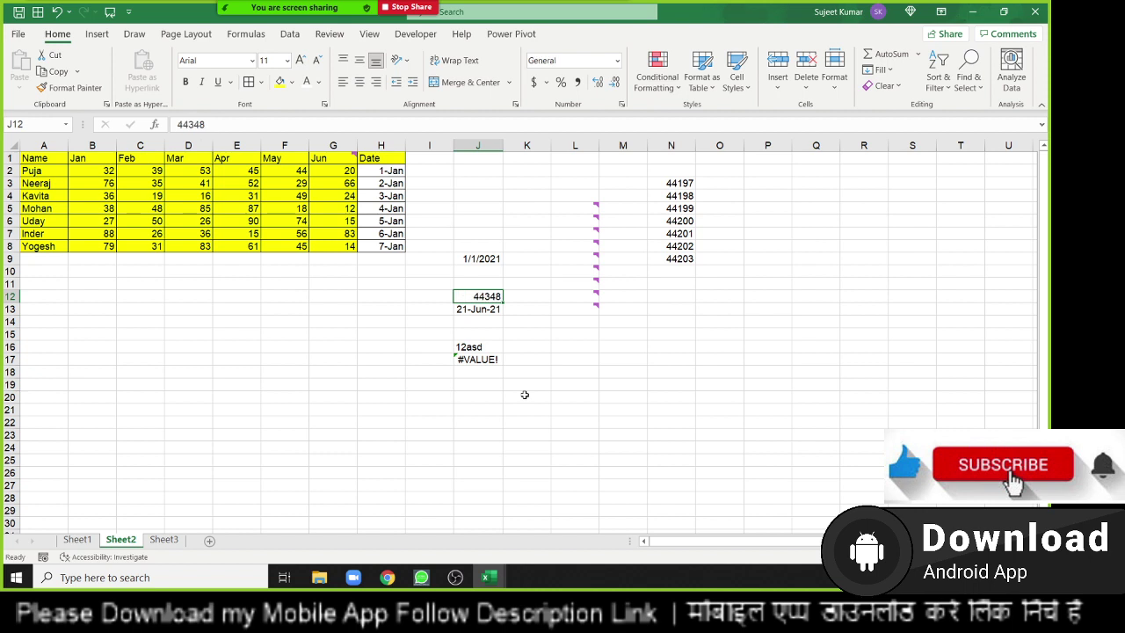
left_click(488, 311)
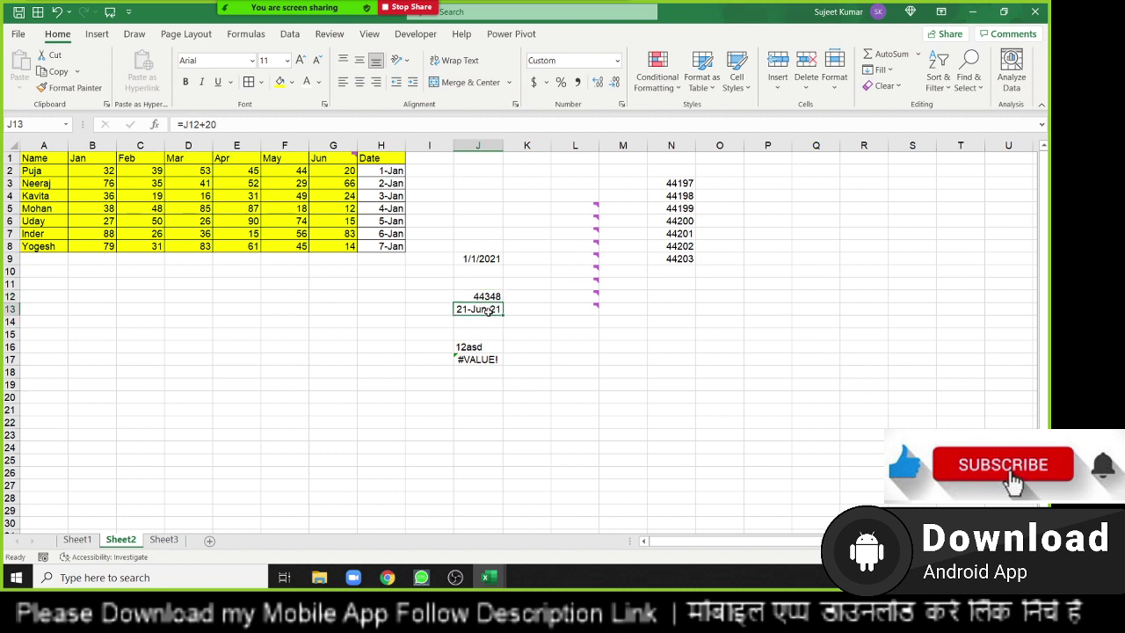
key("ctrl+shift+grave")
Format J12:J13 as Long Date, then Short Date, and delete scratch columns J through O
left_click_drag(491, 308, 485, 296)
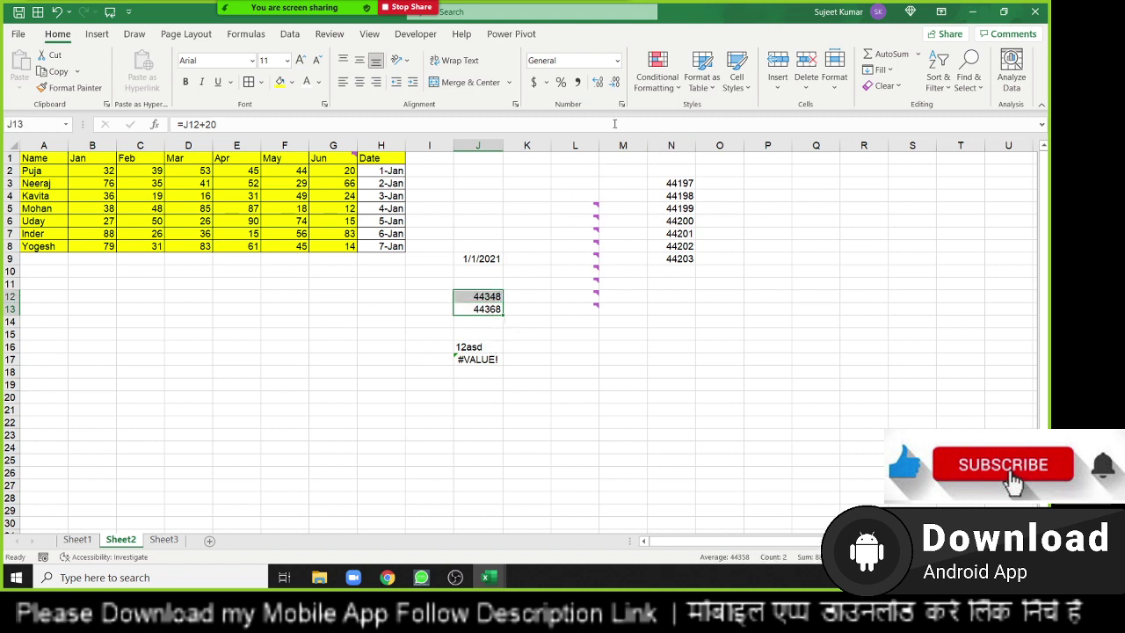
left_click(617, 60)
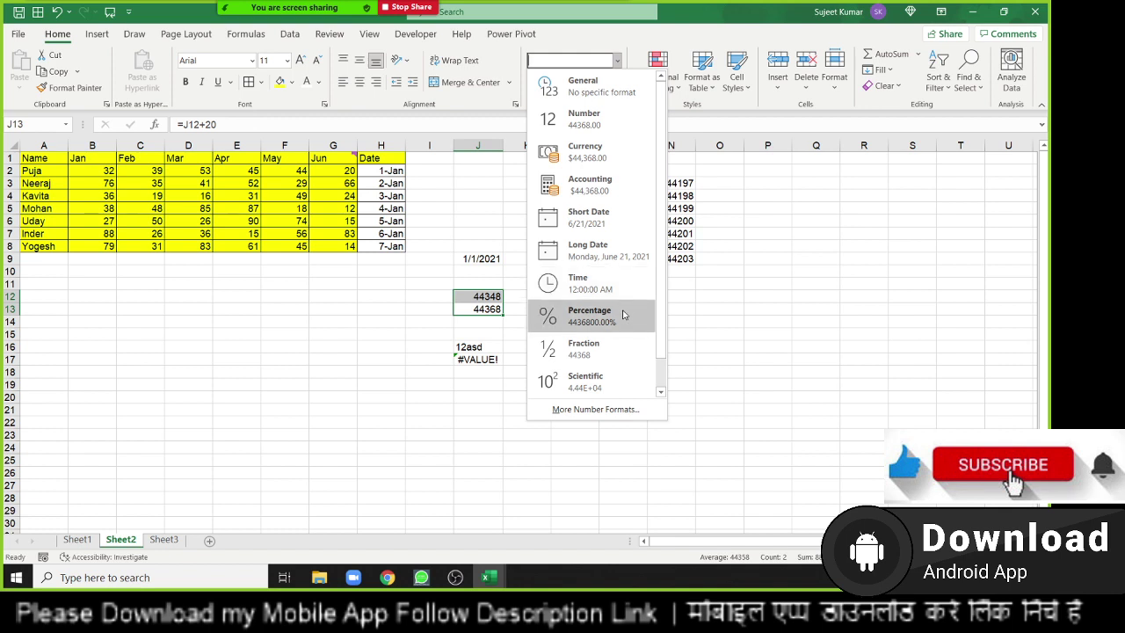
left_click(615, 255)
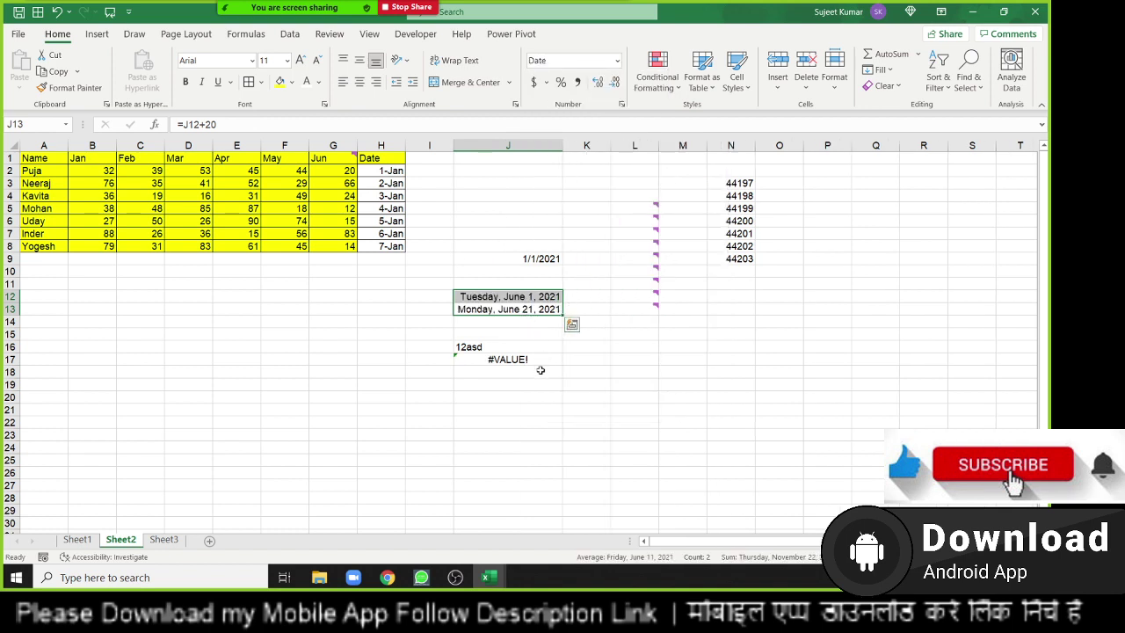
left_click(617, 60)
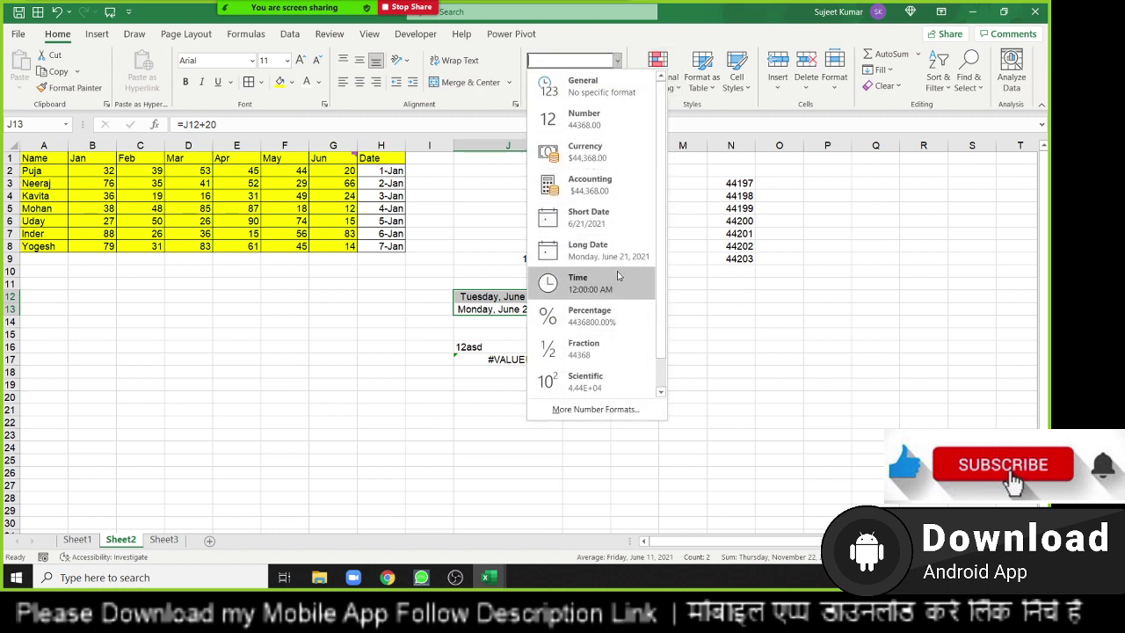
left_click(610, 225)
left_click(634, 385)
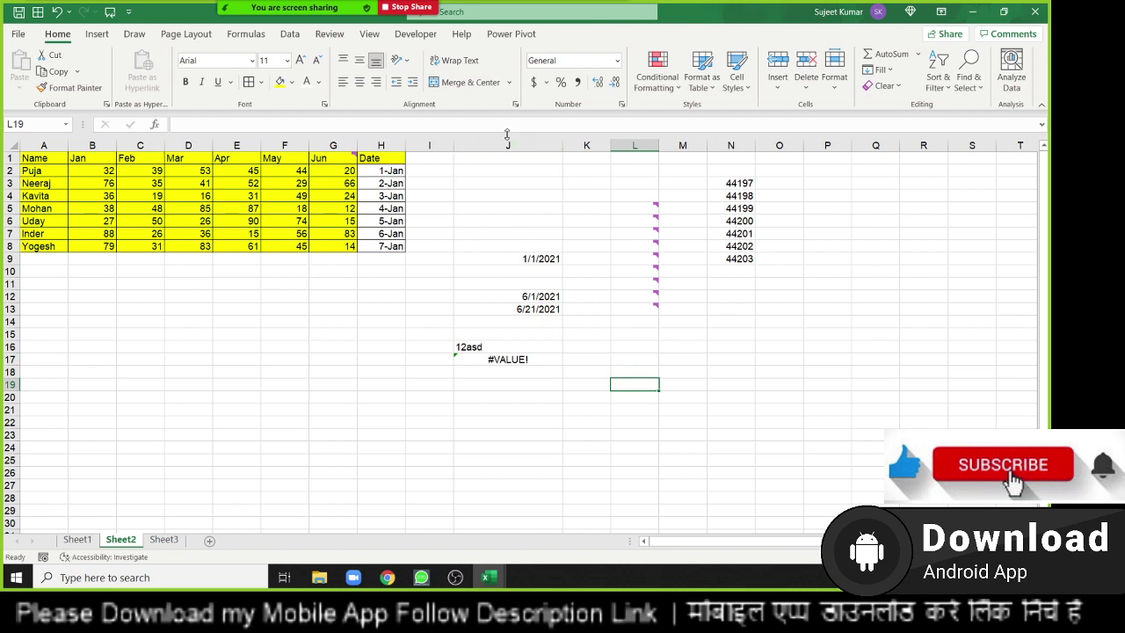
left_click_drag(508, 145, 757, 166)
key("ctrl+minus")
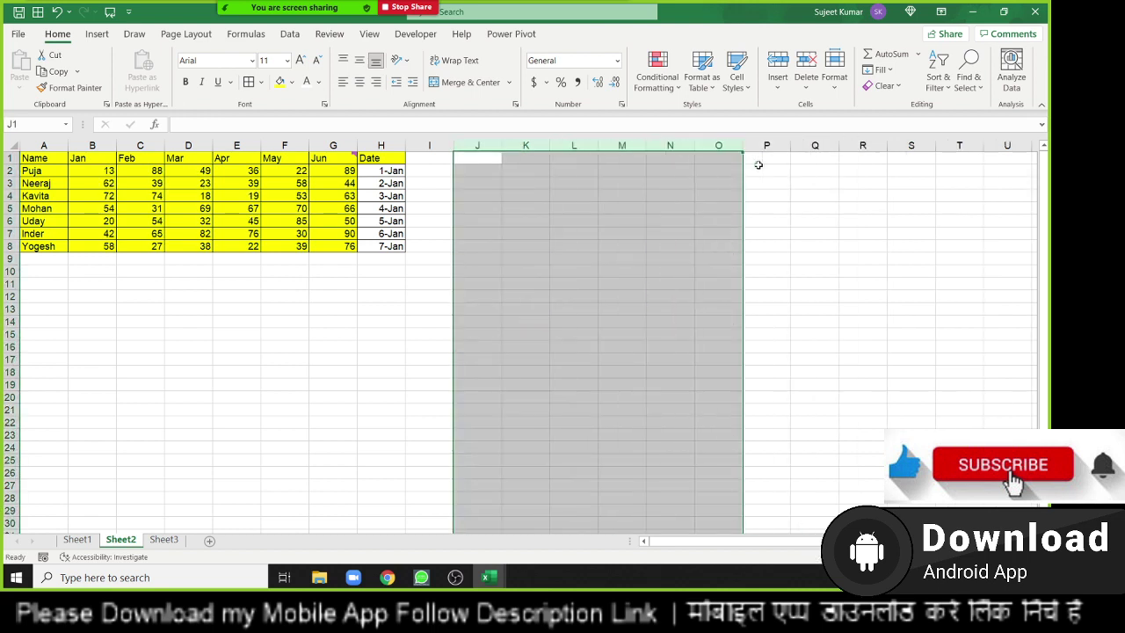
Copy H1:H8 and paste it into K1:K8 as values and number formats only
left_click_drag(392, 161, 392, 159)
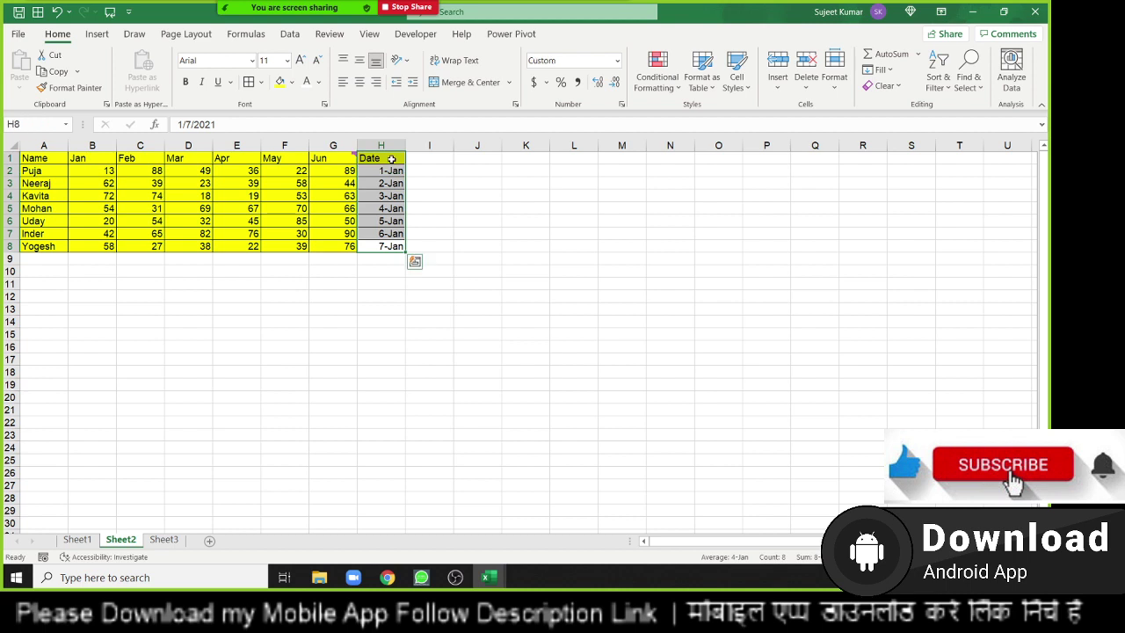
key("ctrl+c")
right_click(524, 161)
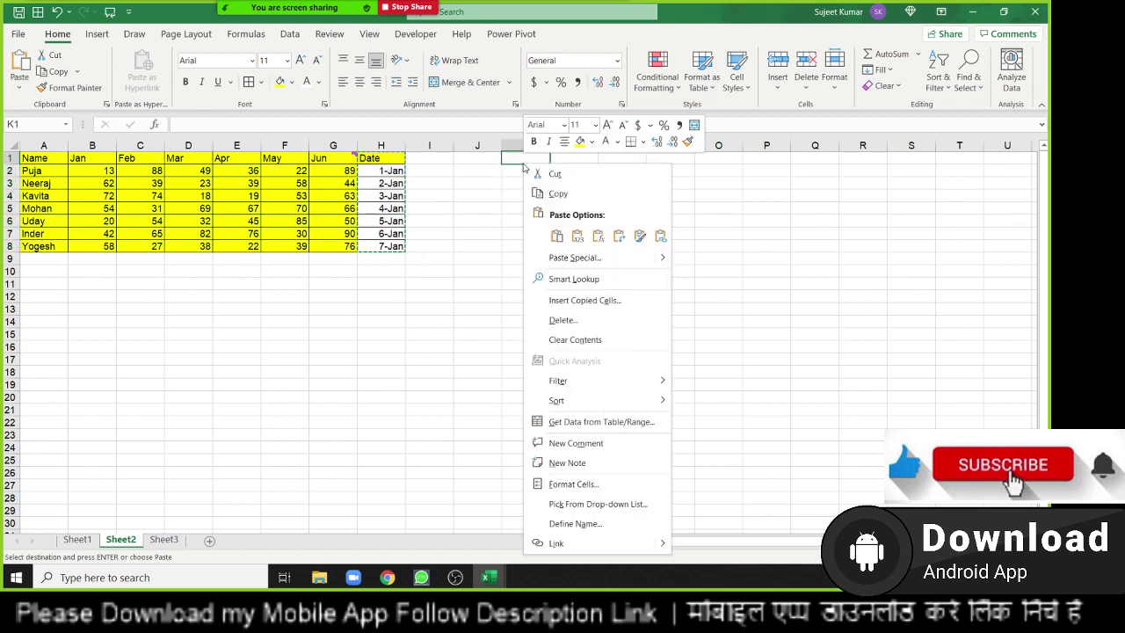
left_click(567, 257)
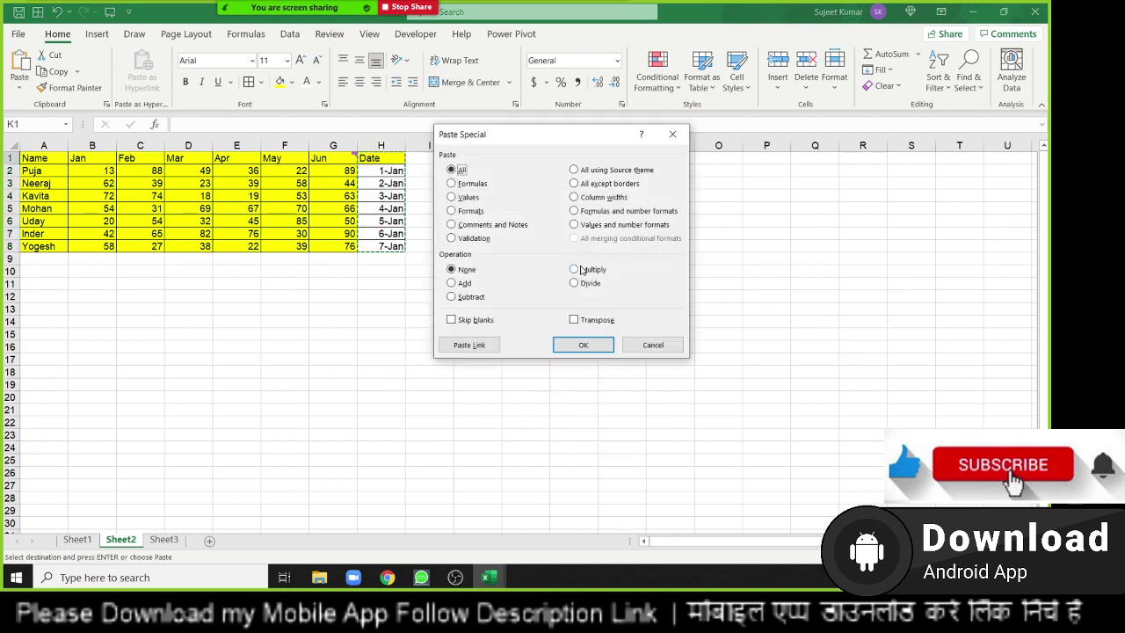
left_click(581, 214)
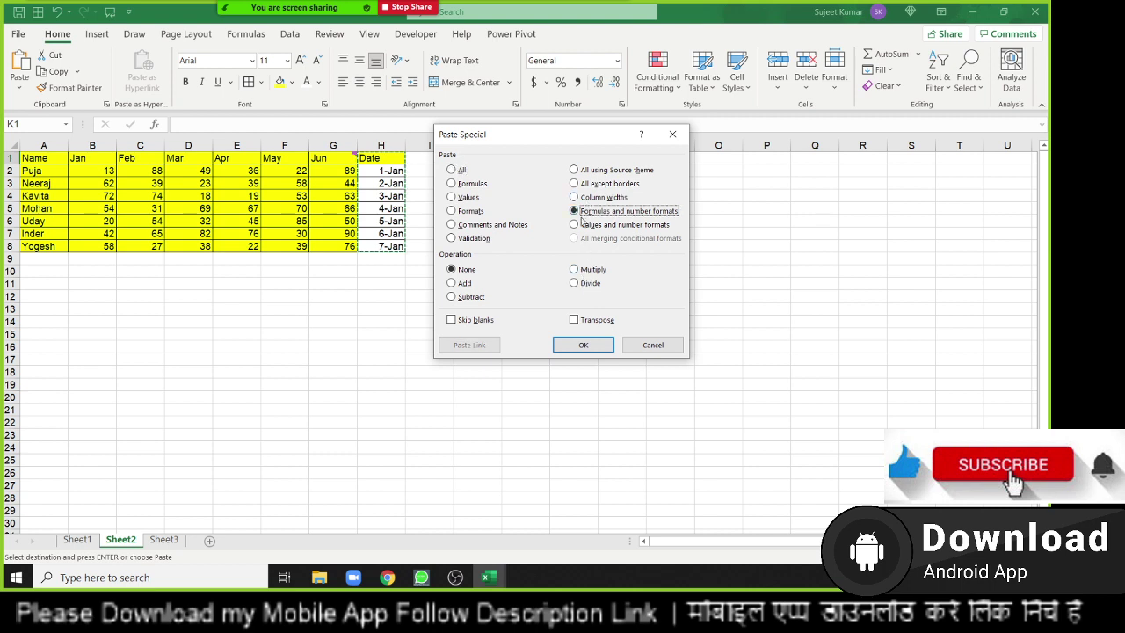
left_click(587, 226)
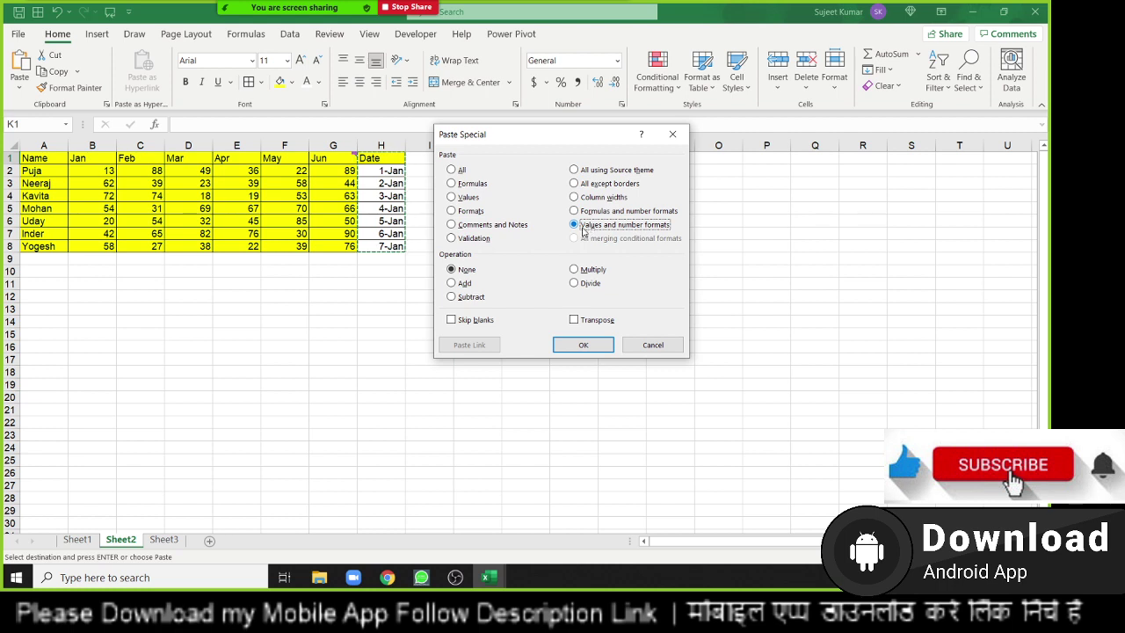
left_click(581, 213)
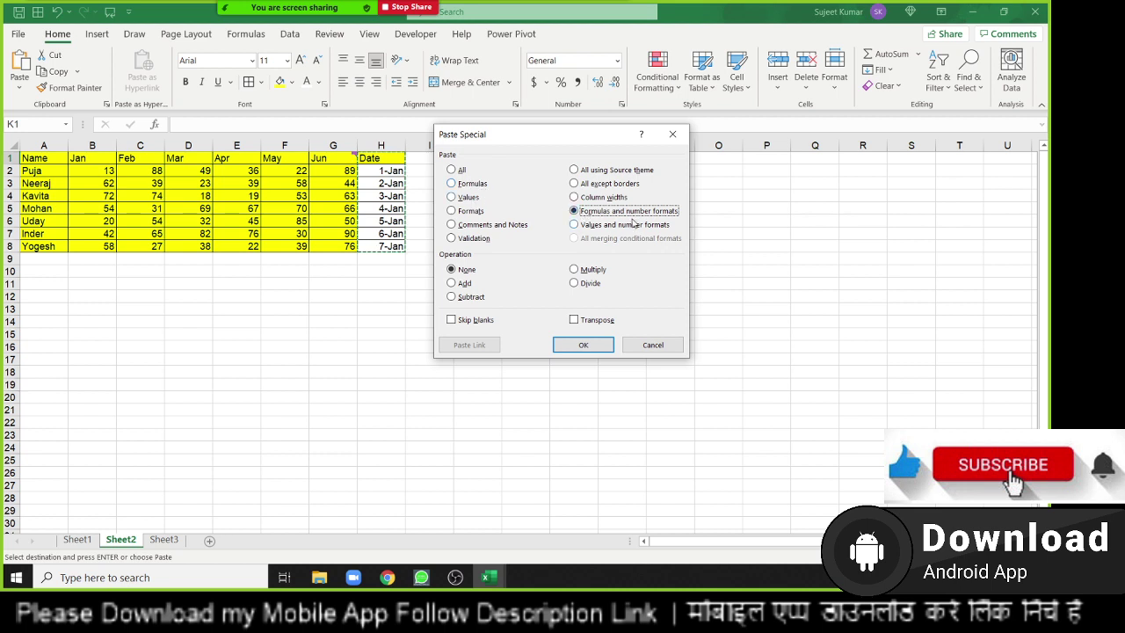
left_click(632, 224)
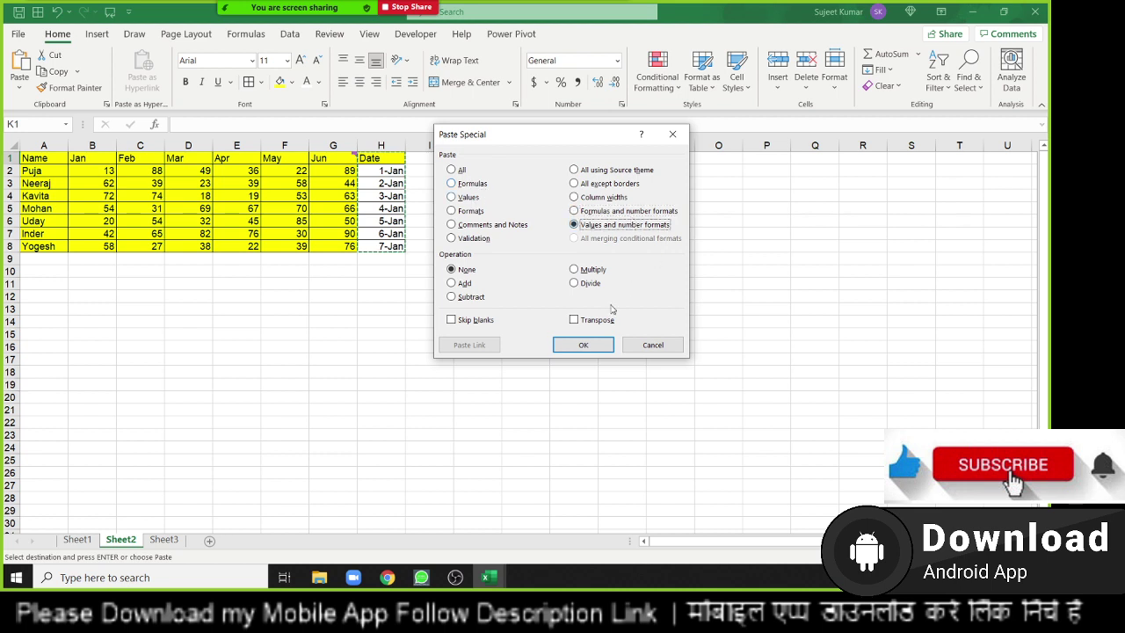
left_click(558, 344)
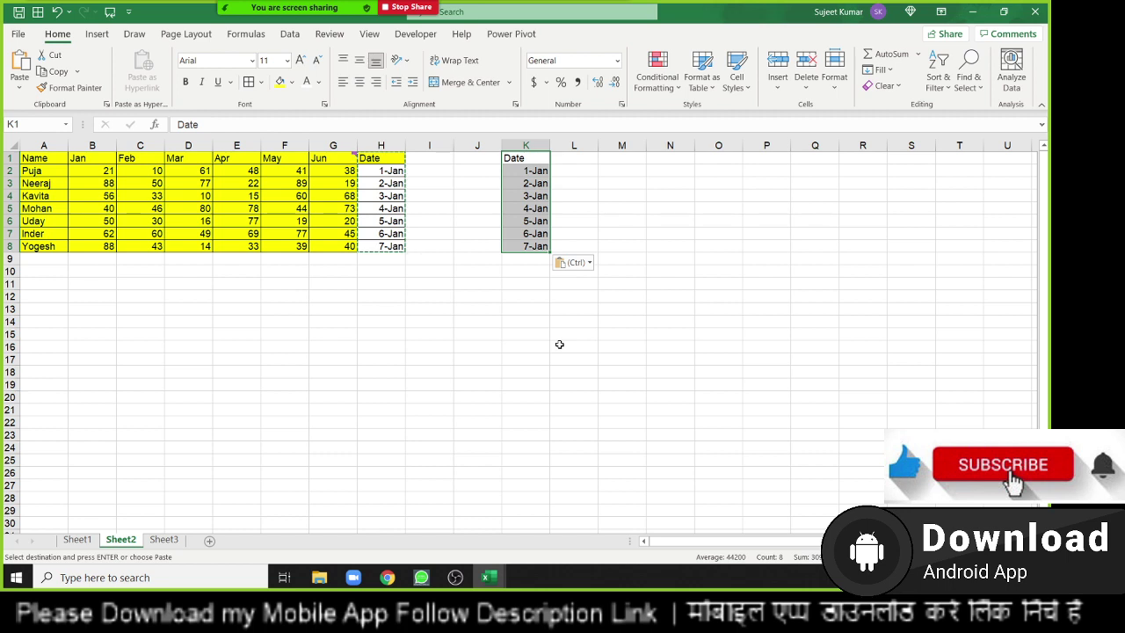
Auto-fit the widths of columns A through H
left_click(527, 246)
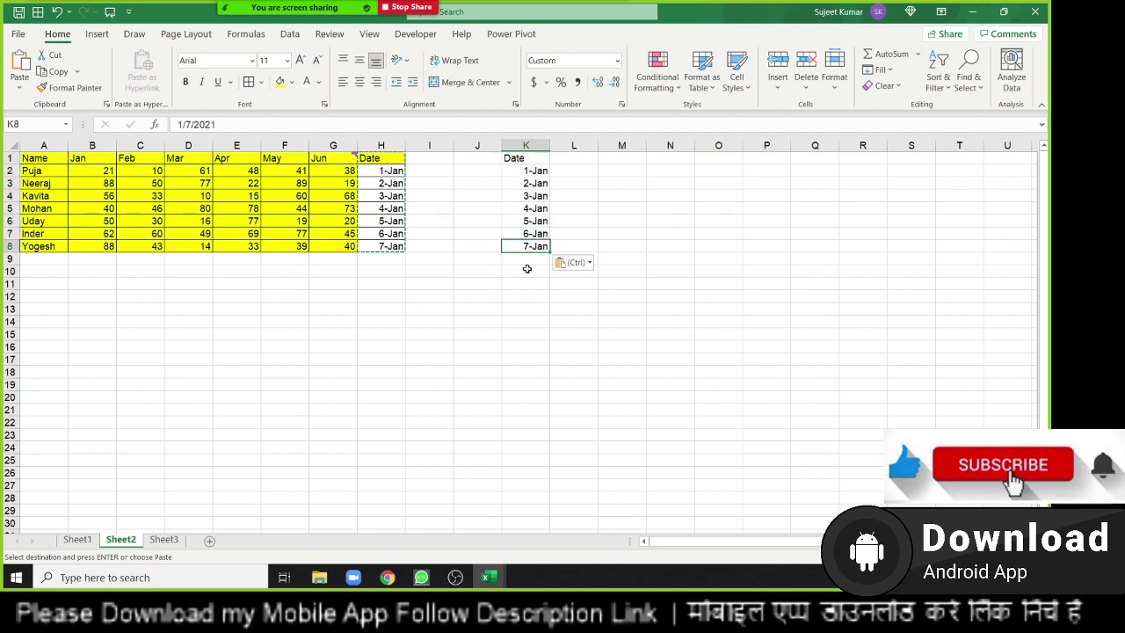
left_click(504, 310)
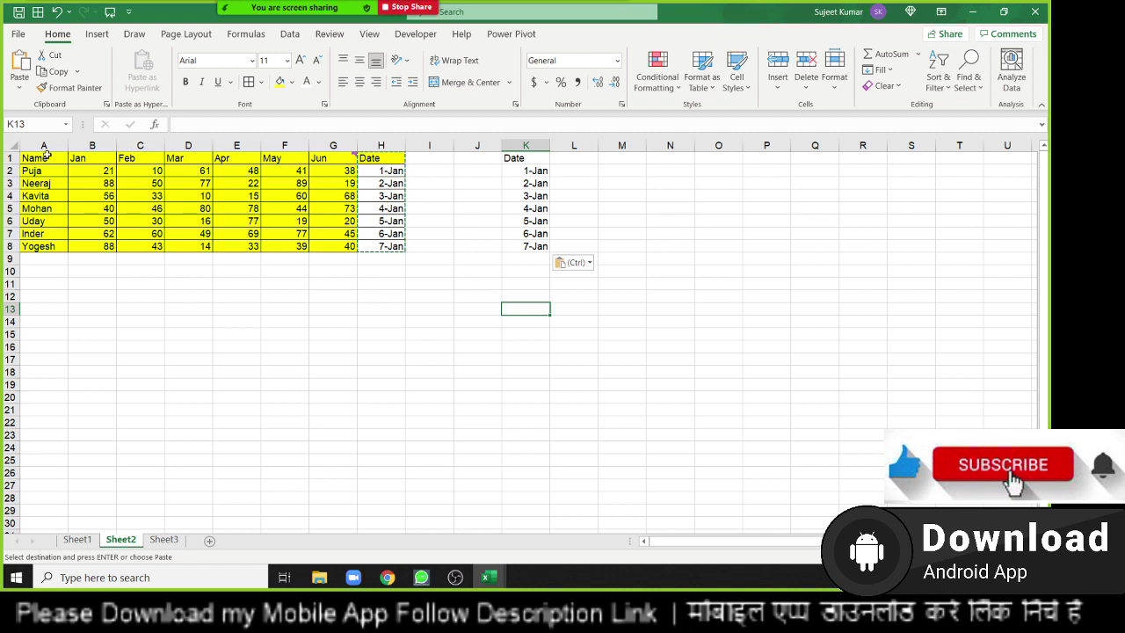
key("Escape")
left_click(47, 154)
left_click_drag(54, 146, 404, 144)
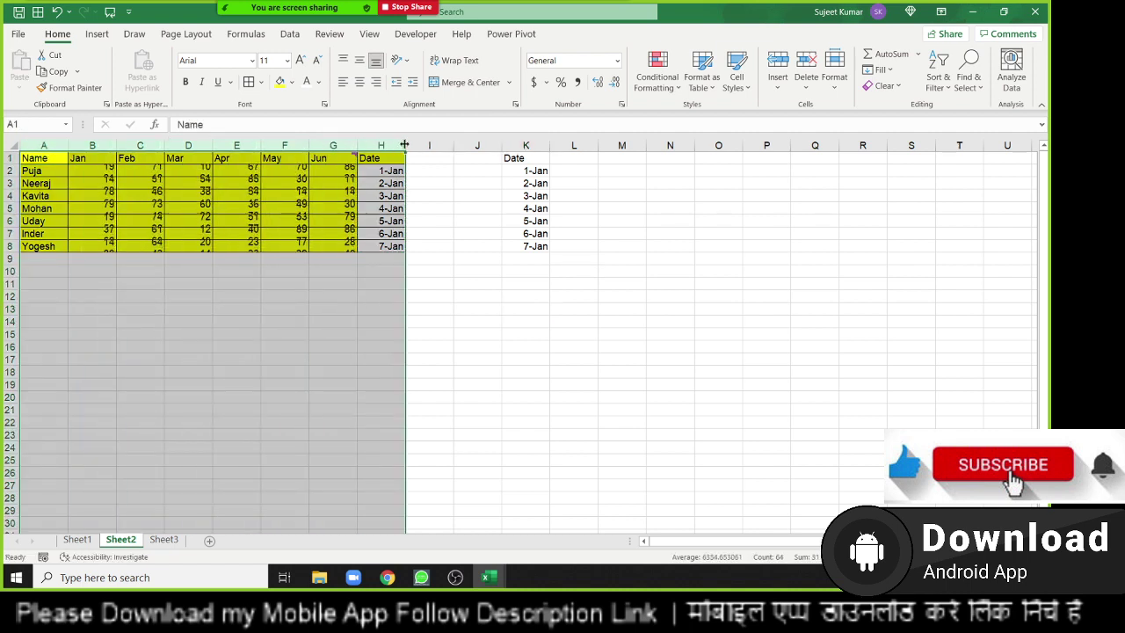
double_click(404, 144)
left_click(155, 209)
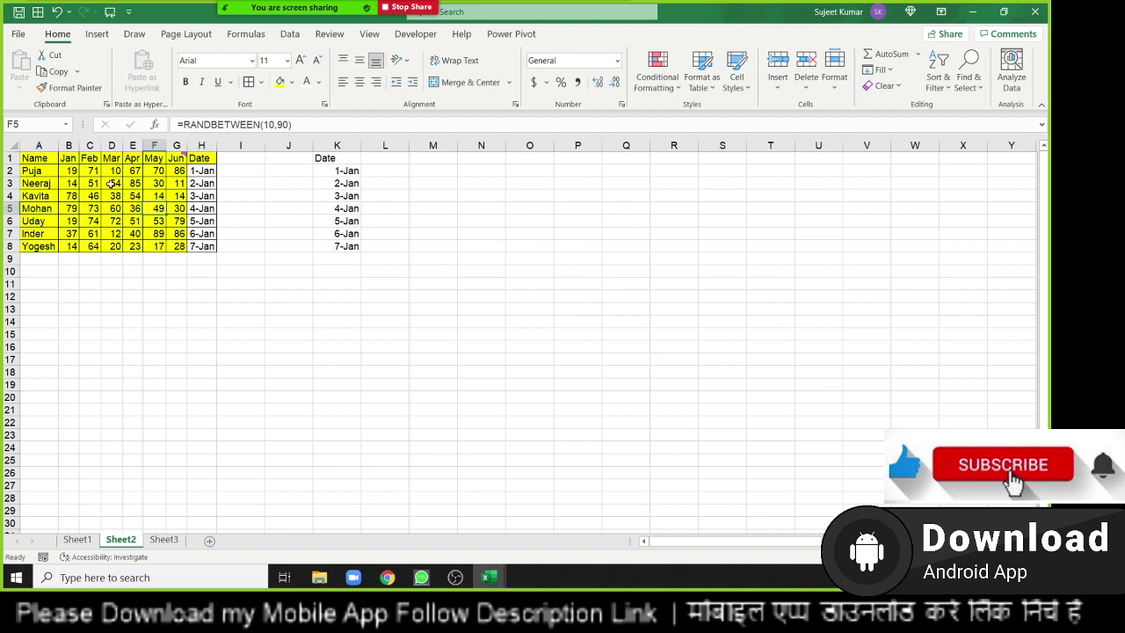
Copy the yellow table A1:H8 and paste it at O3
left_click_drag(35, 158, 216, 248)
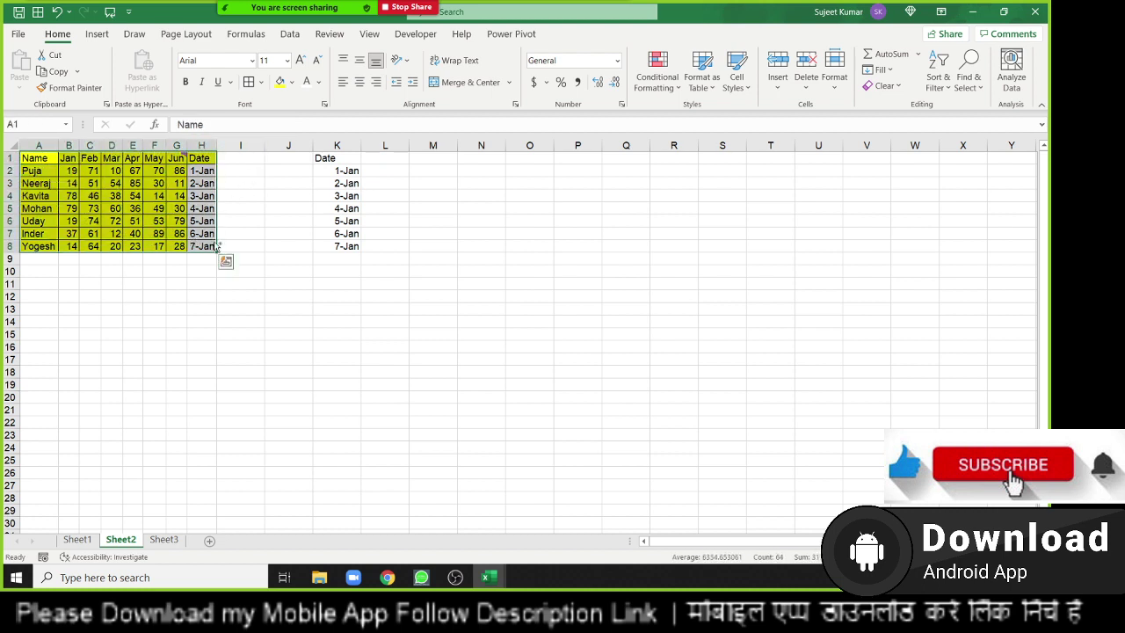
key("ctrl+c")
left_click(517, 185)
key("ctrl+v")
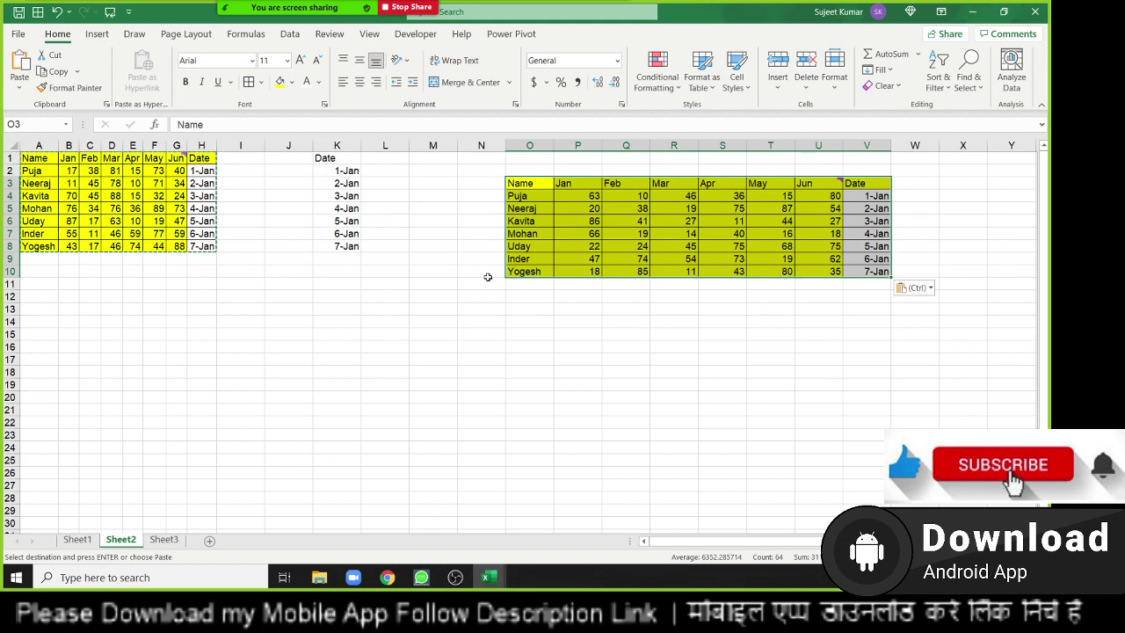
Paste only the source column widths onto columns O–V
right_click(570, 230)
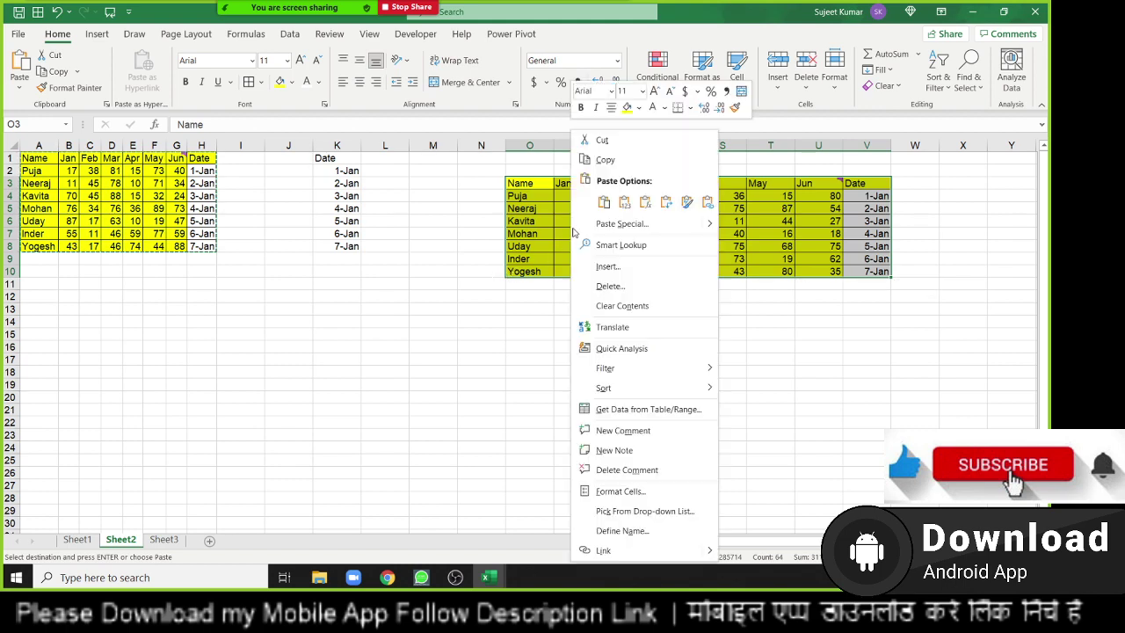
left_click(631, 225)
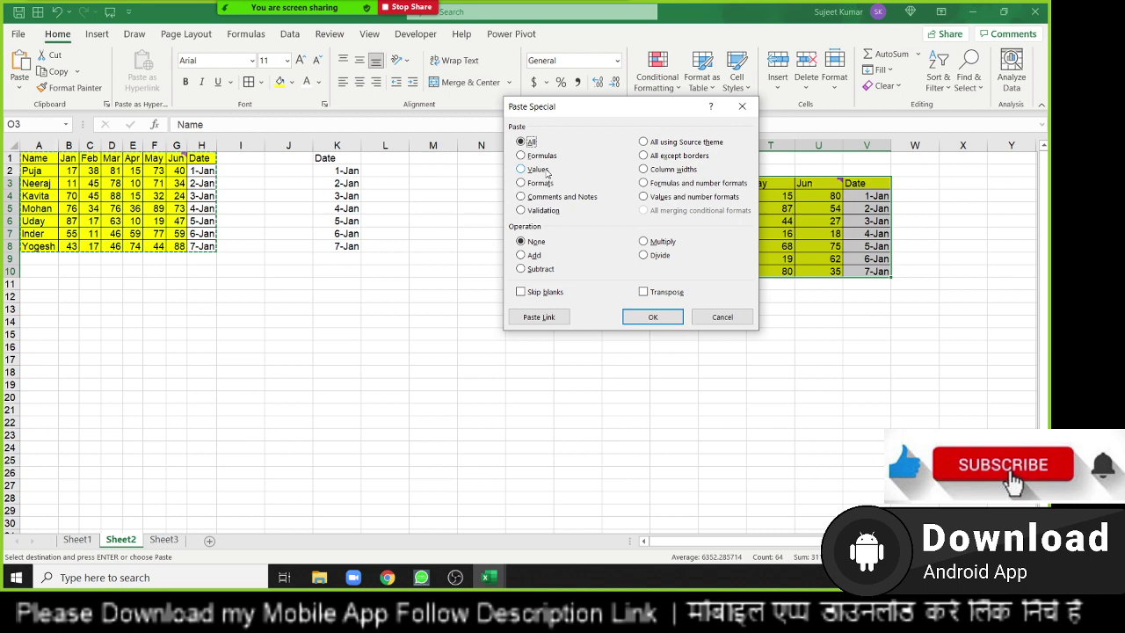
left_click(673, 168)
left_click(653, 316)
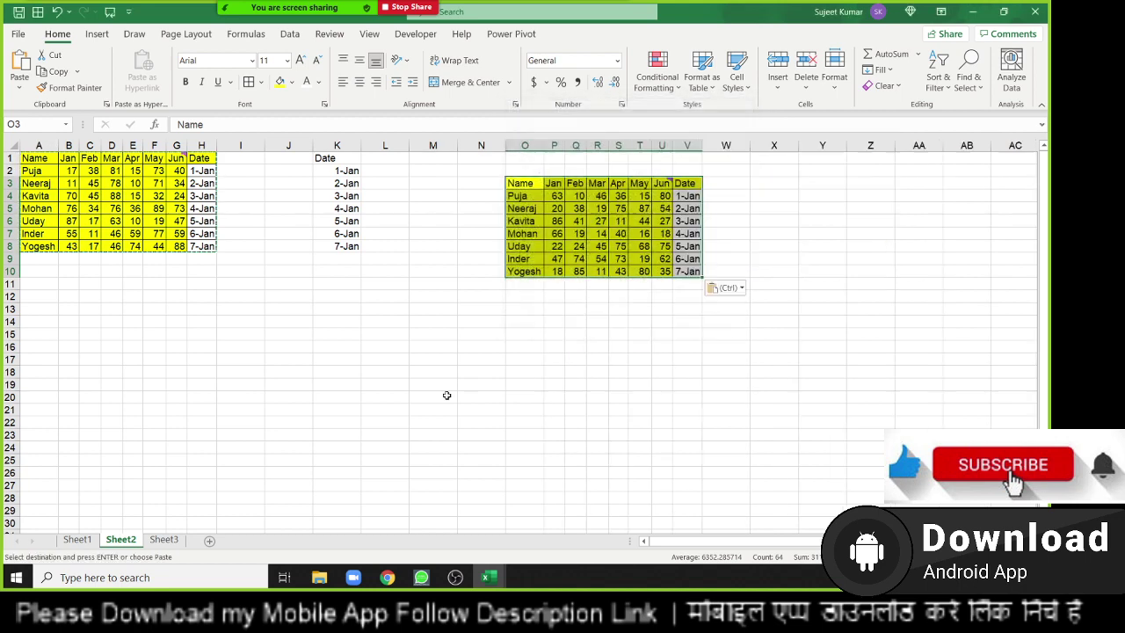
Apply the same copied column widths to columns X–AE from X6
right_click(759, 220)
left_click(796, 265)
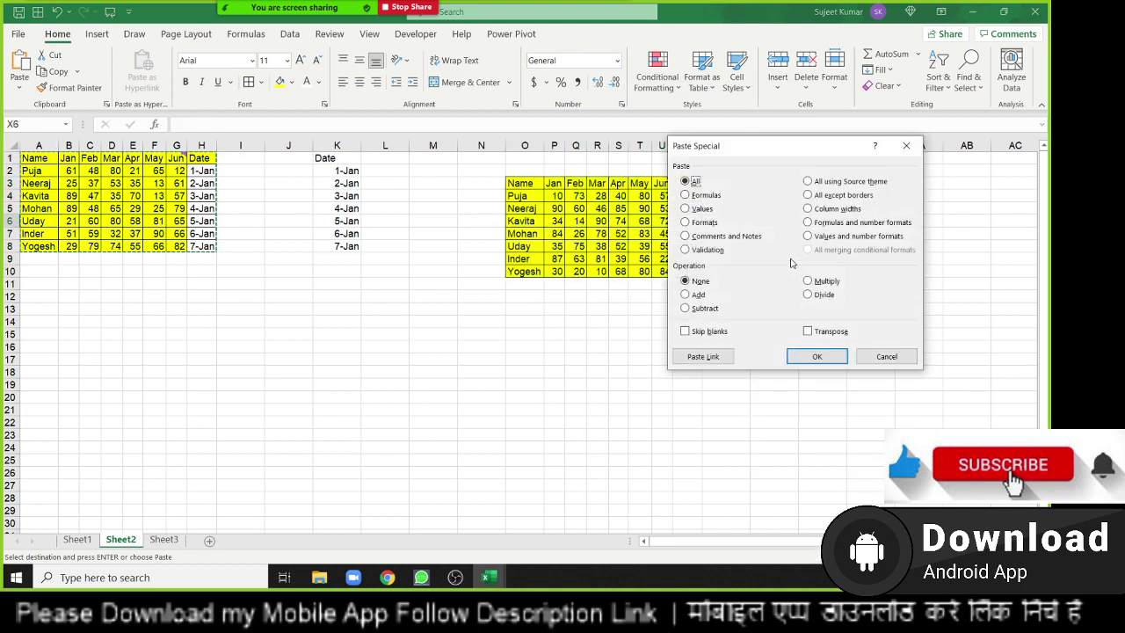
left_click(807, 211)
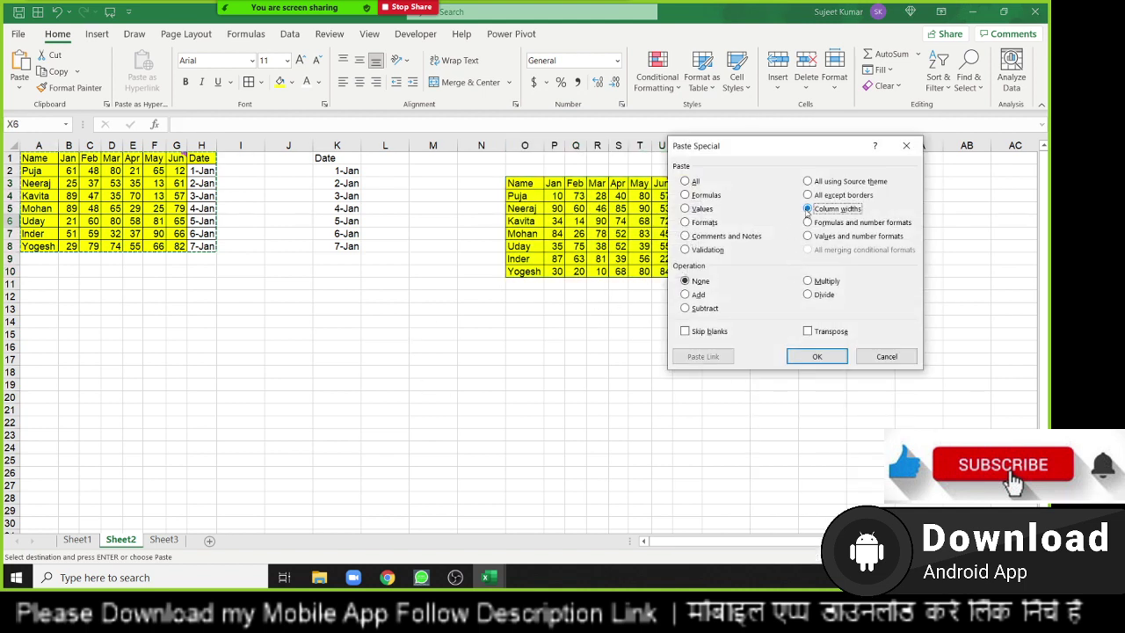
left_click(831, 356)
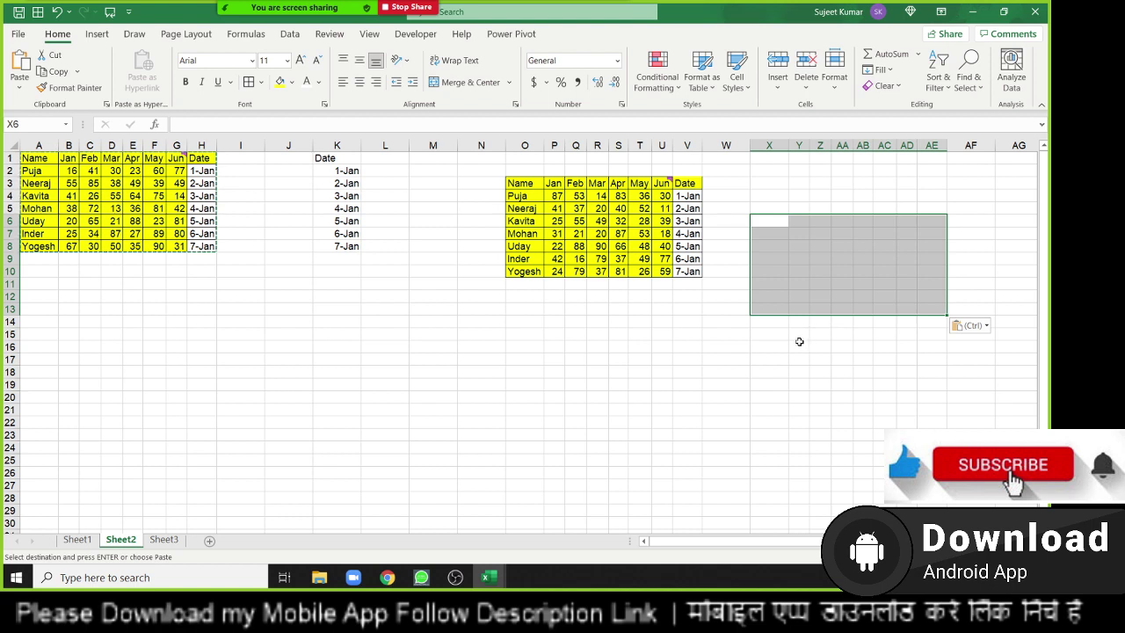
right_click(760, 224)
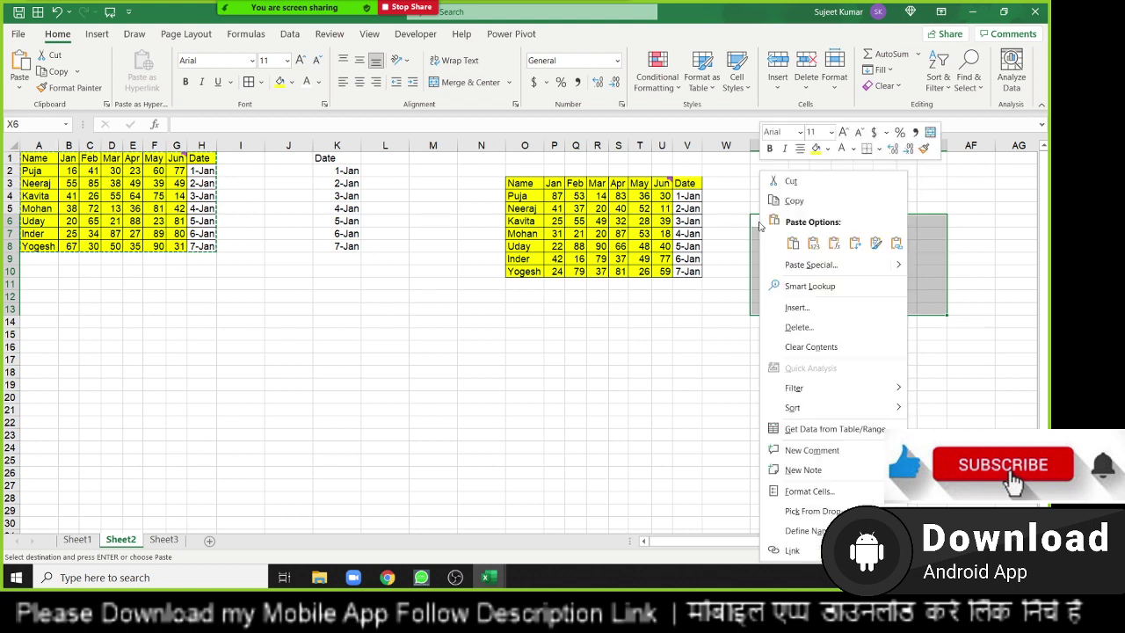
mouse_move(900, 268)
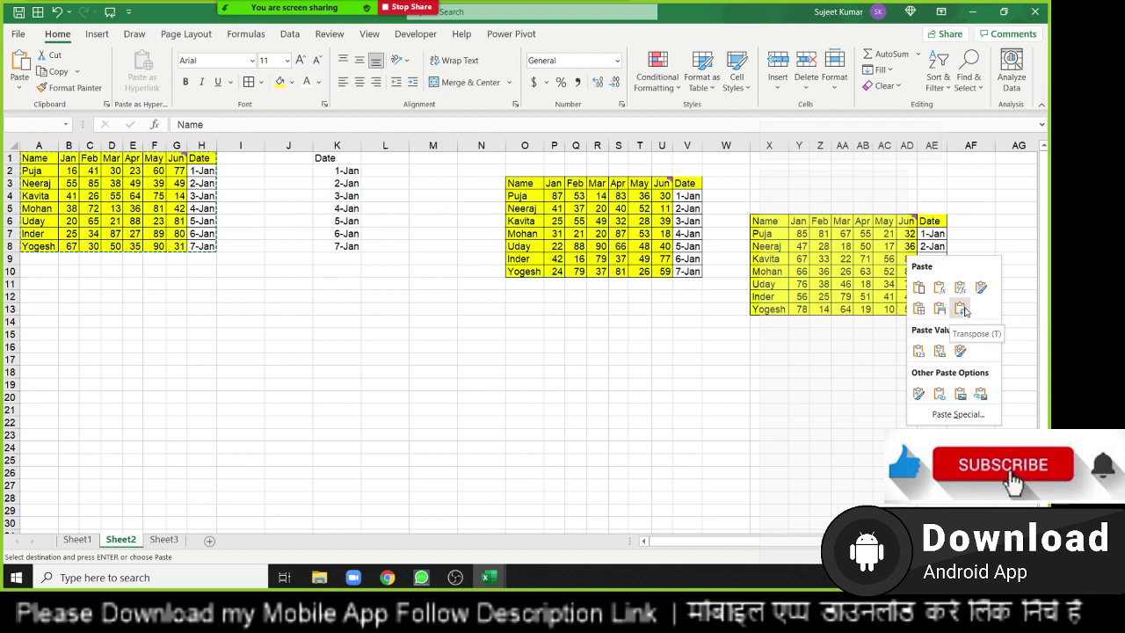
key("Escape")
key("Escape")
left_click(334, 146)
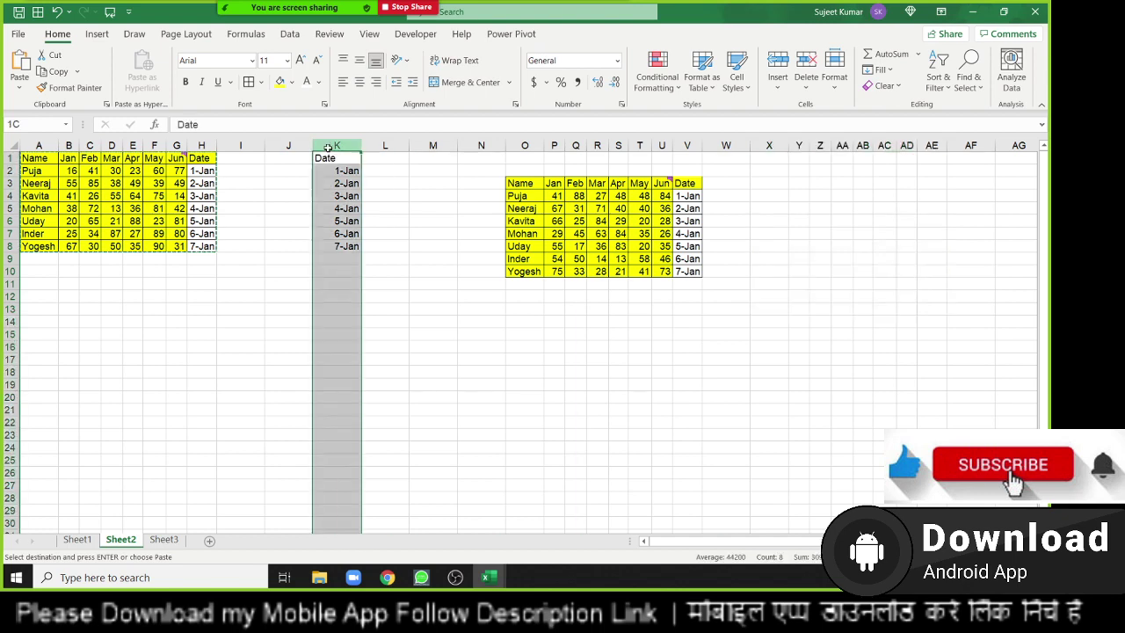
left_click(279, 16)
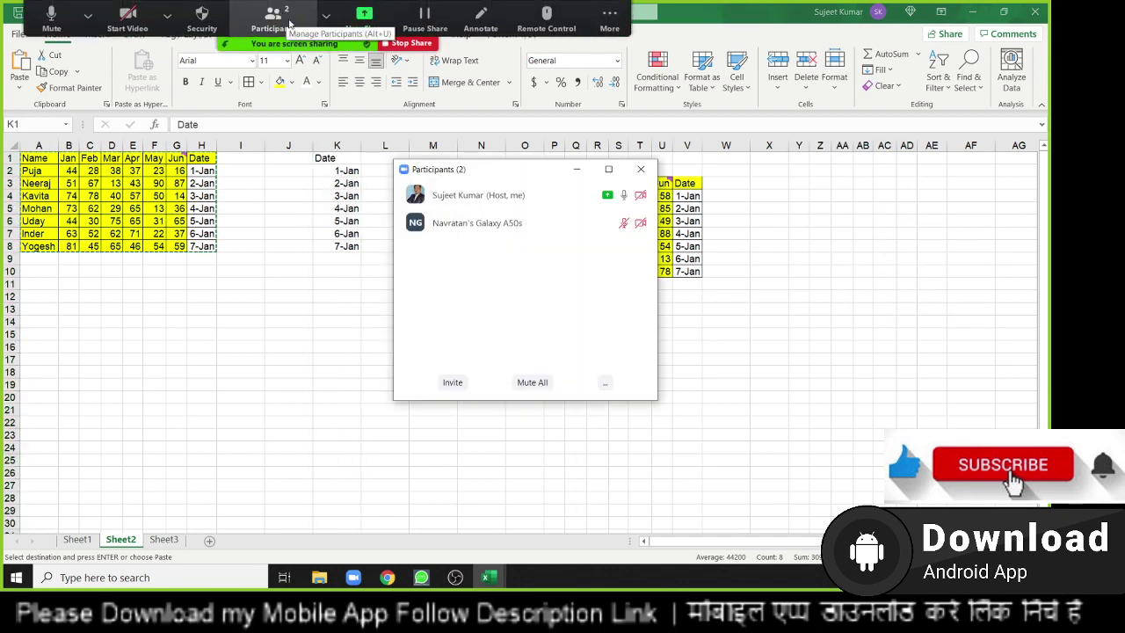
left_click(643, 170)
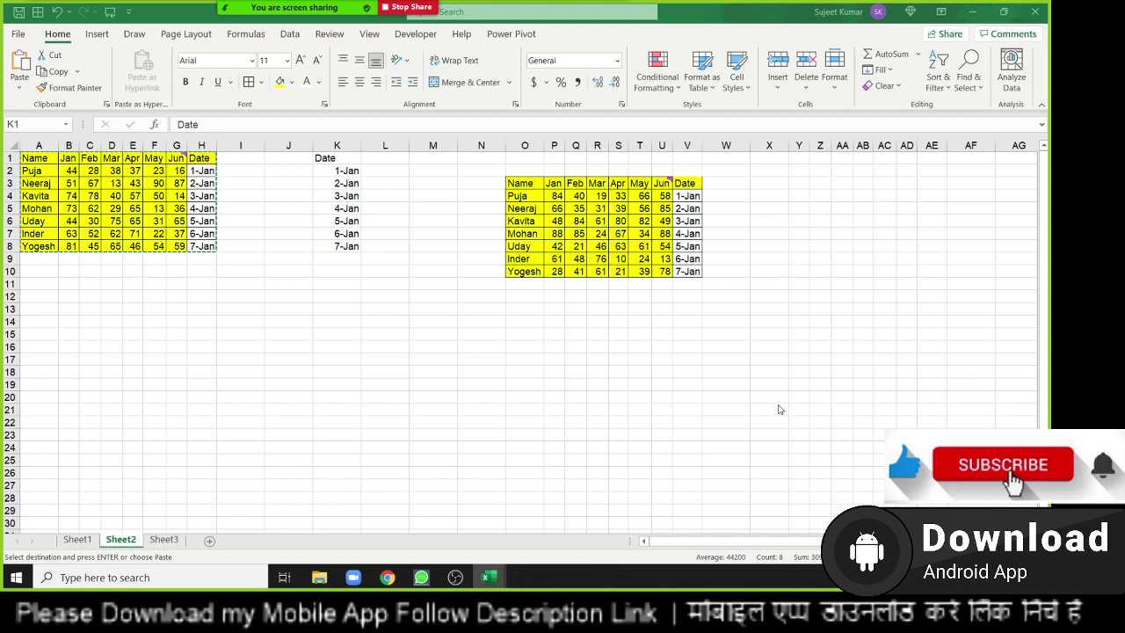
On Sheet3, enter 20 in cell E11 and 30 in cell G11
key("ctrl+space")
left_click(163, 539)
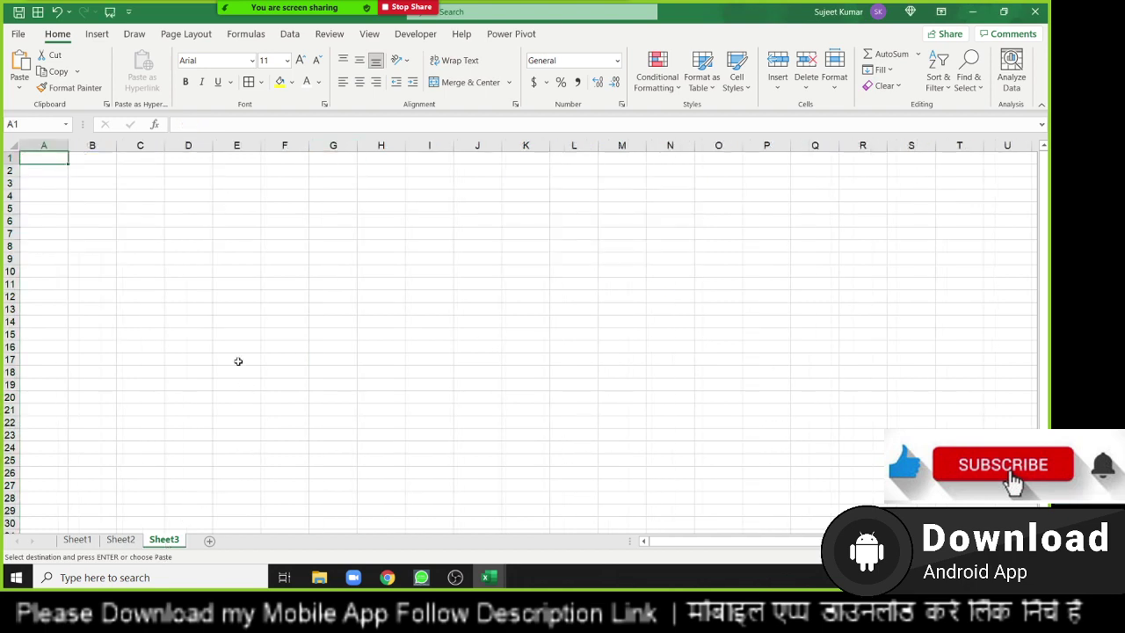
left_click(219, 284)
type("20")
key("Tab")
key("Tab")
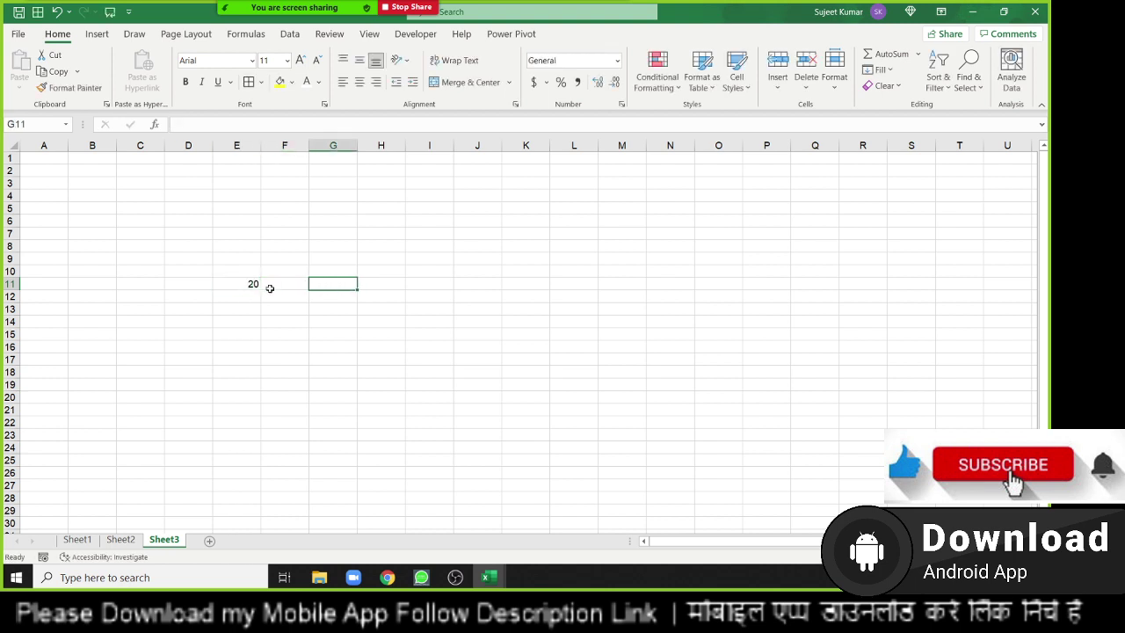
type("3.")
key("Escape")
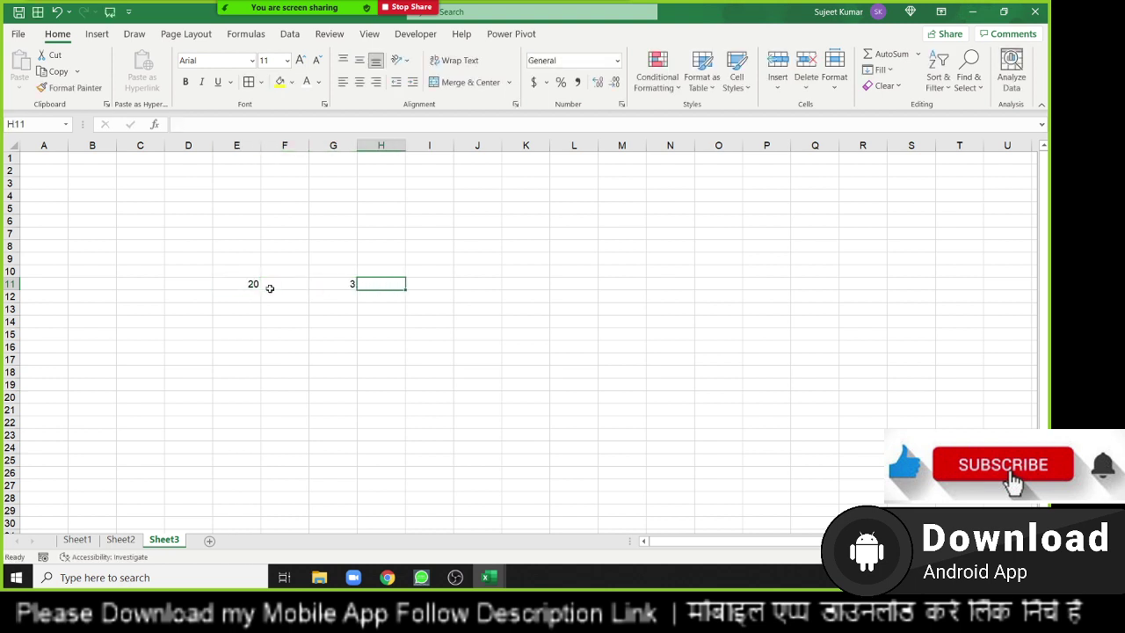
type("30")
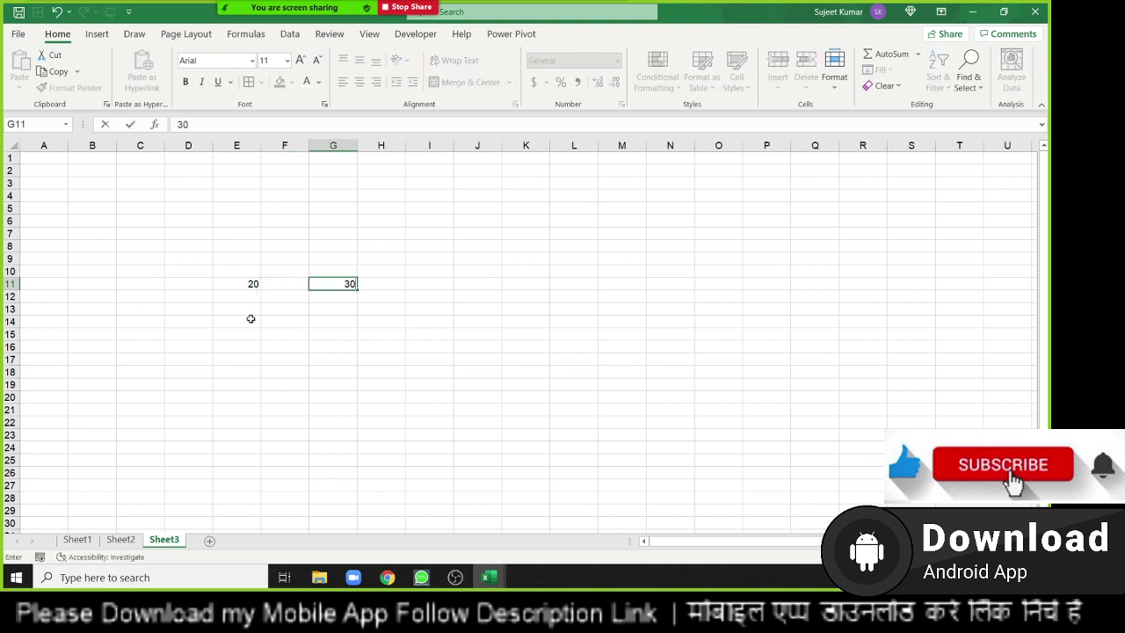
left_click(250, 318)
Copy the 20 from E11, trial-paste it into G11, then undo so G11 holds 30 again
left_click(232, 284)
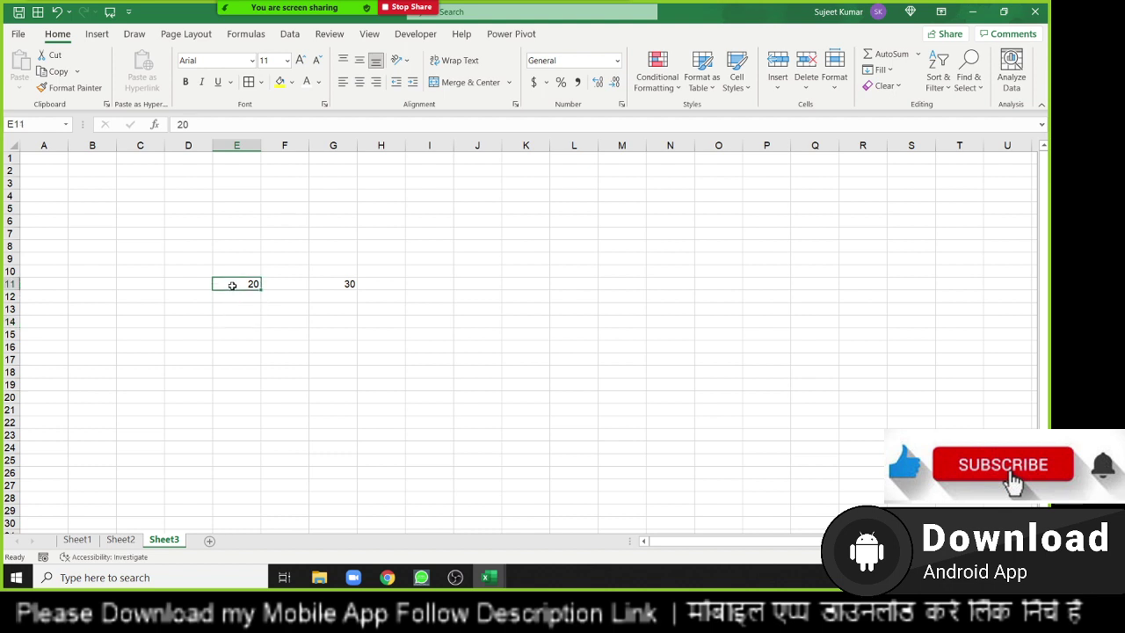
key("ctrl+c")
left_click(346, 283)
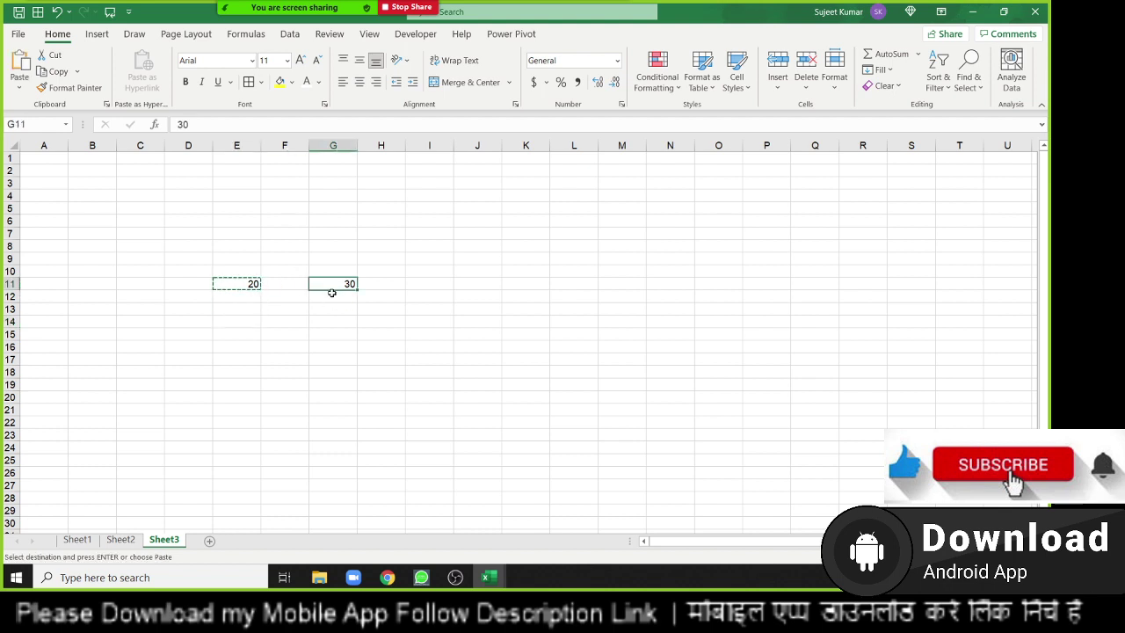
key("ctrl+v")
key("ctrl+z")
Use Paste Special with the Add operation on G11, adding the copied 20 to 30 for 50
right_click(326, 283)
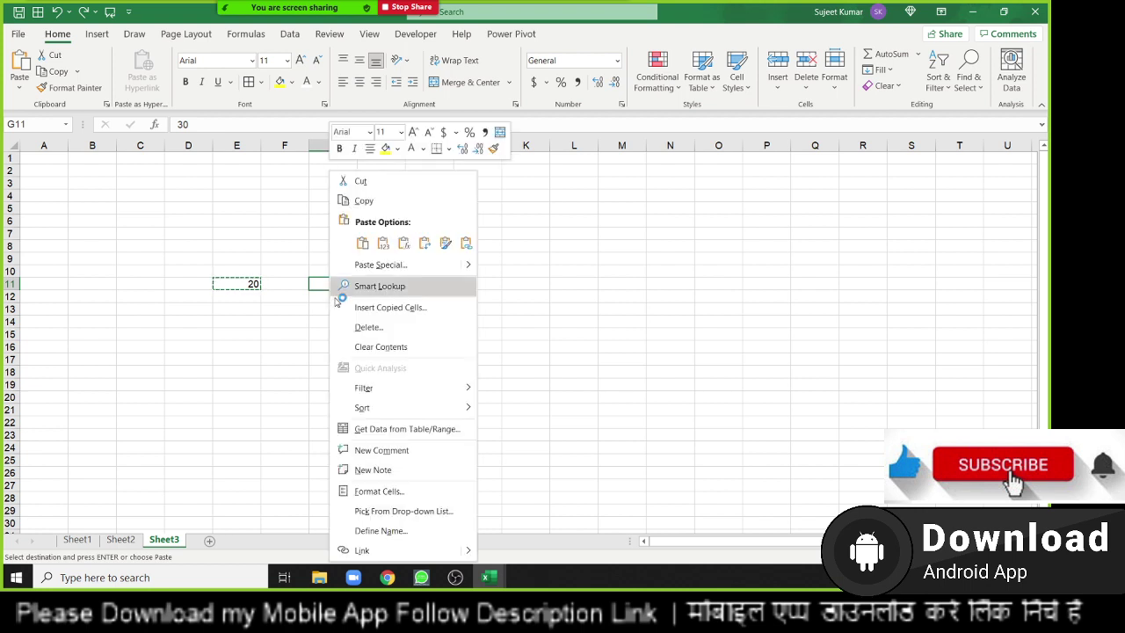
left_click(378, 264)
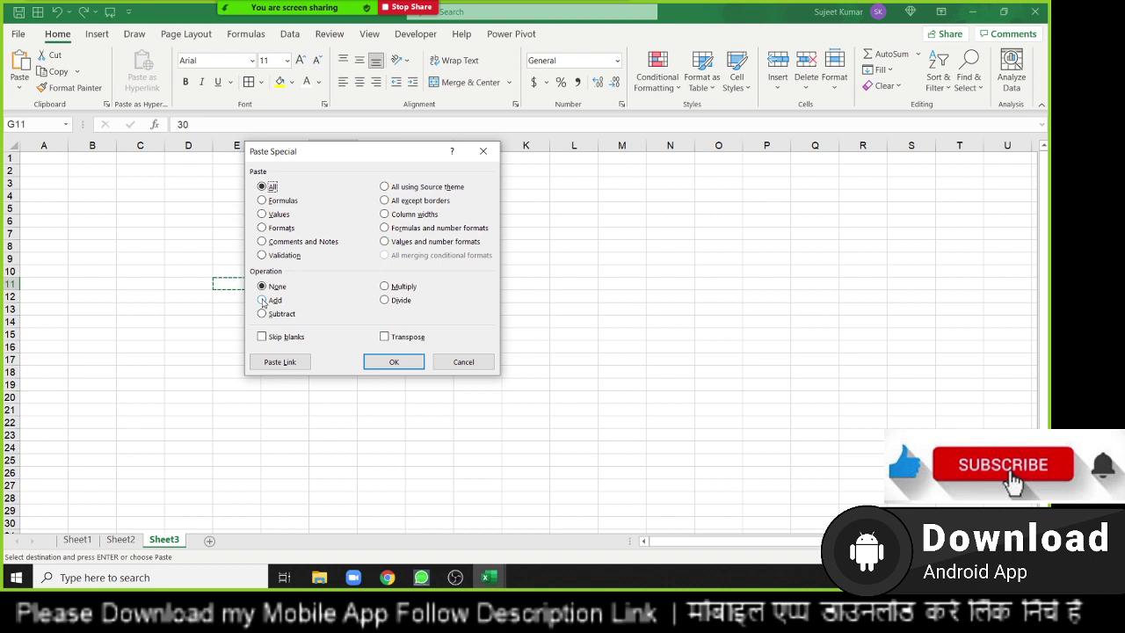
left_click(263, 301)
left_click_drag(311, 158, 488, 167)
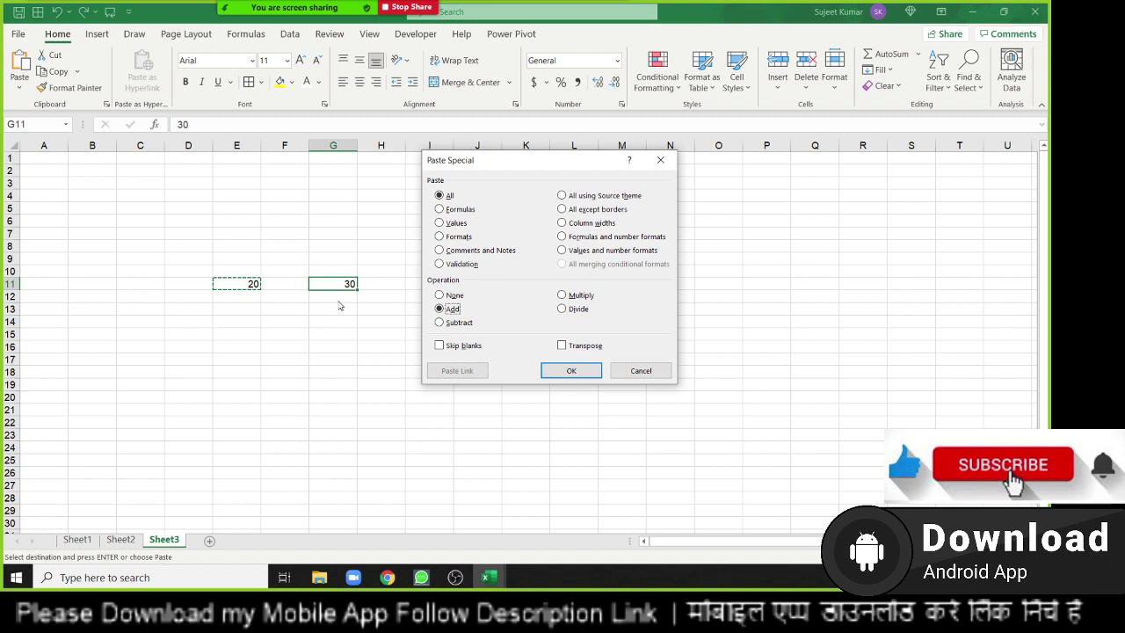
left_click(557, 370)
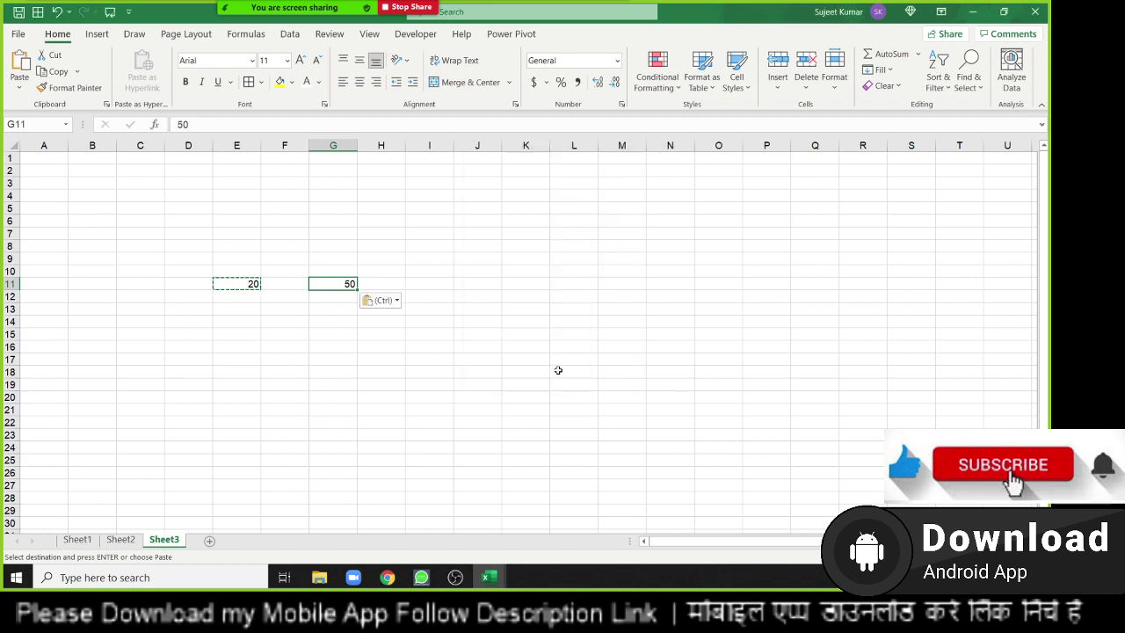
right_click(351, 286)
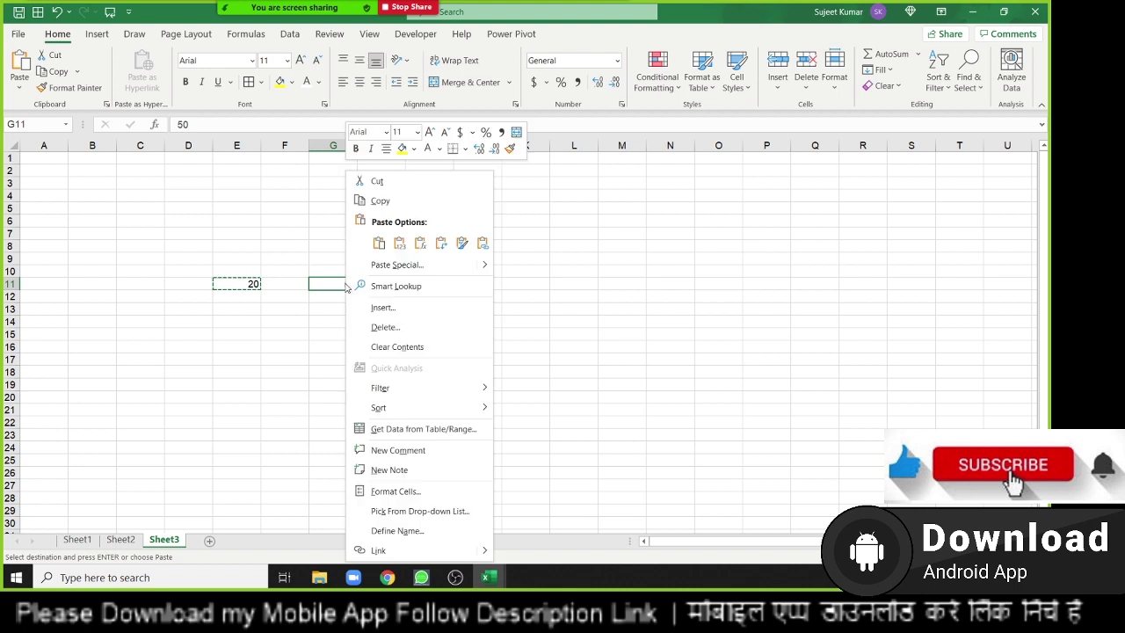
left_click(399, 271)
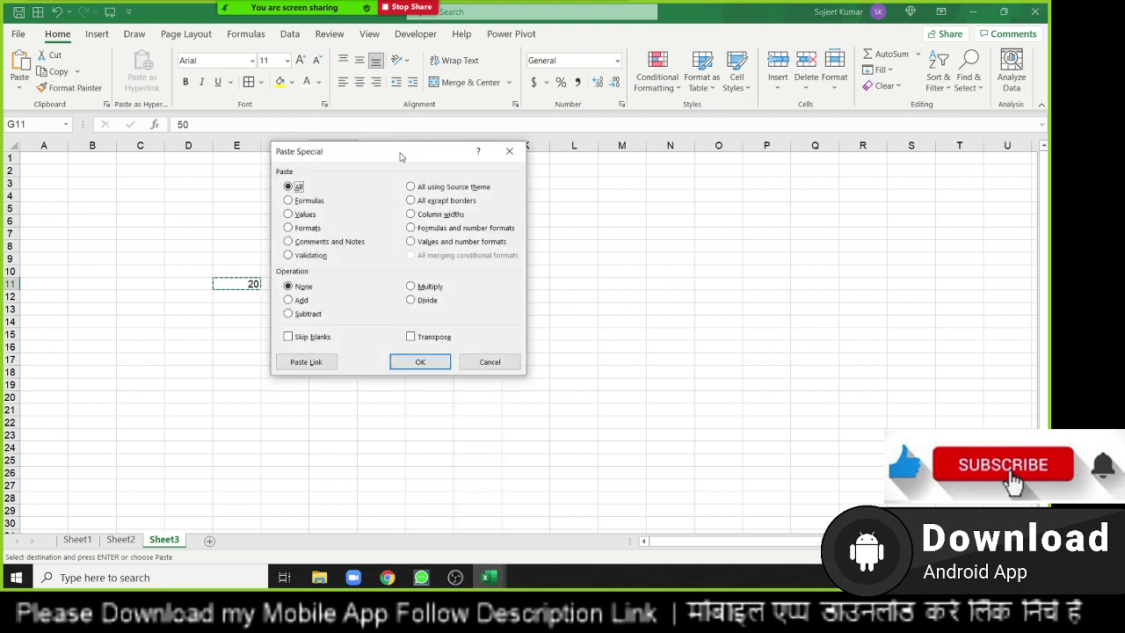
left_click_drag(401, 156, 608, 144)
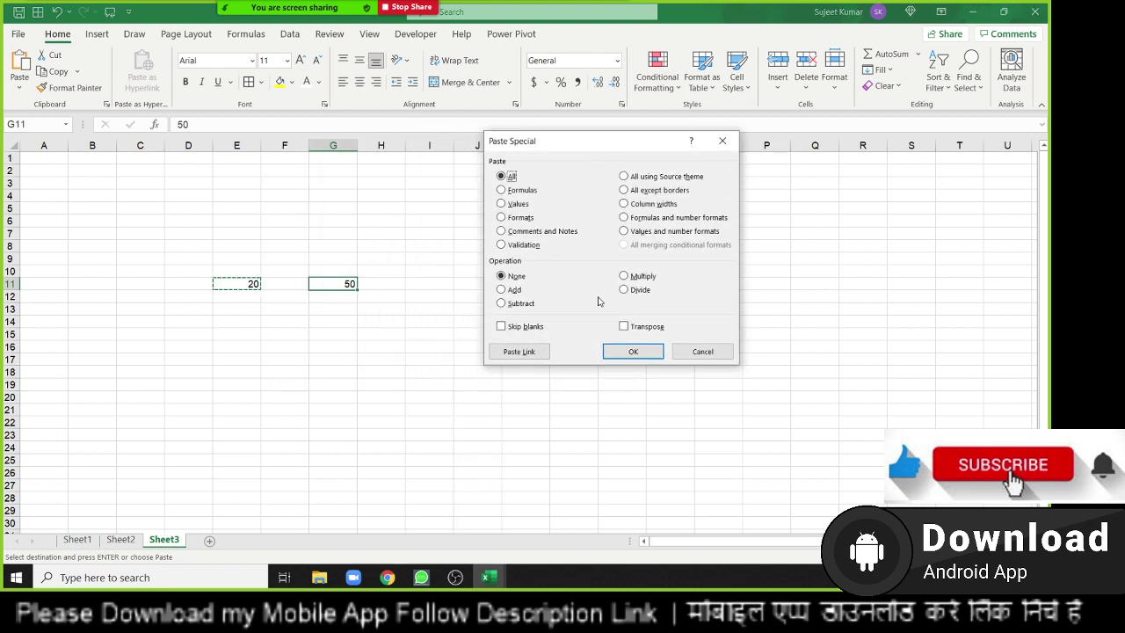
left_click(505, 291)
left_click(515, 304)
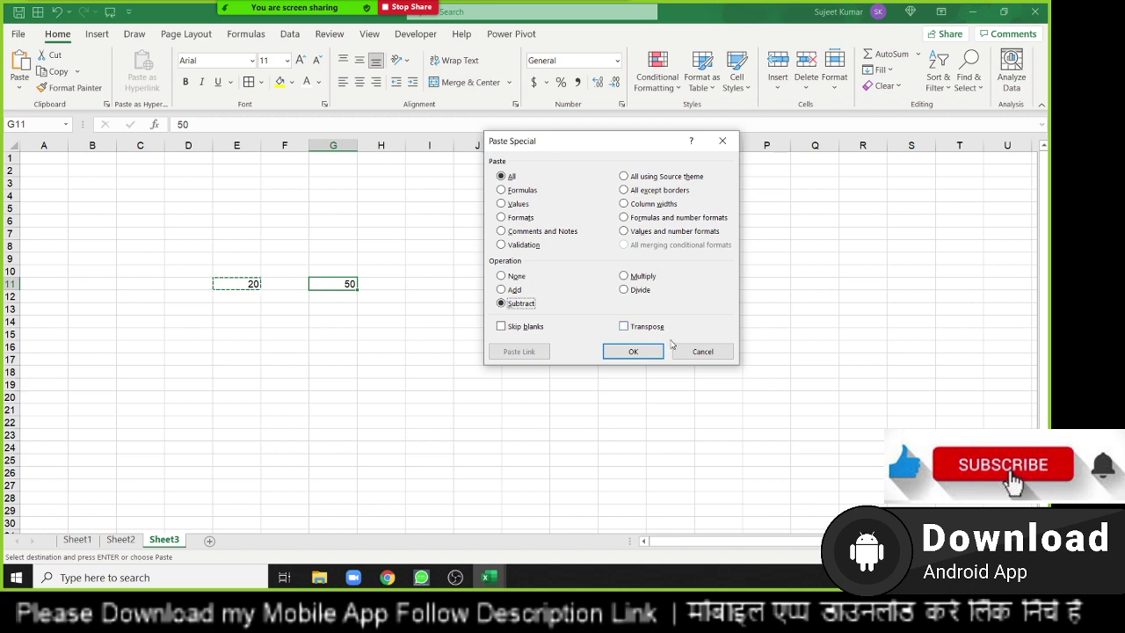
left_click(705, 354)
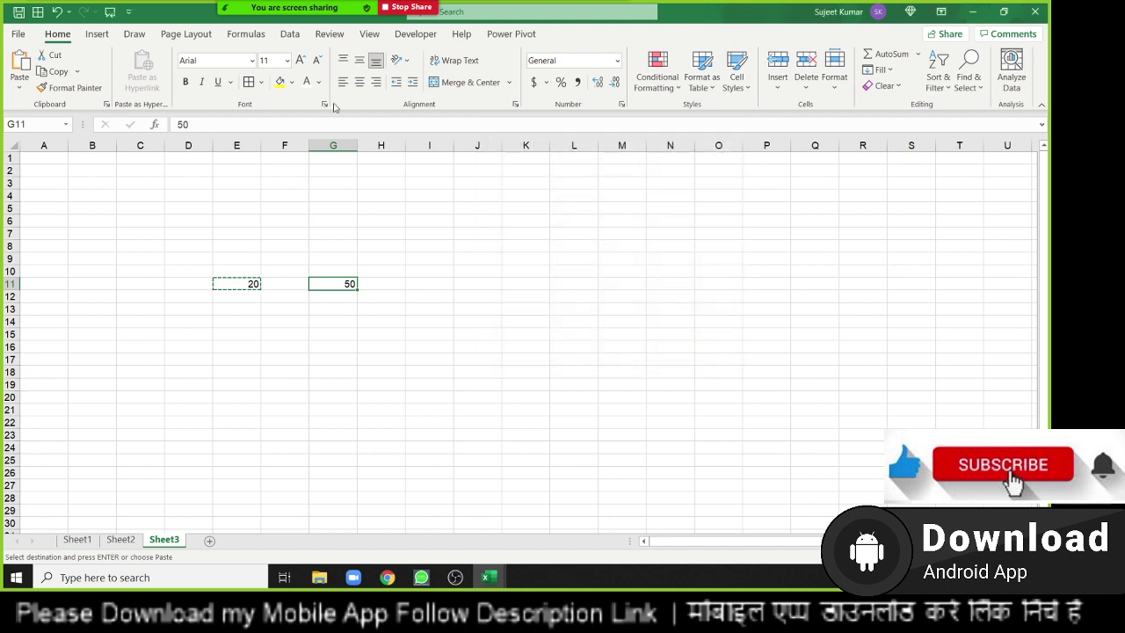
Show the Zoom Participants list, which has two people in the meeting
left_click(289, 7)
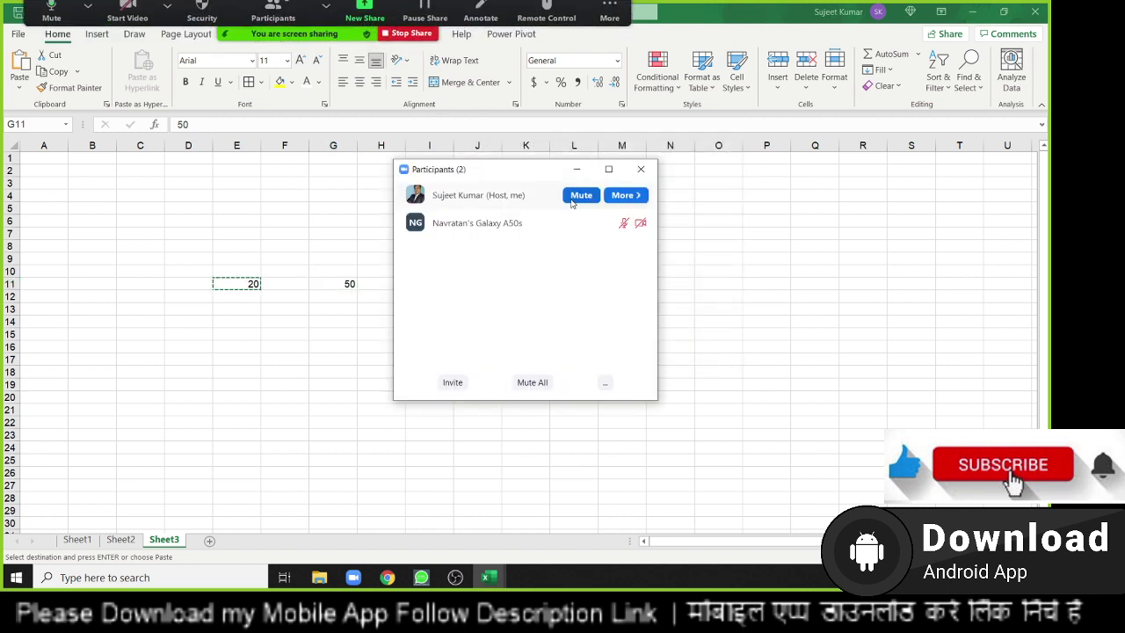